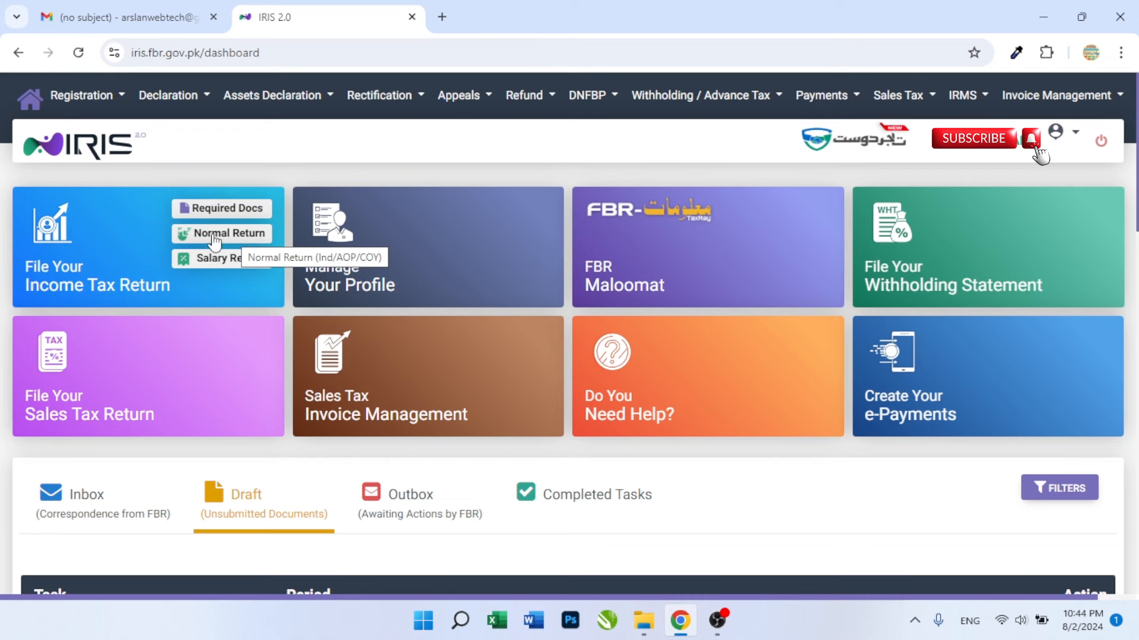
Start a Normal Return (Ind/AOP/COY) for the tax period 01-JUL-2023 - 30-JUN-2024.
left_click(215, 234)
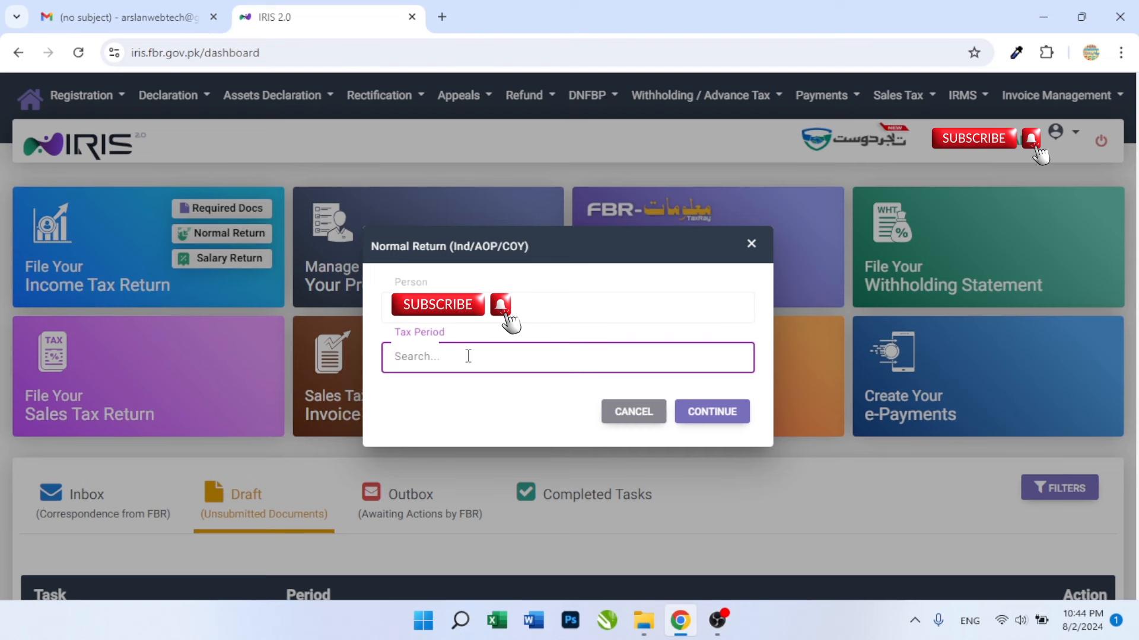
type("2024")
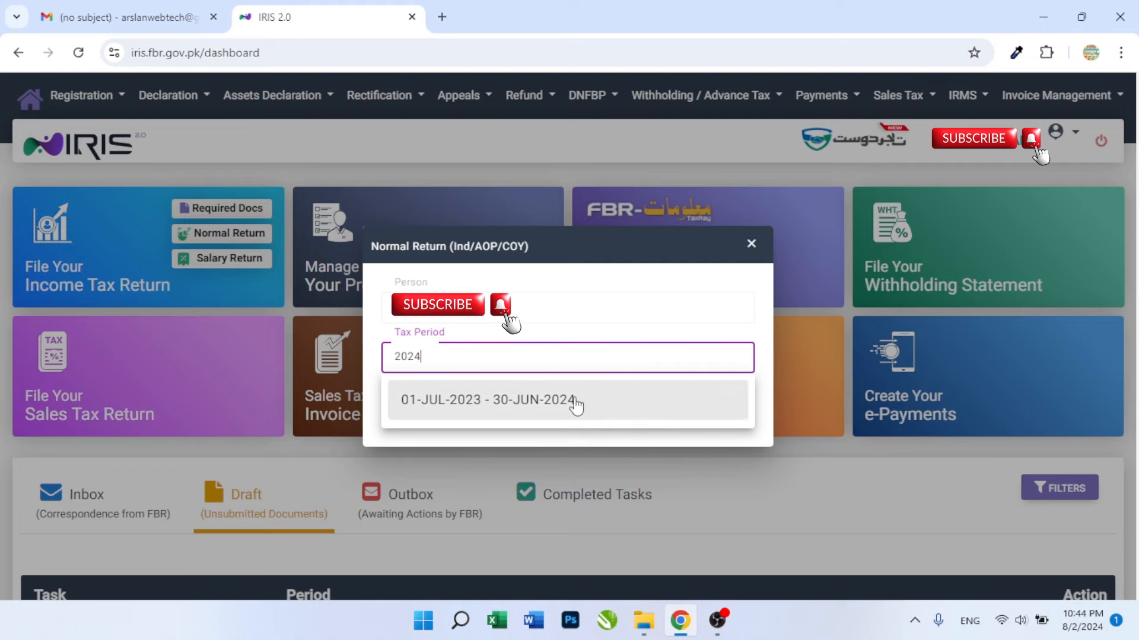
left_click(564, 402)
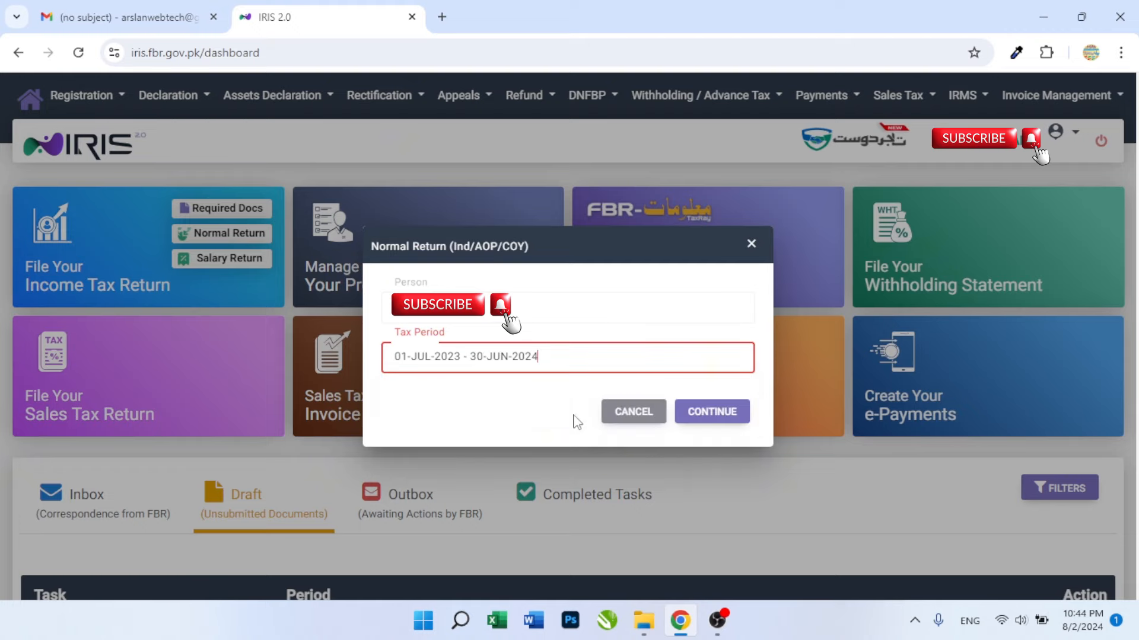
left_click(711, 409)
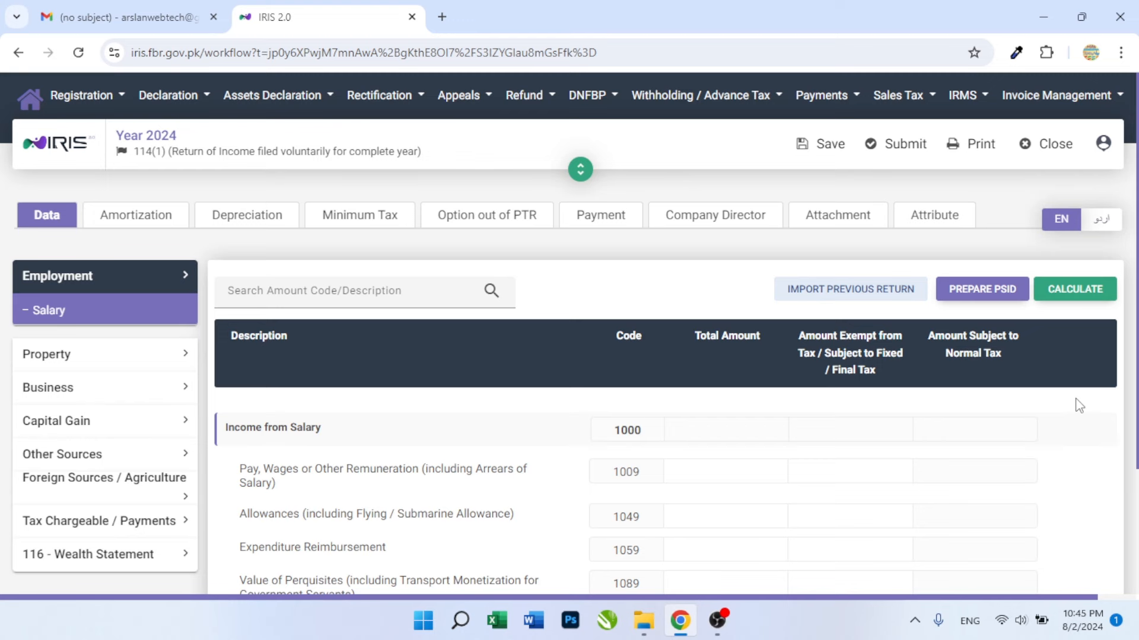
Open the Personal Assets / Liabilities section of the 116 - Wealth Statement.
scroll(1079, 406, "down", 2)
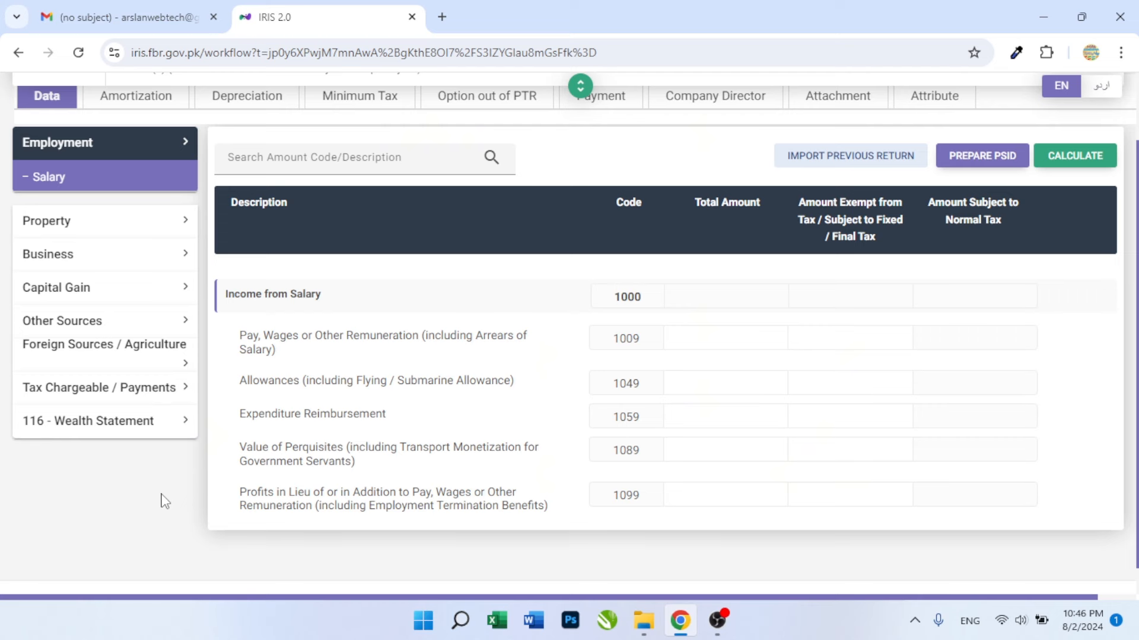
left_click(174, 436)
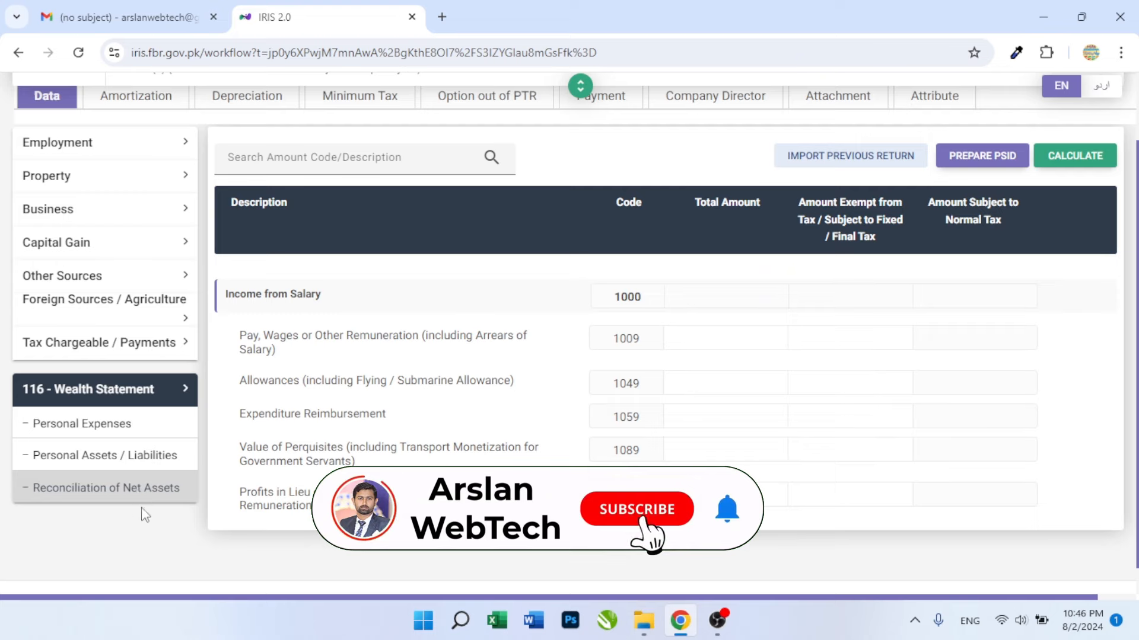
left_click(102, 465)
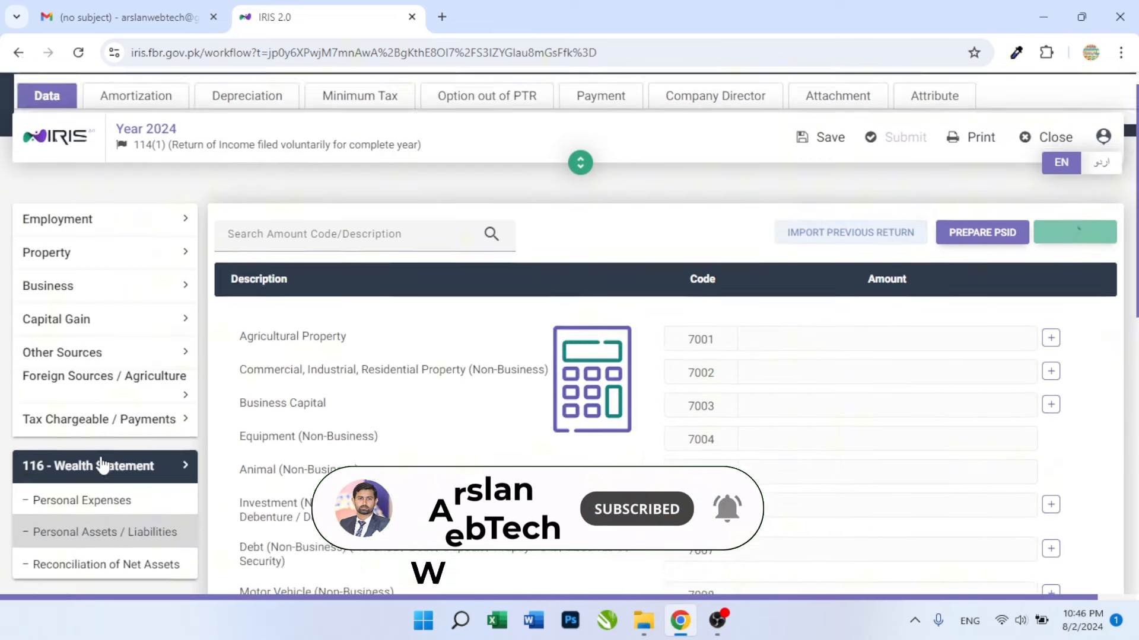
Add an Agricultural Property entry with the address Lahore and the contents "Agricultural Property 2 Acre".
scroll(776, 415, "down", 2)
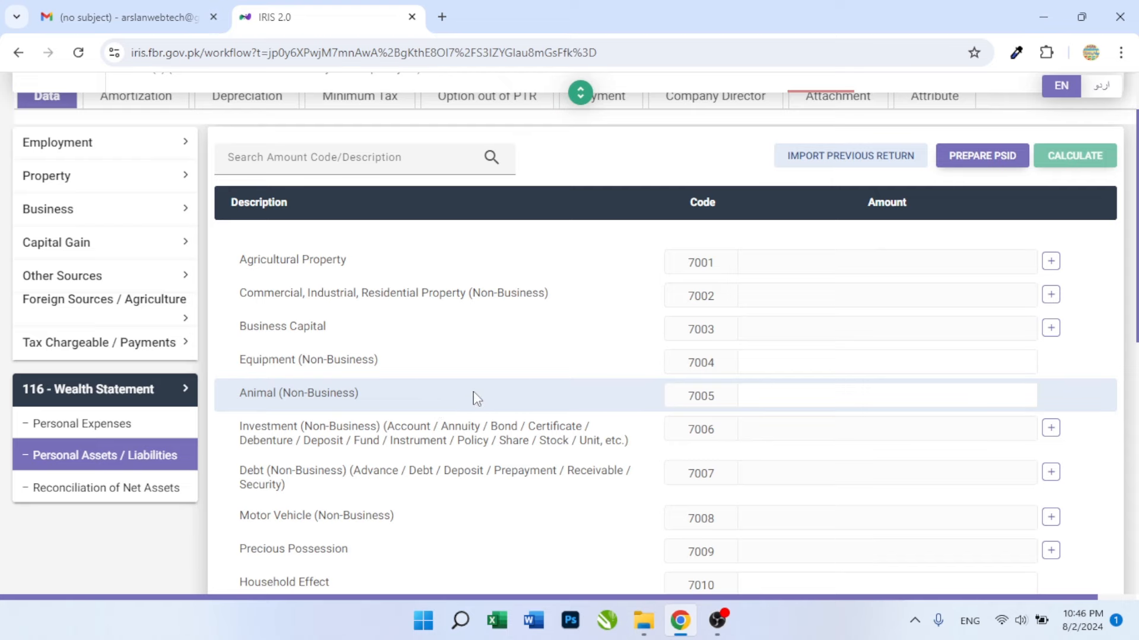
scroll(474, 399, "down", 1)
scroll(508, 531, "up", 2)
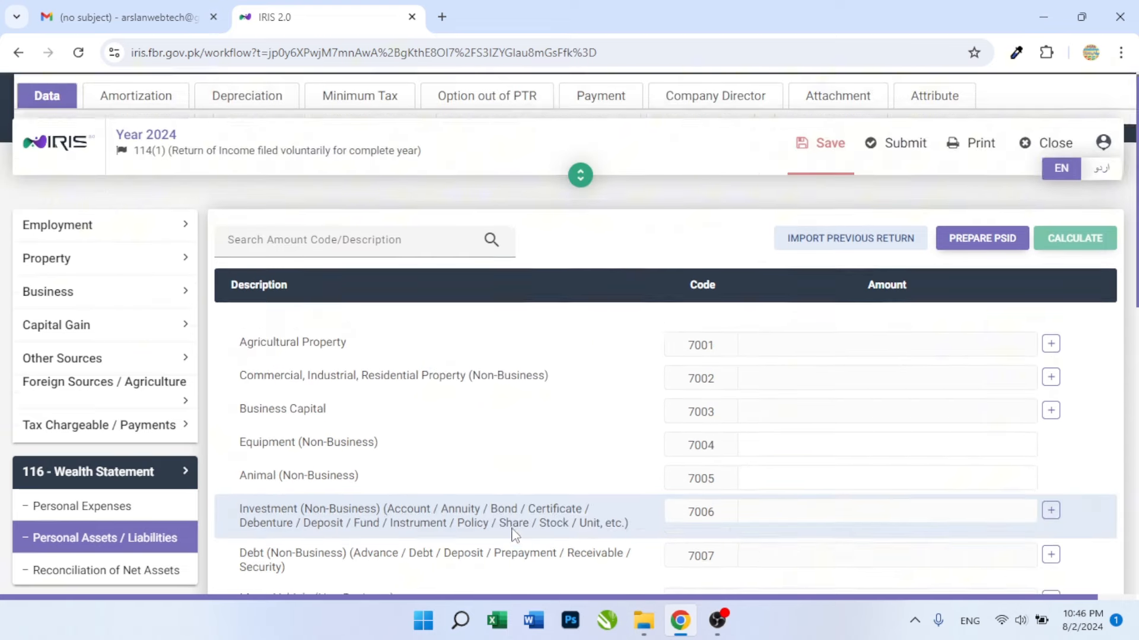
scroll(652, 486, "up", 1)
scroll(1091, 410, "down", 2)
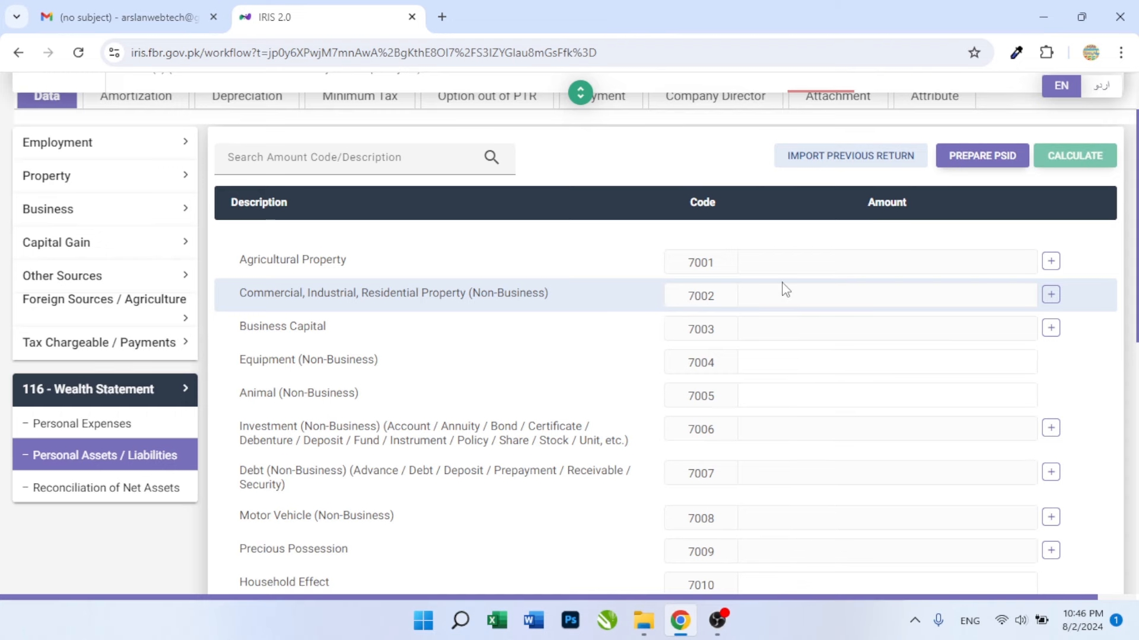
left_click(1050, 262)
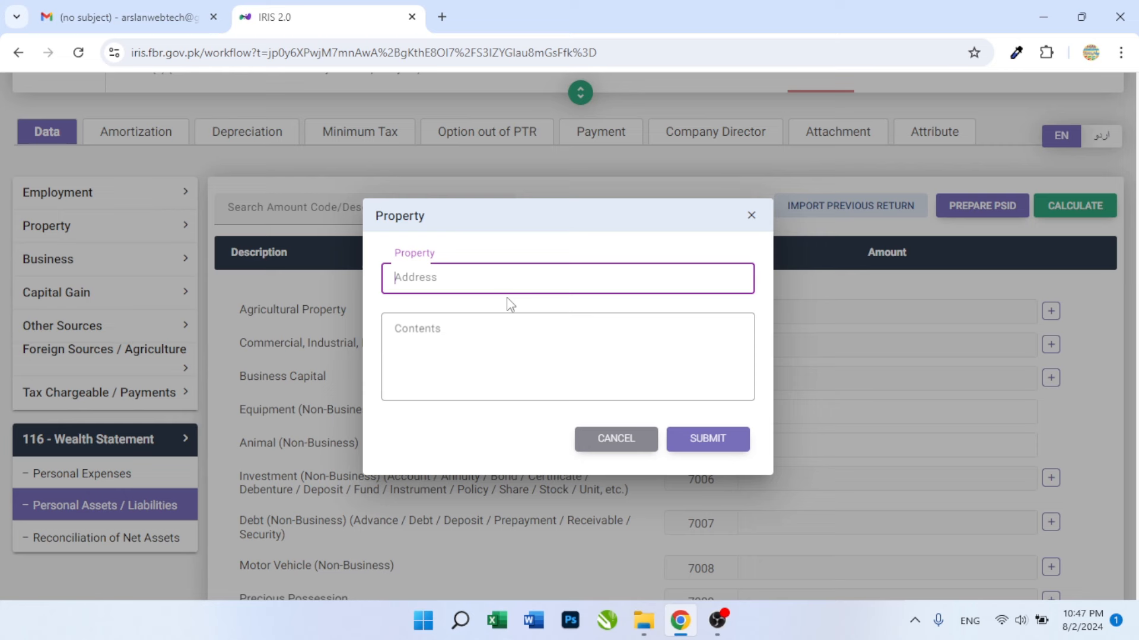
type("Lahore")
left_click(456, 333)
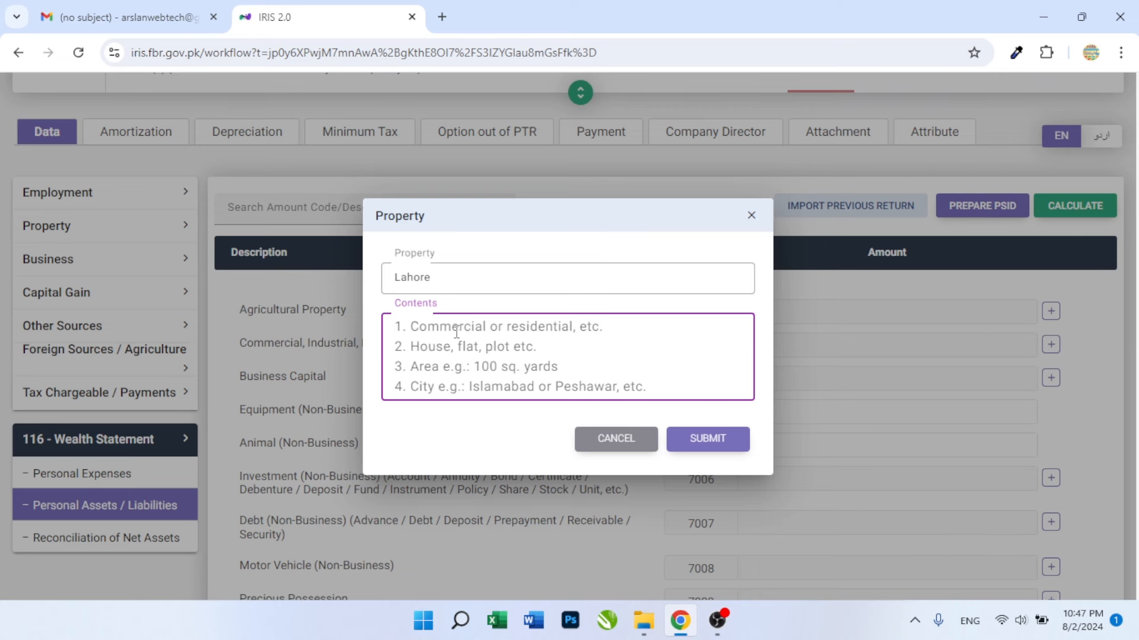
type("Agricultural P")
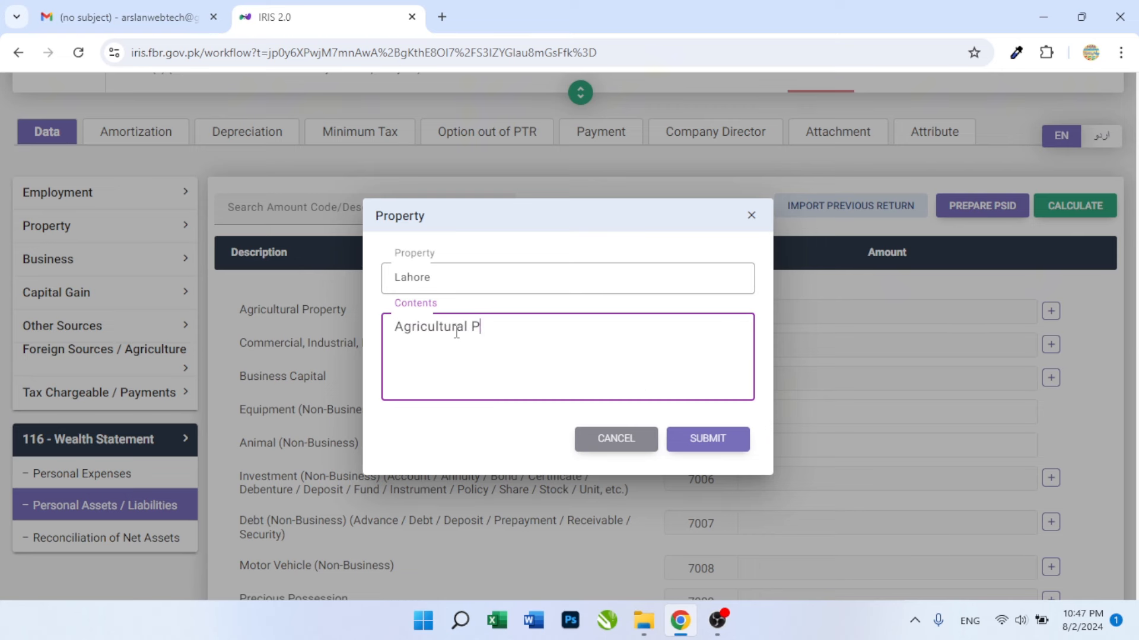
type("roperty 2 Acre")
left_click(723, 444)
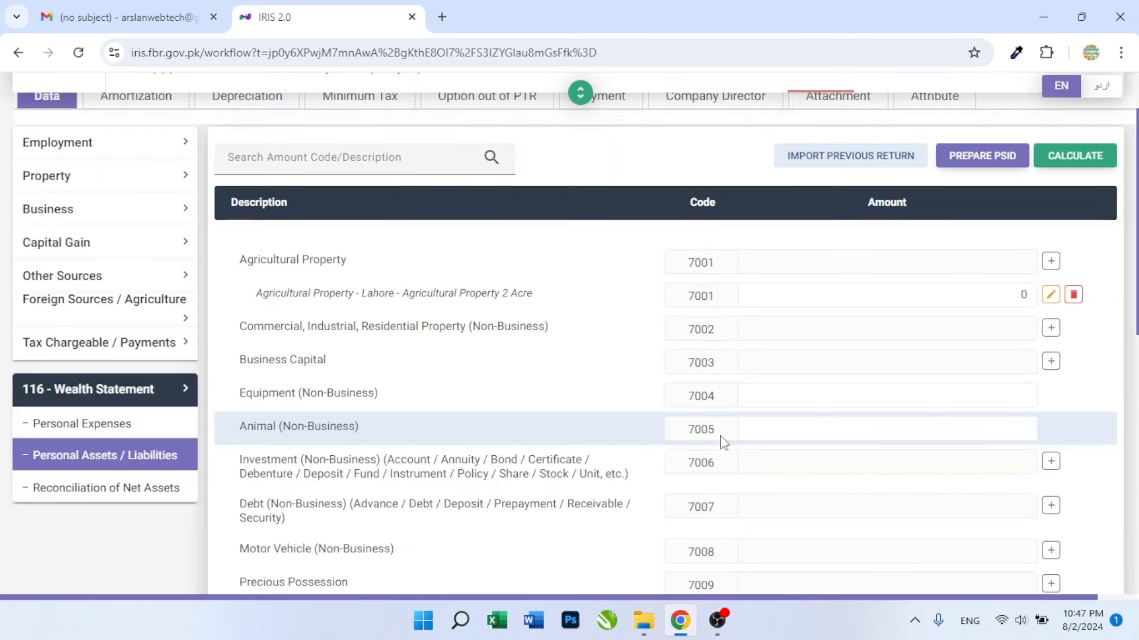
Set the Lahore agricultural property's amount to 4,000,000 and recalculate the return.
left_click(1016, 295)
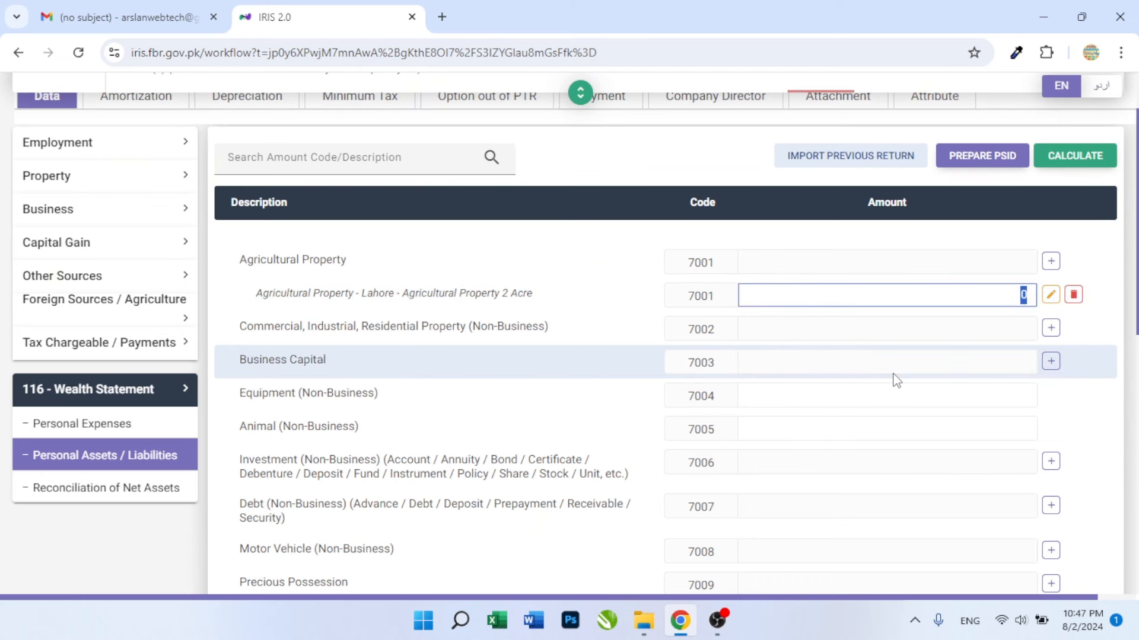
type("4,000,000")
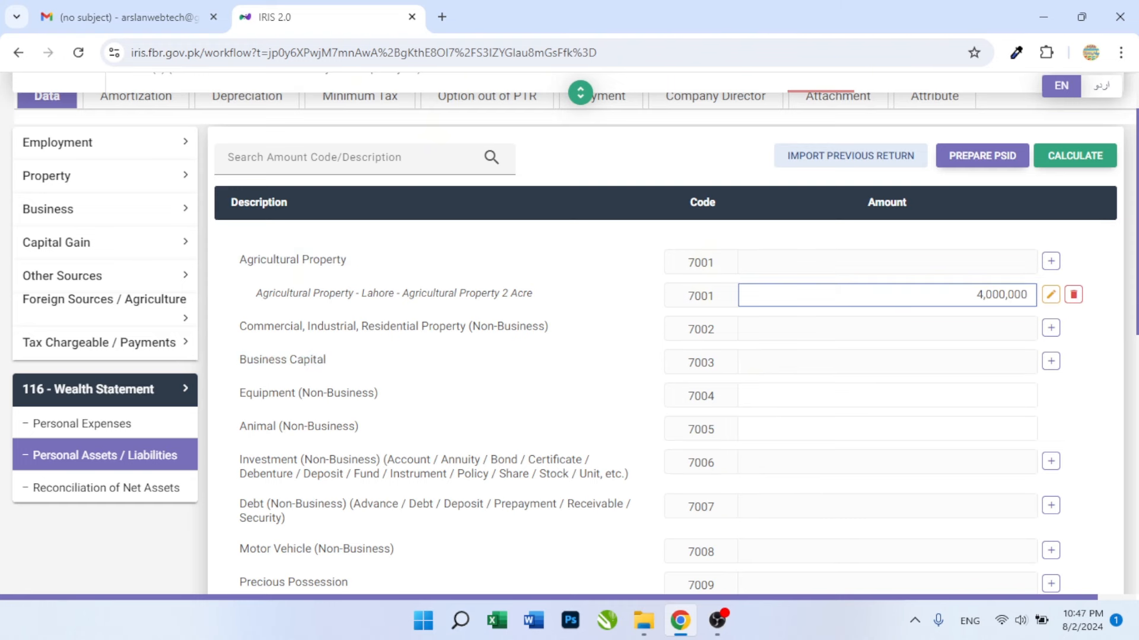
left_click(1097, 164)
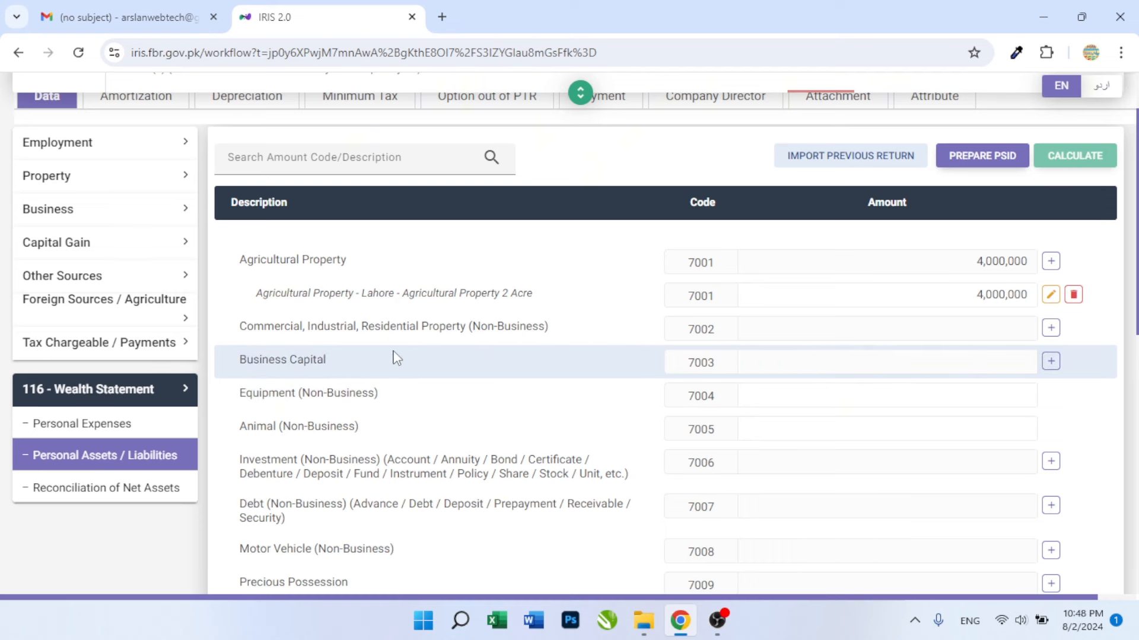
Add a Commercial, Industrial, Residential Property entry with the address Lahore and the contents "Residential Property 10 Marla".
left_click(1051, 328)
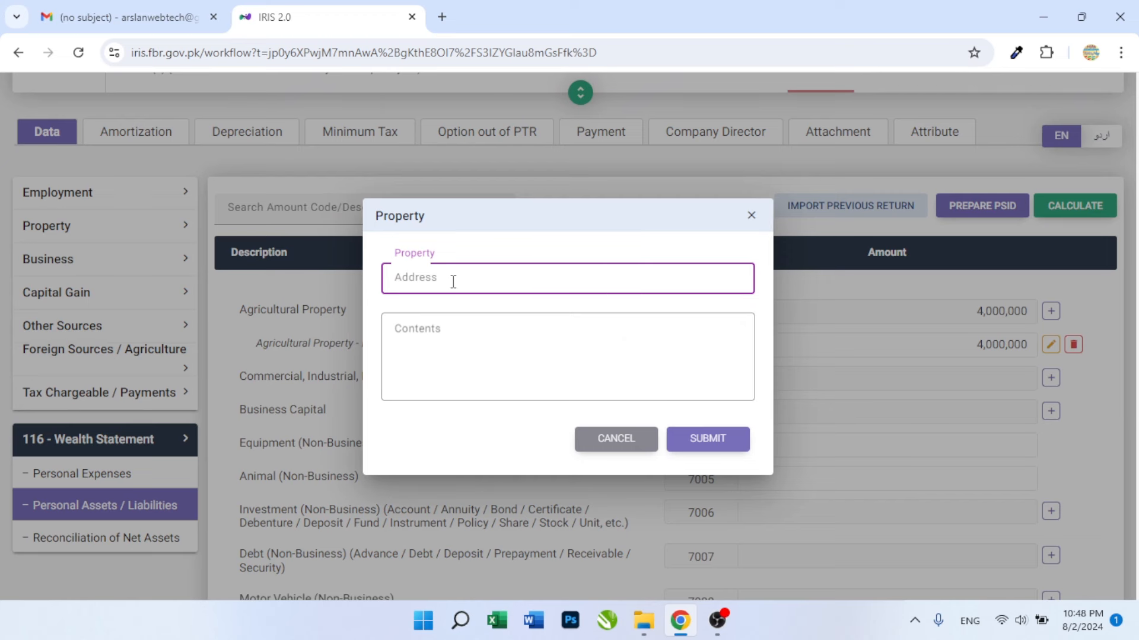
type("Lahore")
left_click(466, 325)
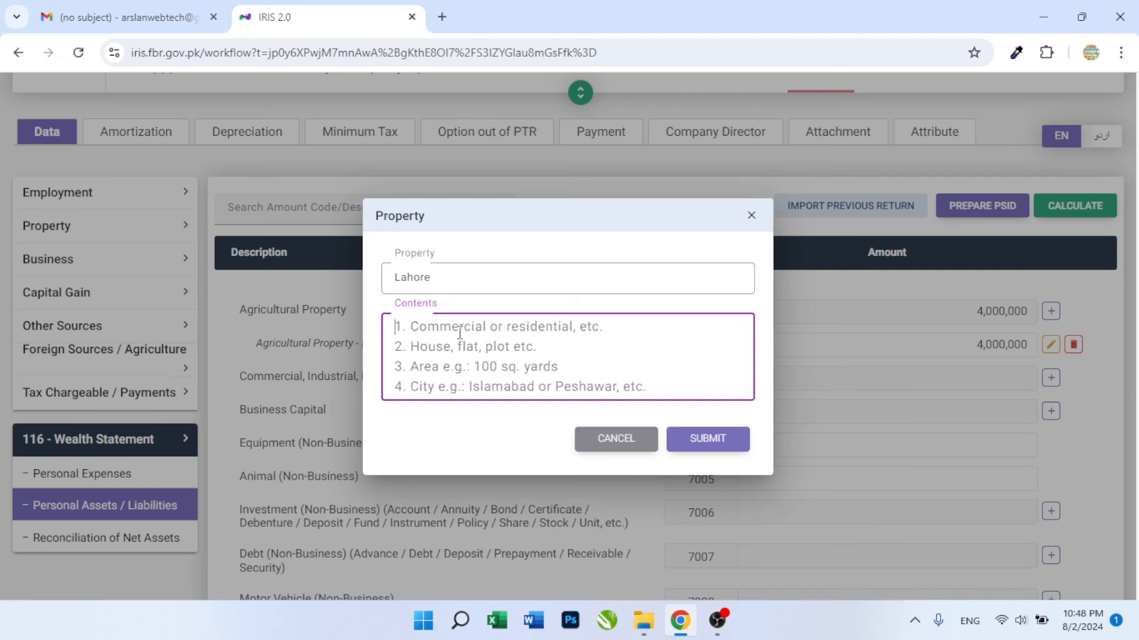
type("Residential Property ")
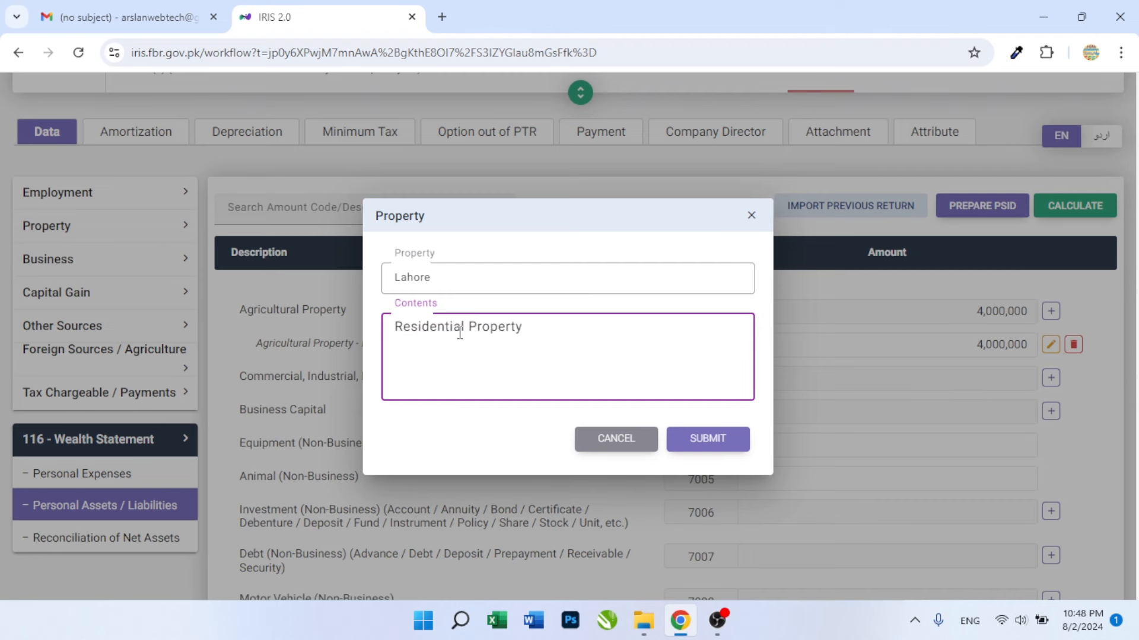
type("10 Marla")
left_click(703, 440)
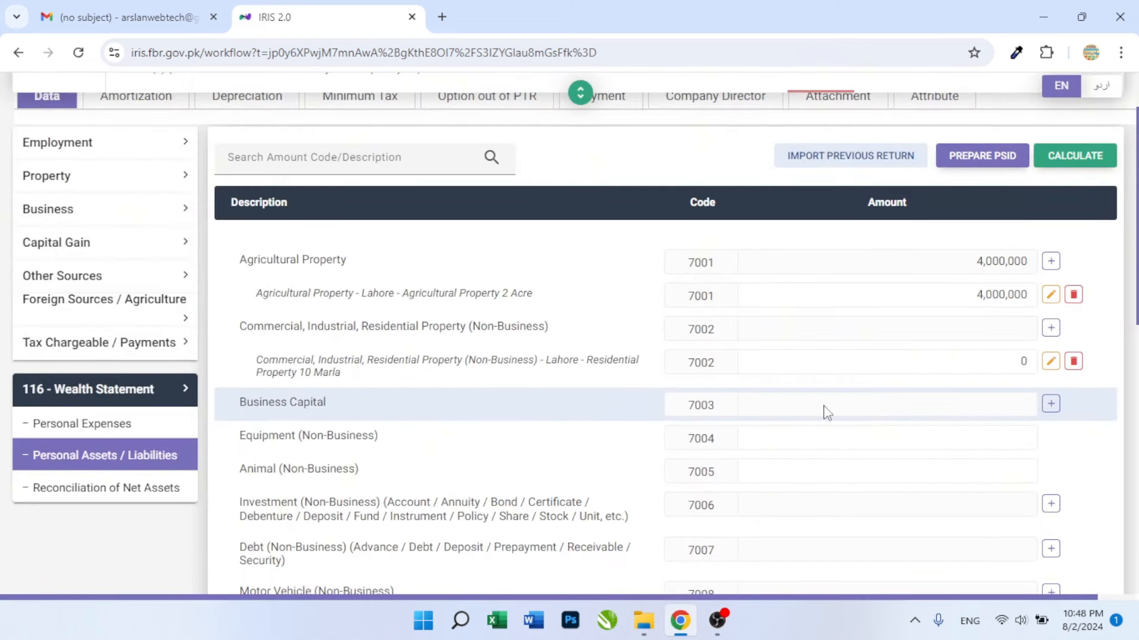
Set the 10 Marla residential property's amount to 5,000,000 and recalculate the return.
double_click(1023, 361)
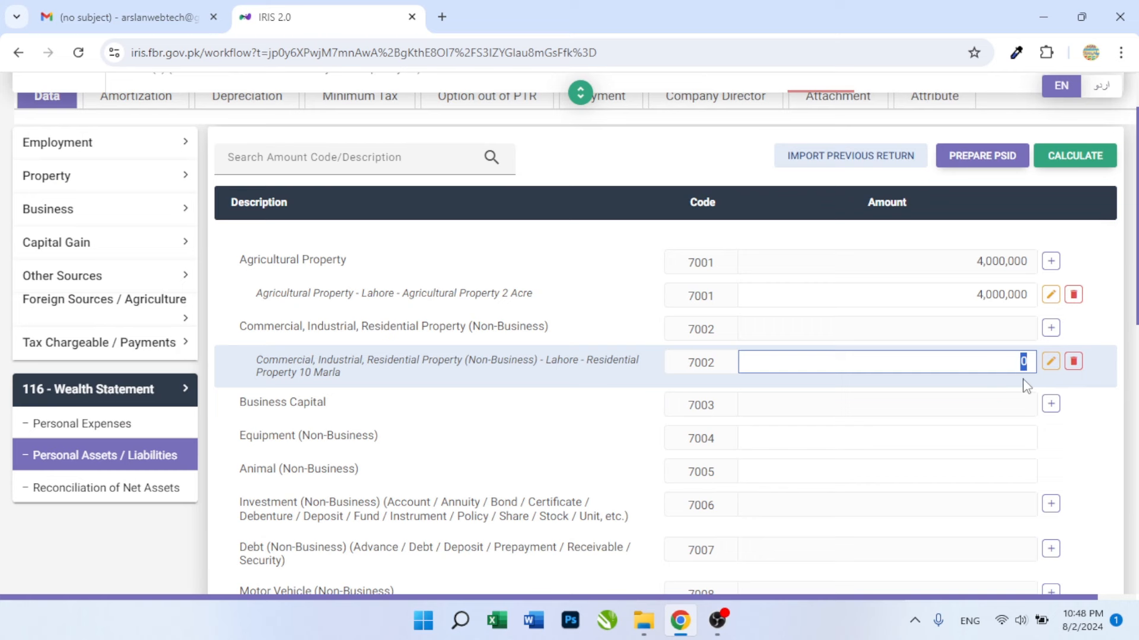
type("5000000")
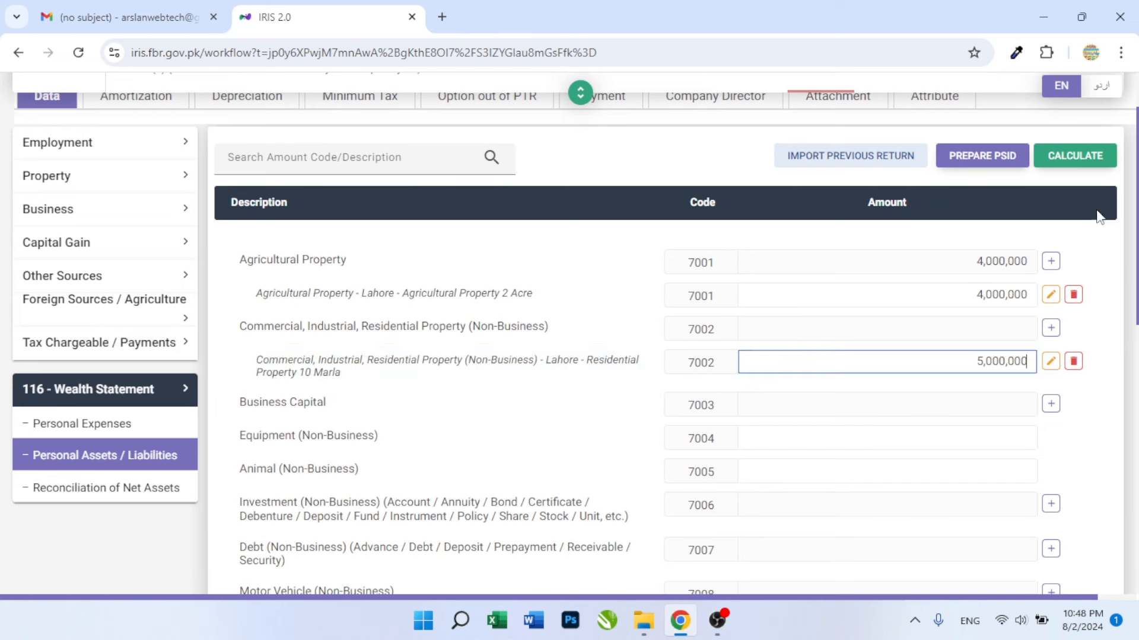
left_click(1076, 158)
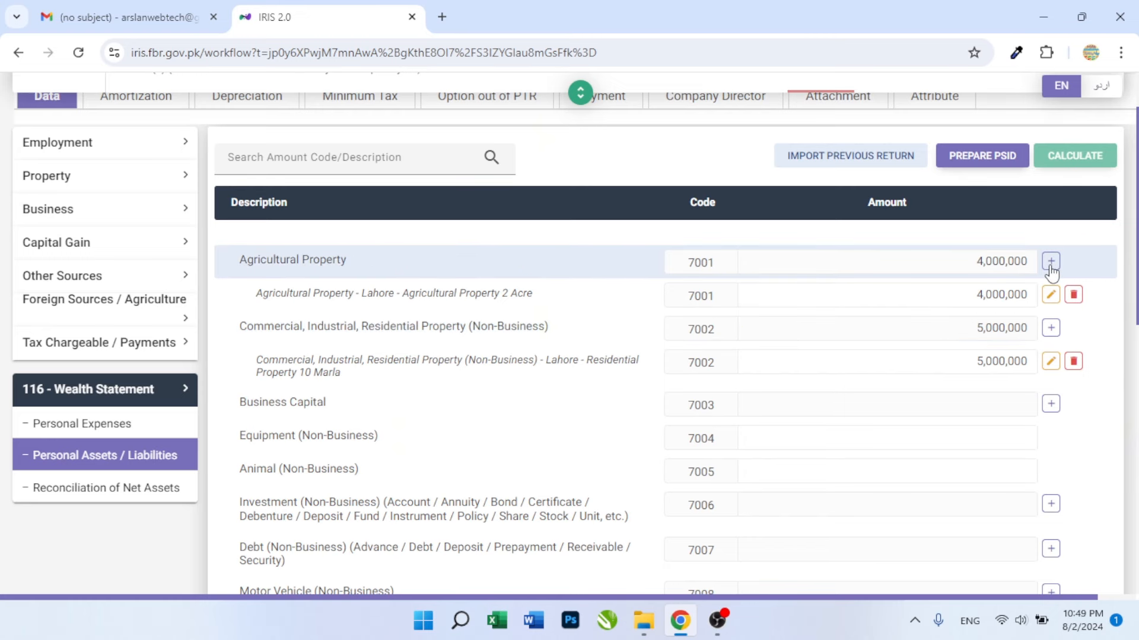
Enter 5,000,000 as the Animal (Non-Business) amount, code 7005, and recalculate the return.
scroll(498, 400, "down", 1)
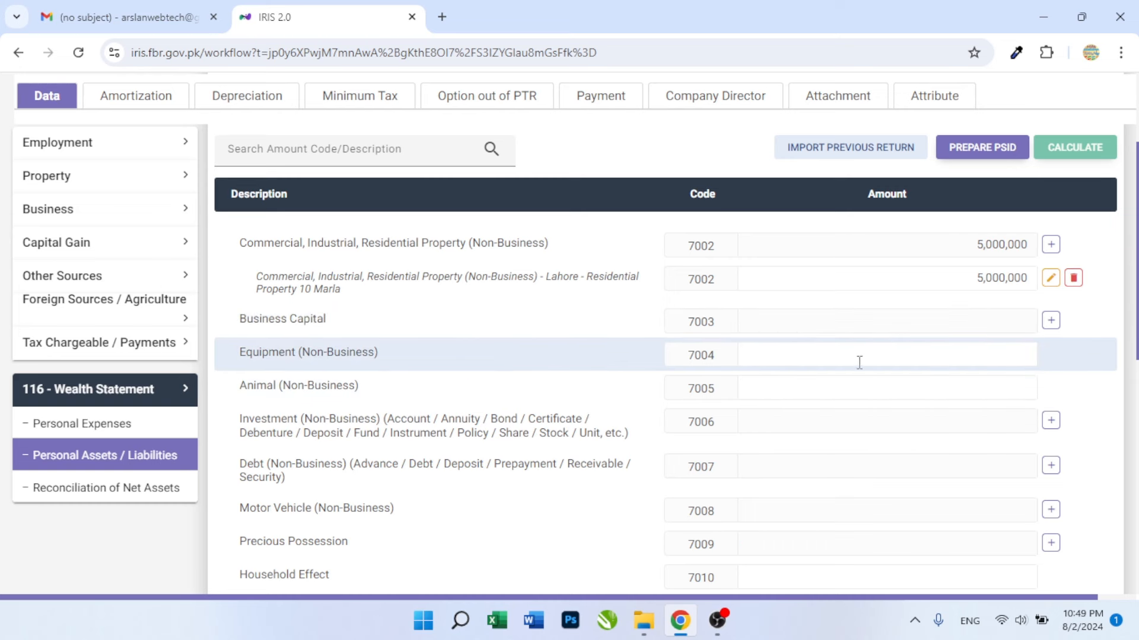
left_click(903, 388)
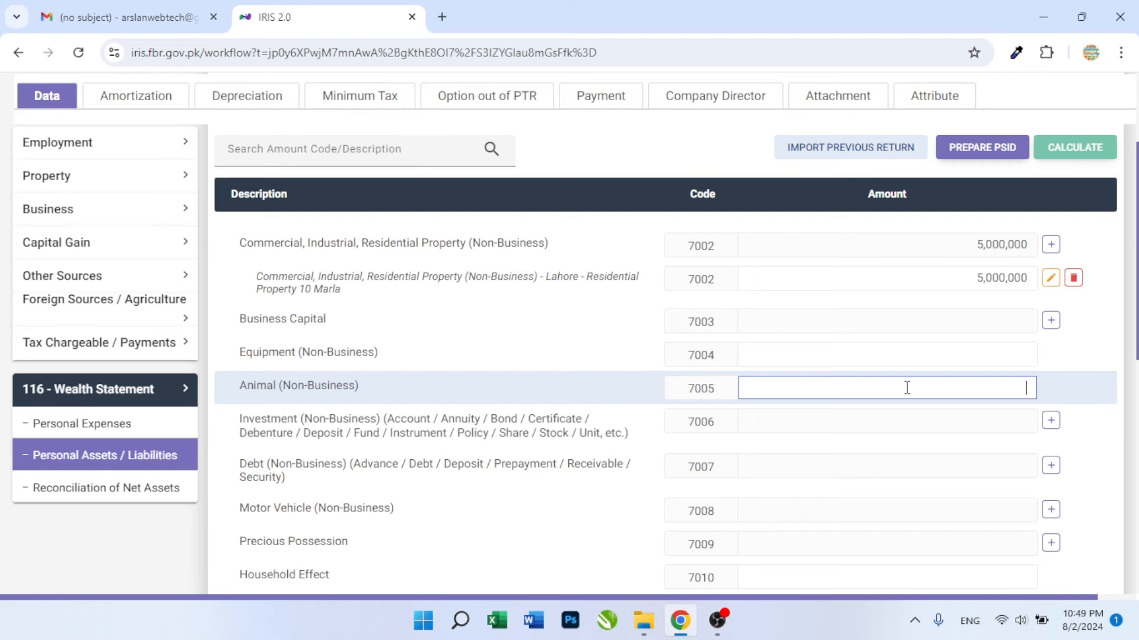
type("5")
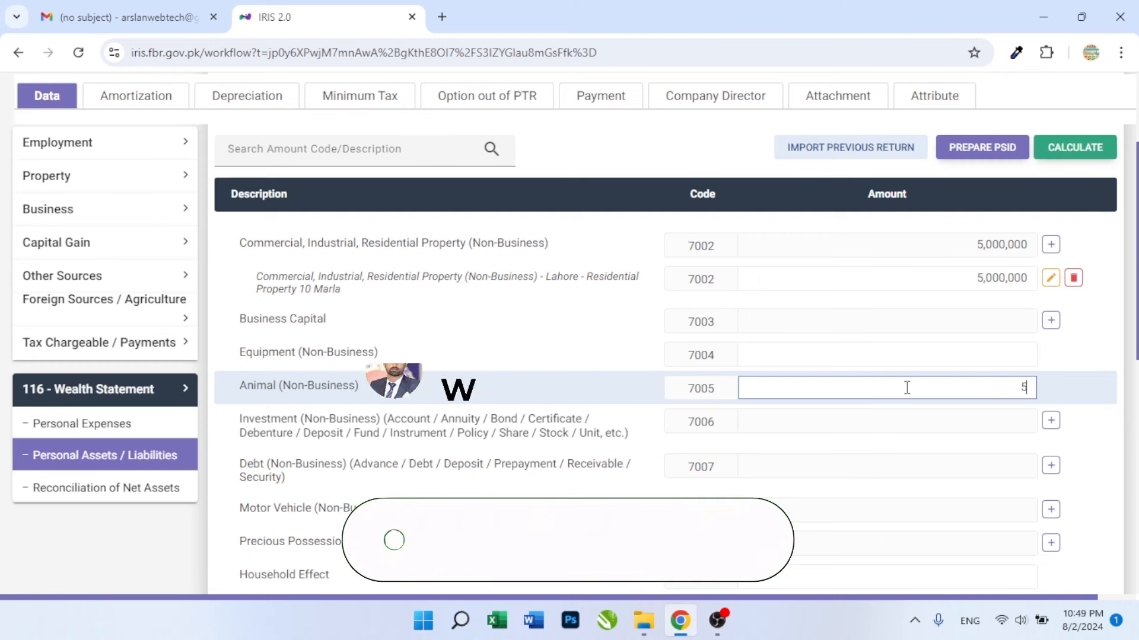
type(",000,000")
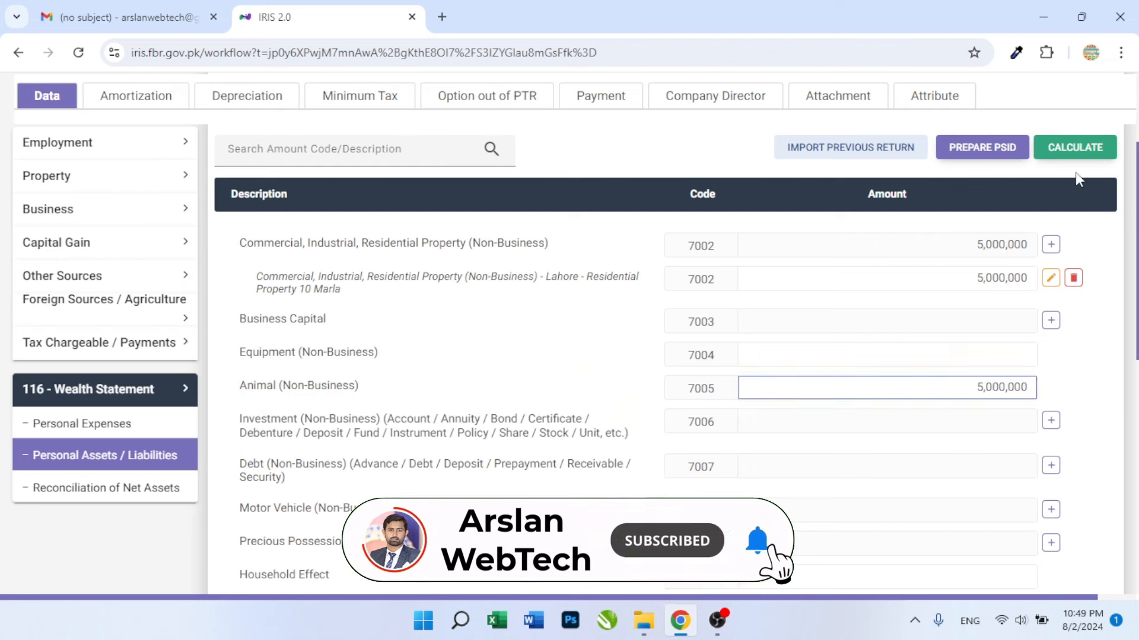
left_click(1076, 148)
Add an Investment (Non-Business) entry named "National Saving" with the contents "Certificates".
scroll(636, 431, "down", 1)
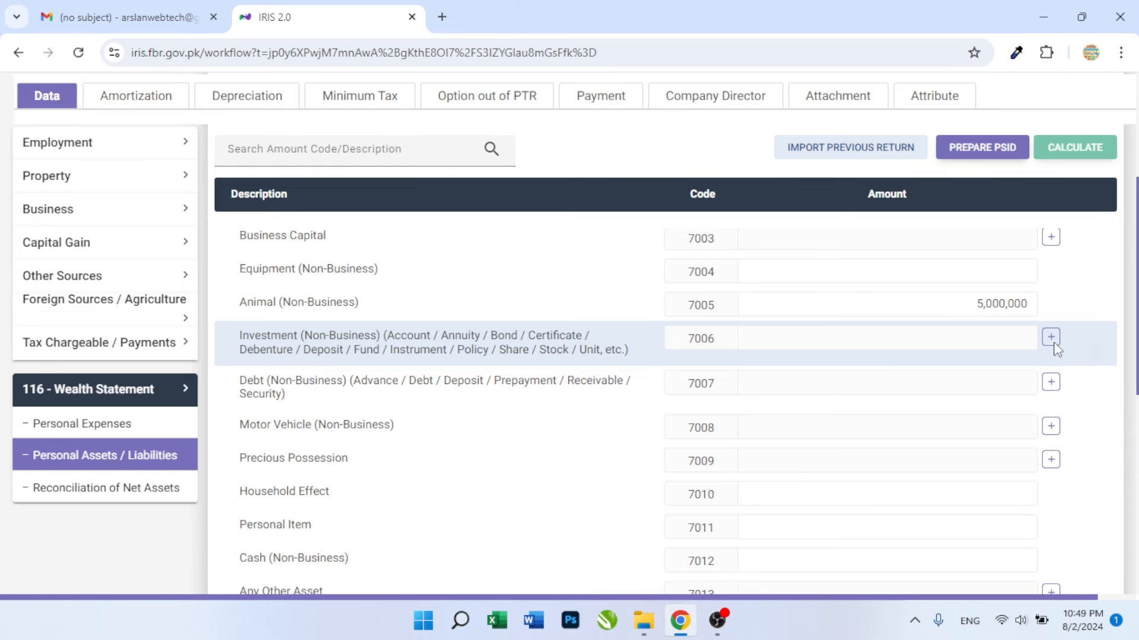
left_click(1052, 344)
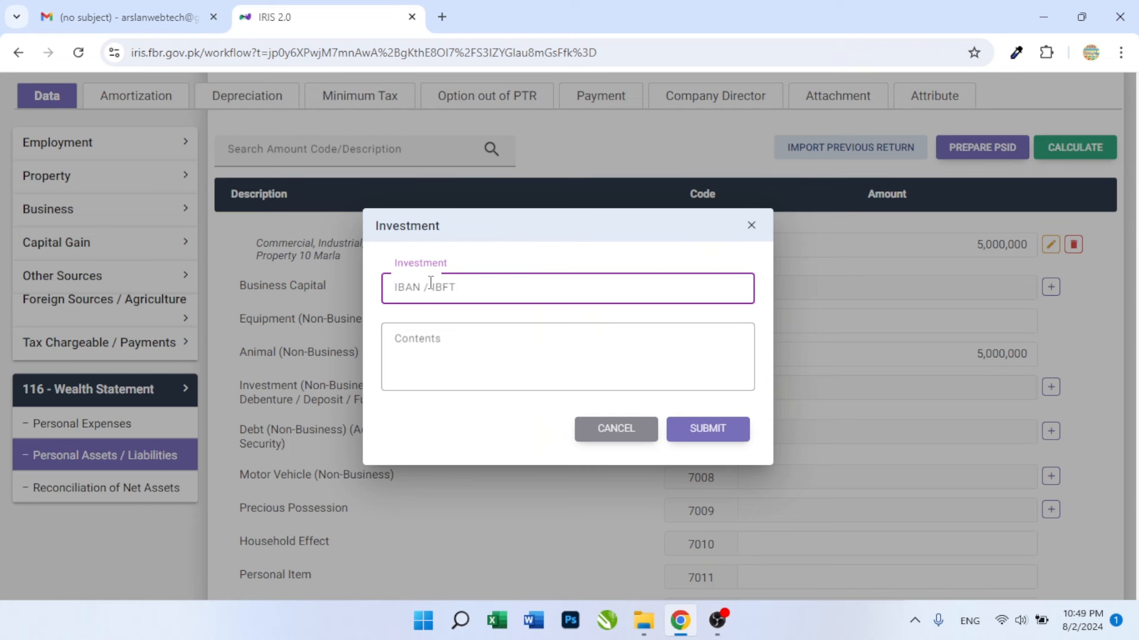
type("National Saving")
left_click(425, 353)
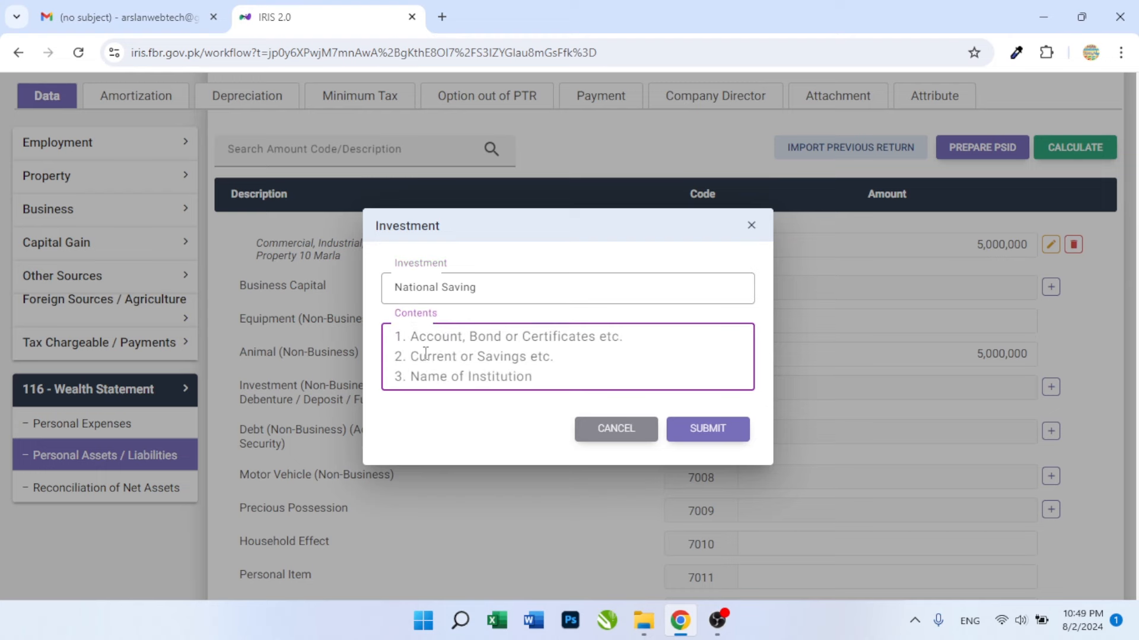
type("Certi")
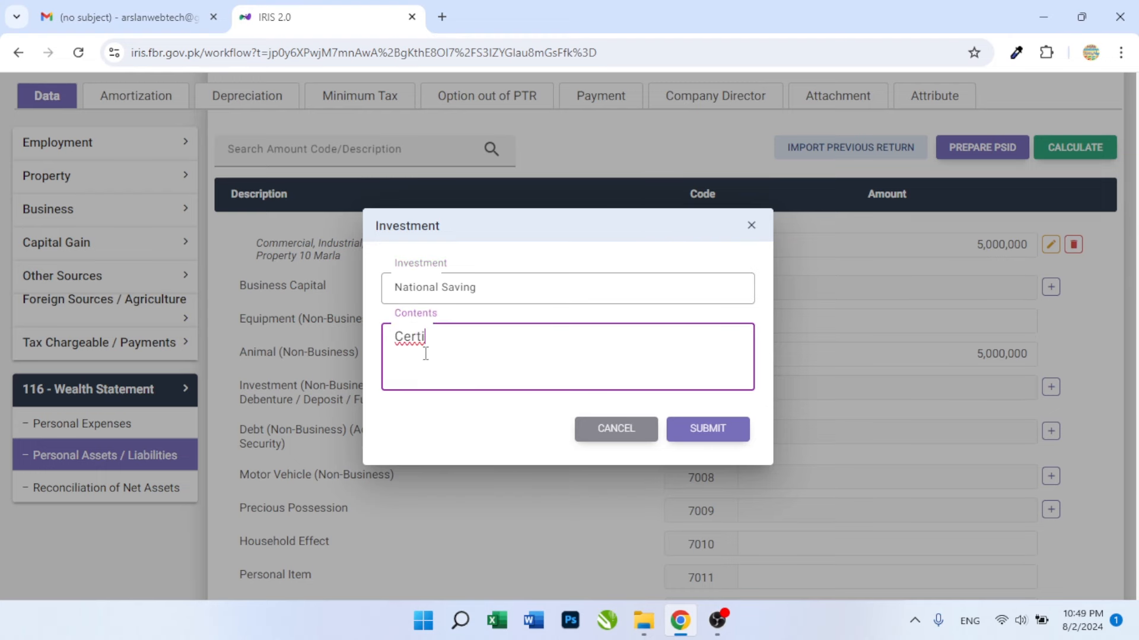
type("ficates")
left_click(708, 428)
Set the National Saving certificates investment's amount to 100,000 and recalculate the return.
left_click(1008, 382)
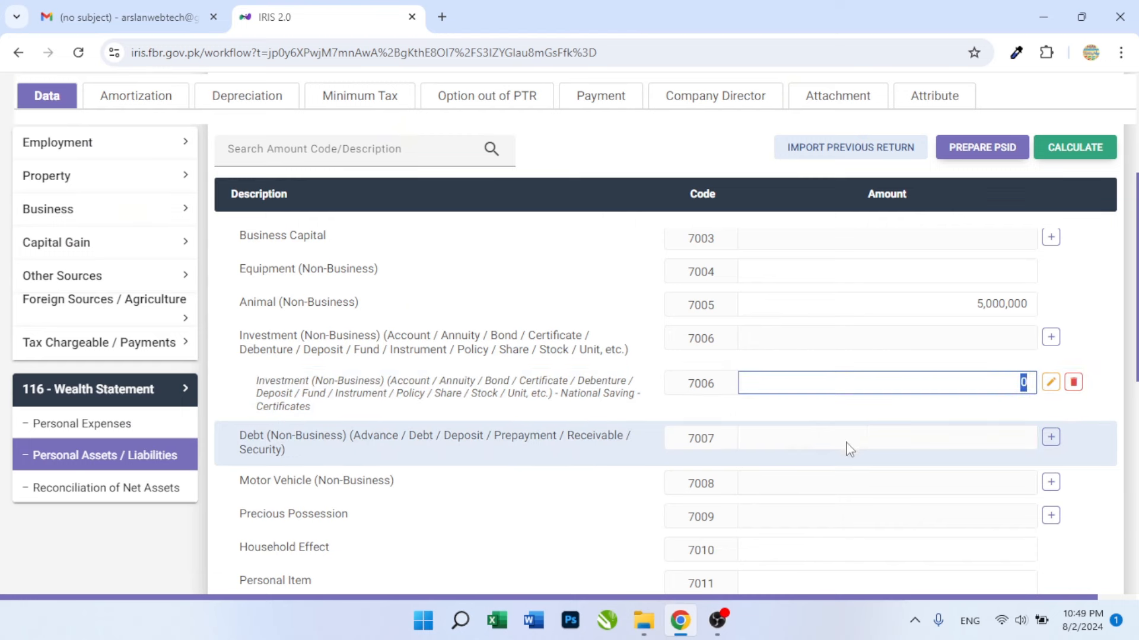
type("1000000")
left_click(1075, 147)
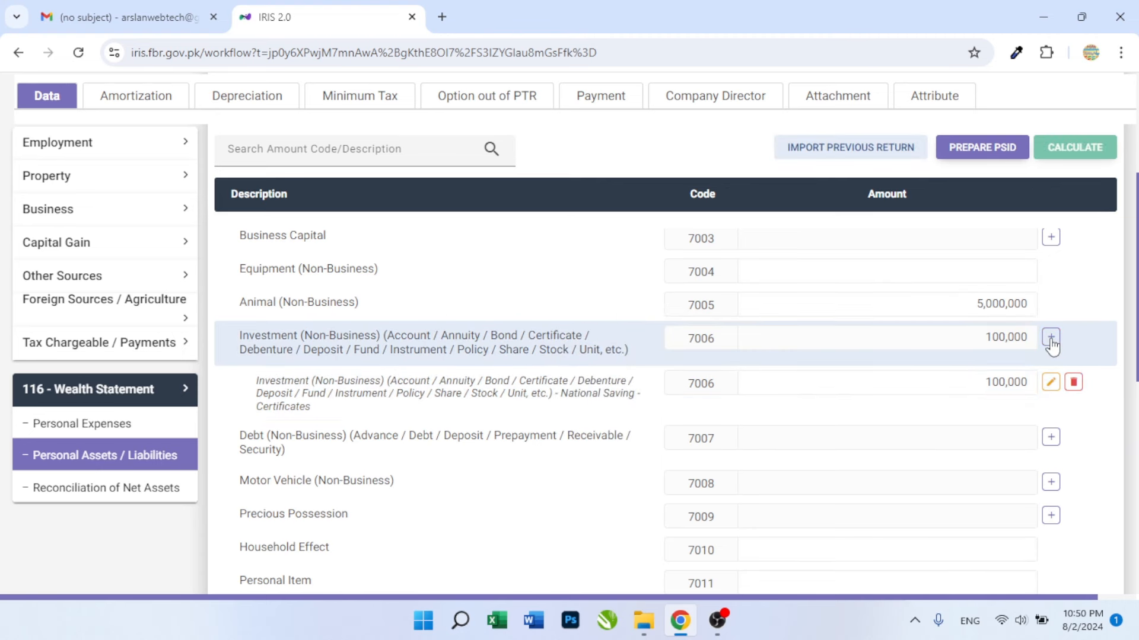
scroll(1052, 347, "down", 1)
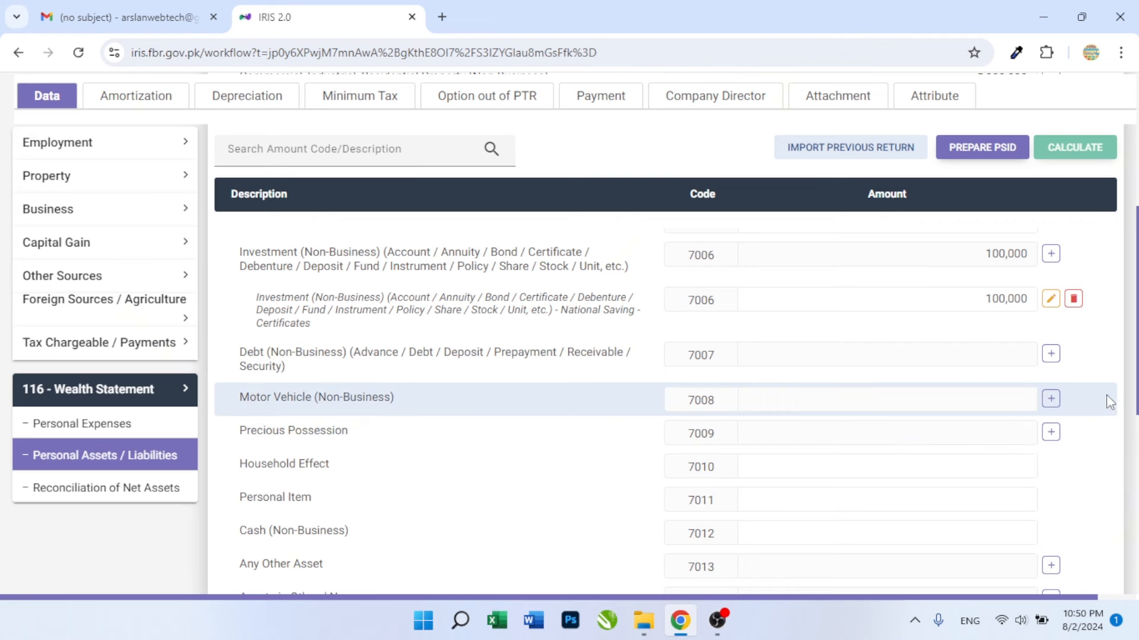
Add a Motor Vehicle (Non-Business) entry with the vehicle's registration number and the contents "Car 1300 cc".
left_click(1055, 401)
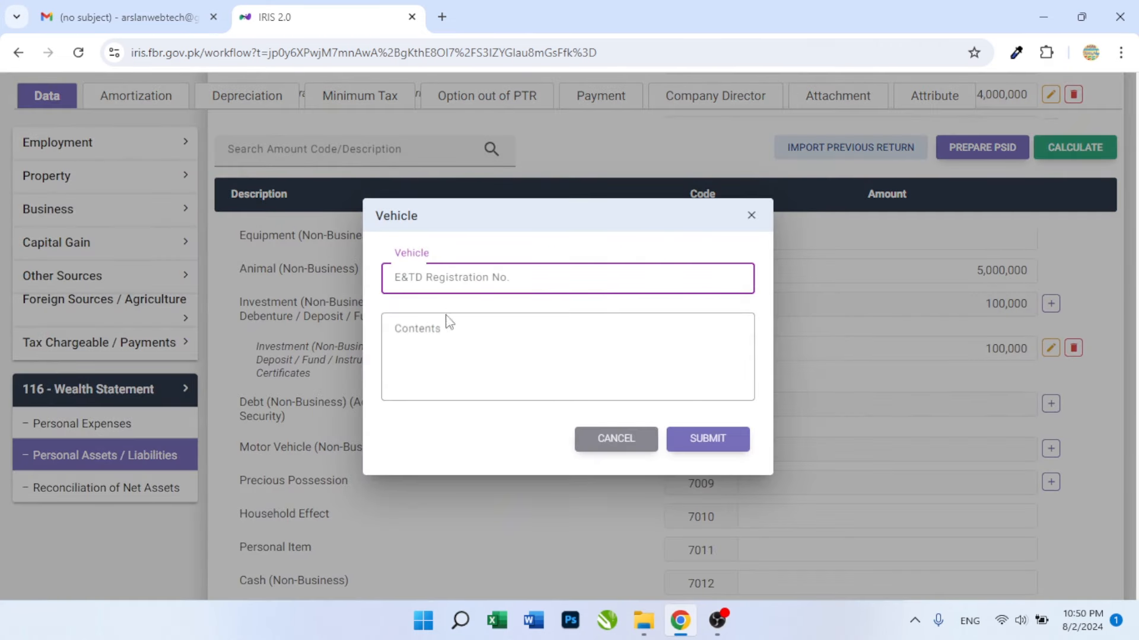
left_click(430, 324)
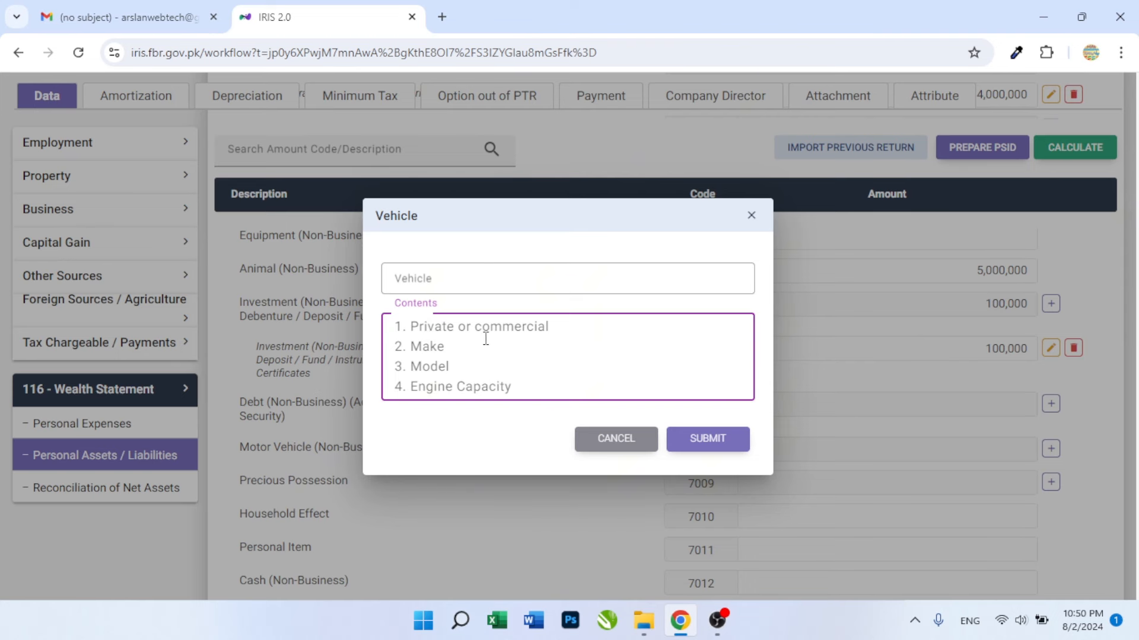
left_click(419, 276)
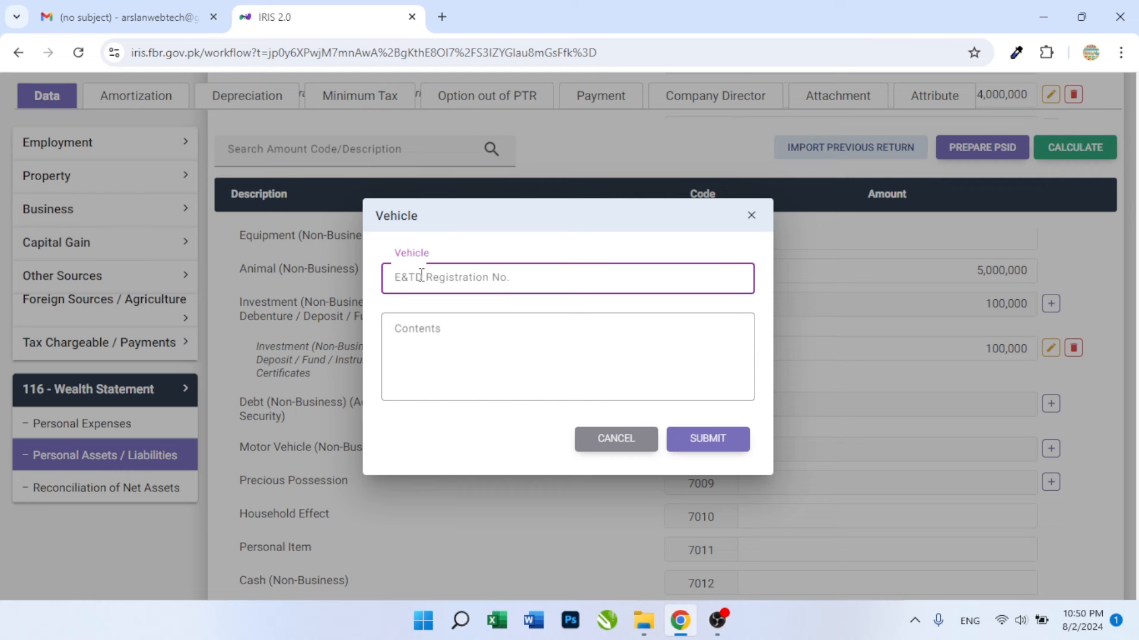
type("TAX 3456")
left_click(466, 323)
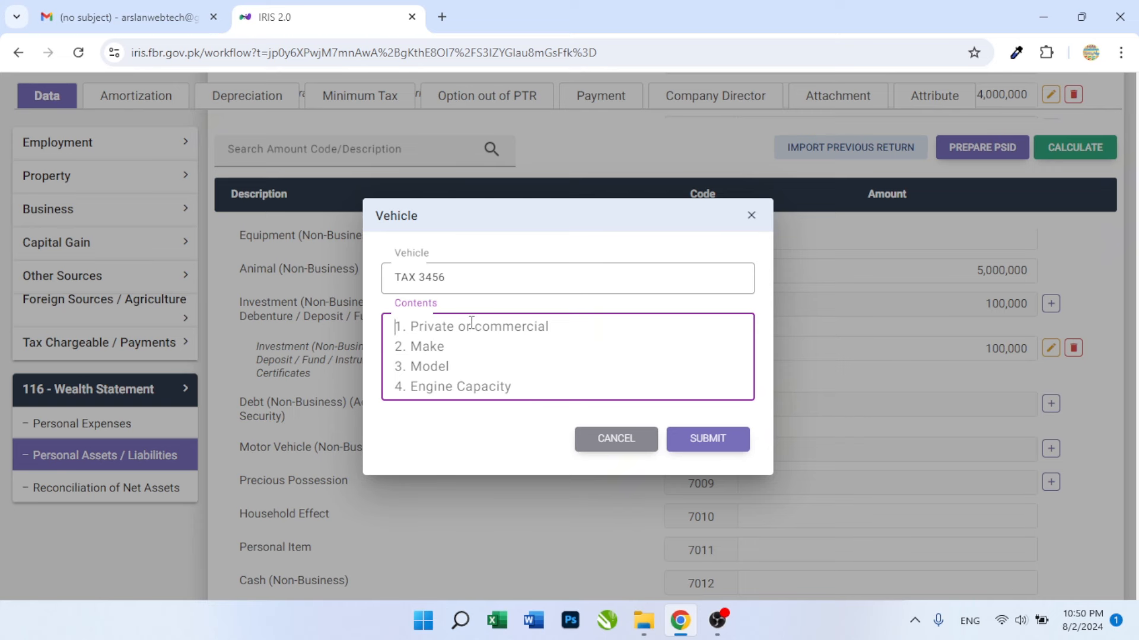
type("Car")
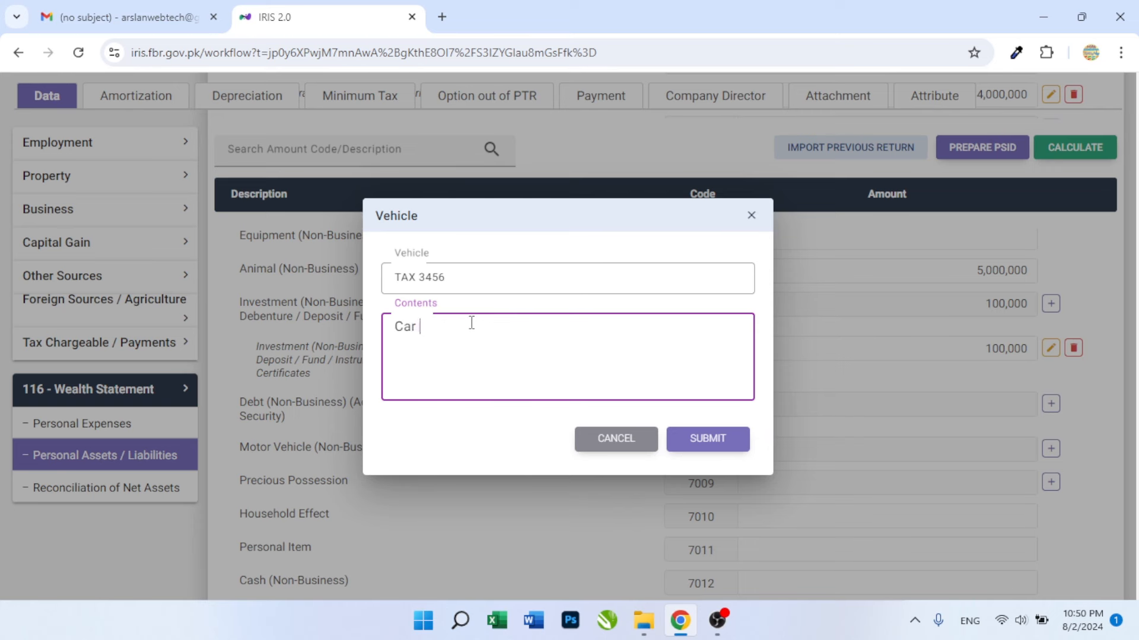
type(" 1300 cc")
left_click(706, 439)
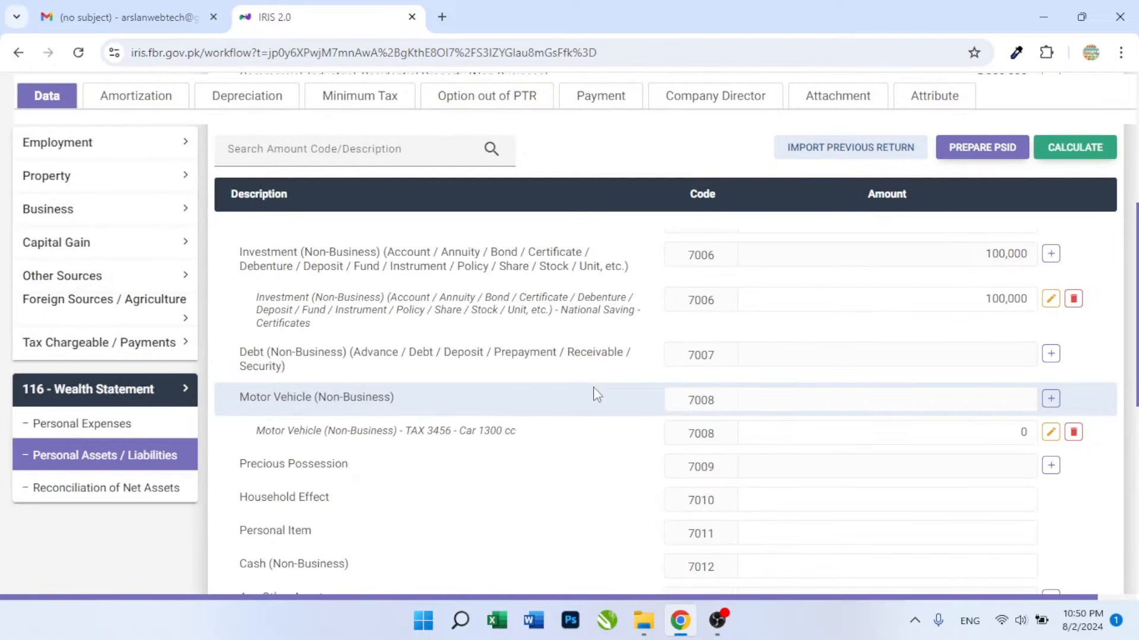
Set the 1300 cc car's amount to 4,500,000 and recalculate the return.
left_click(1019, 434)
double_click(1021, 435)
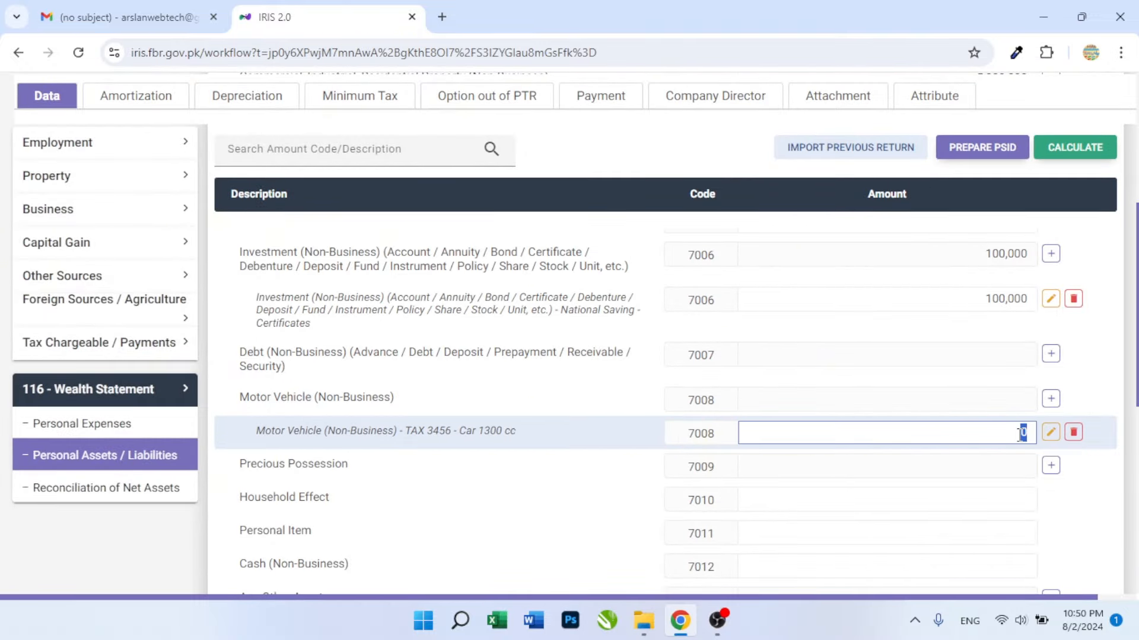
type("4,500,00")
type("0")
key("Return")
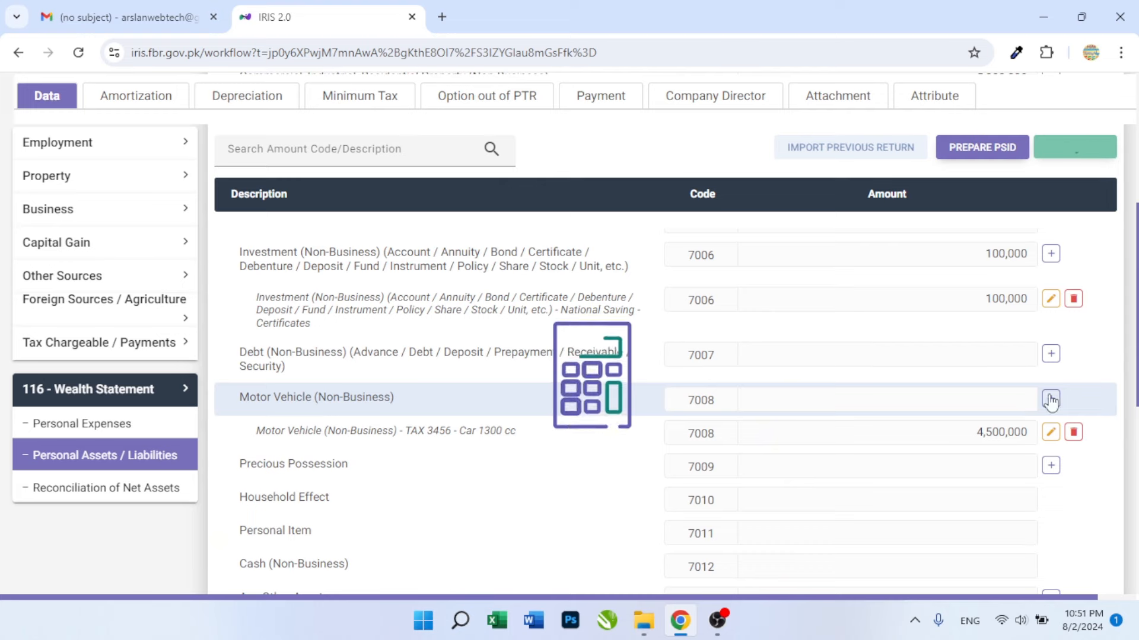
Add a Precious Possession entry named "Gold" with the contents "2 Tola".
scroll(497, 395, "down", 1)
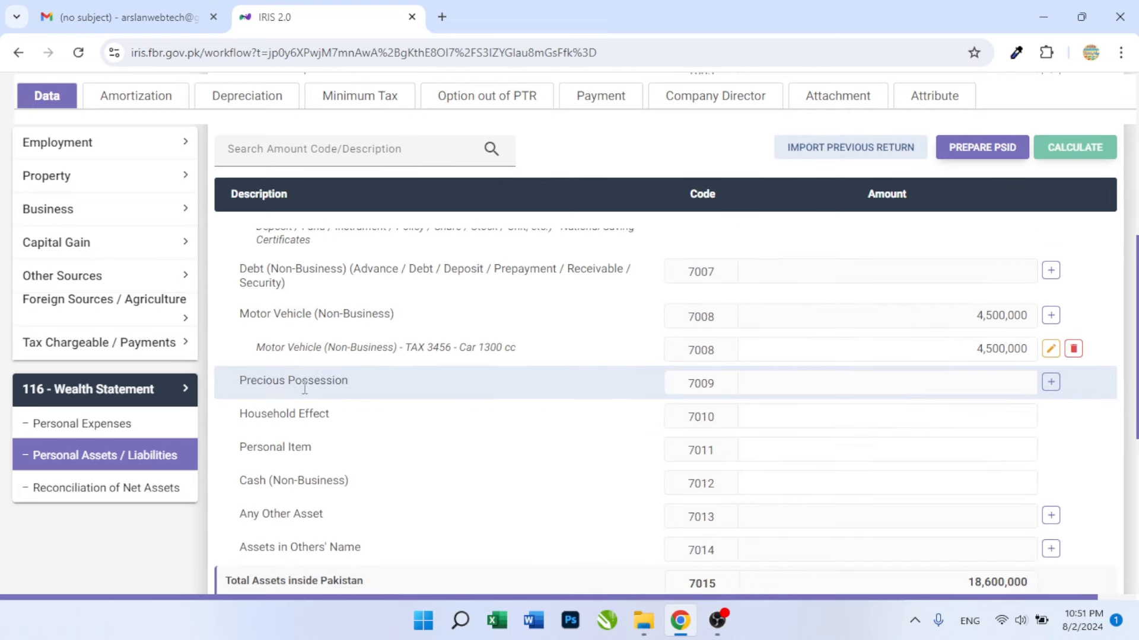
left_click(1051, 382)
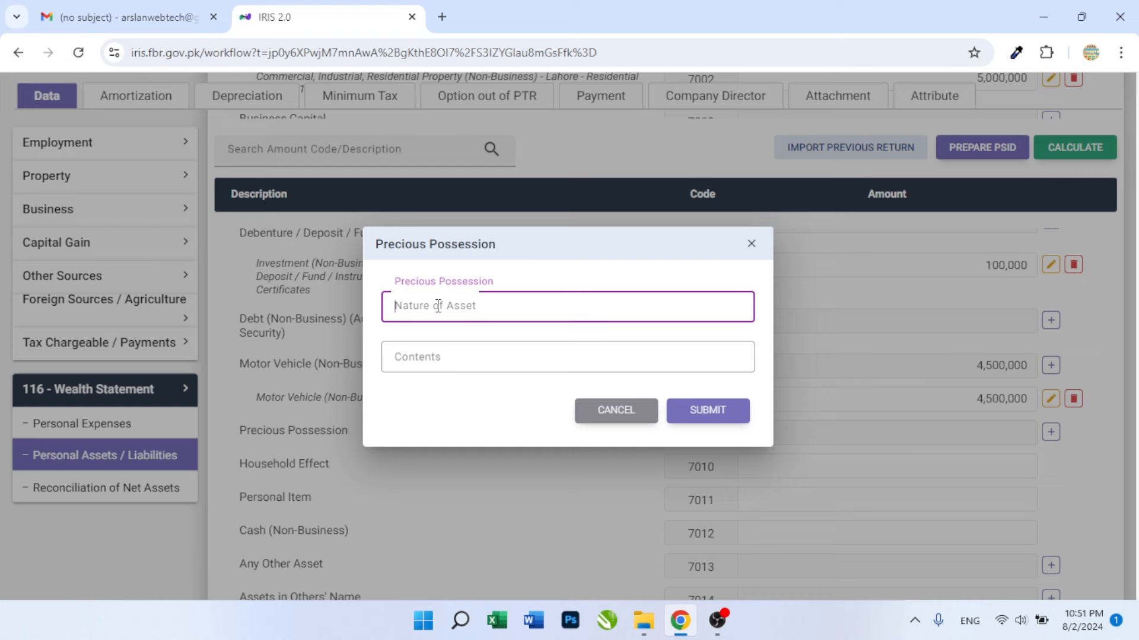
type("Gold")
left_click(461, 349)
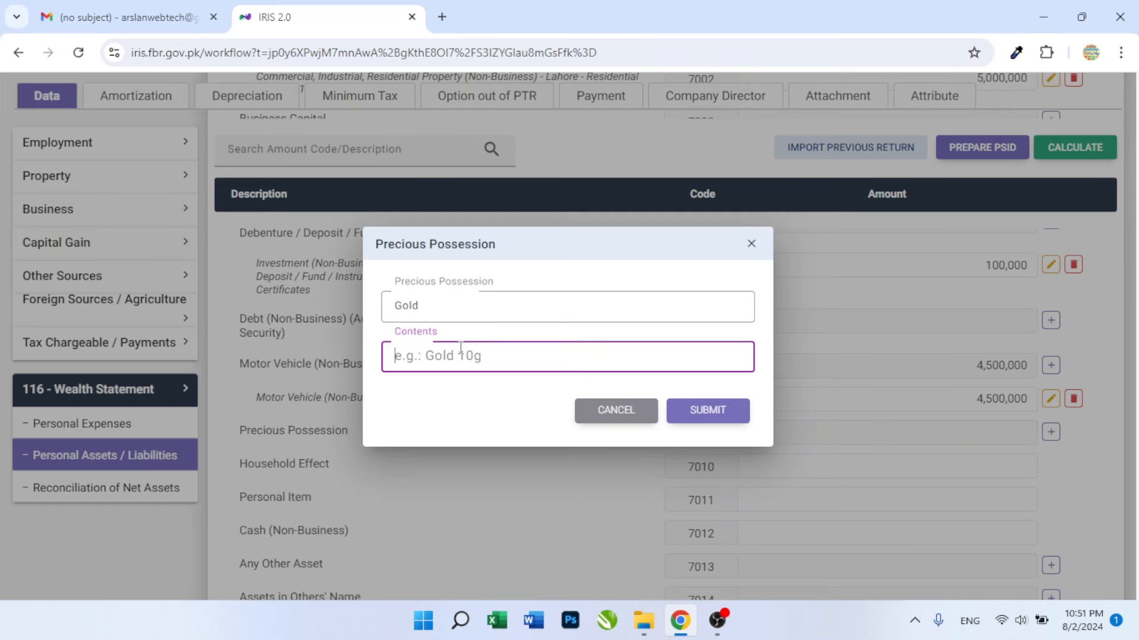
type("2 Tola")
left_click(741, 414)
Set the gold possession's amount to 400,000 and recalculate the return.
left_click(1032, 422)
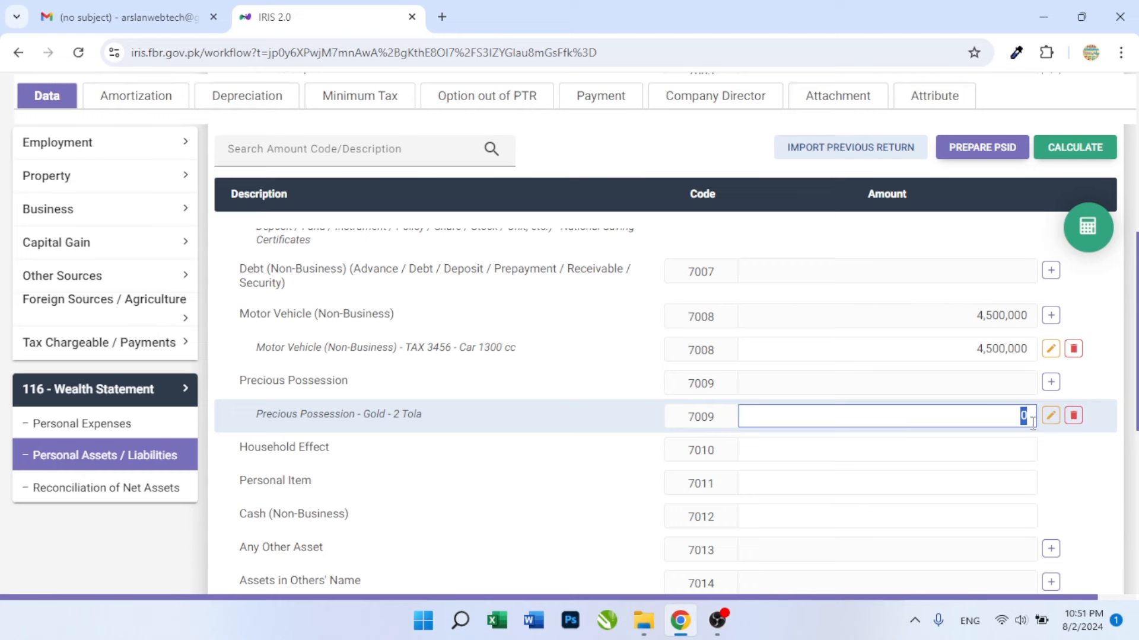
type("400,000")
left_click(1087, 228)
Enter 500,000 for Household Effect, 400,000 for Personal Item and 300,000 for Cash (Non-Business), and recalculate the return.
scroll(801, 427, "down", 1)
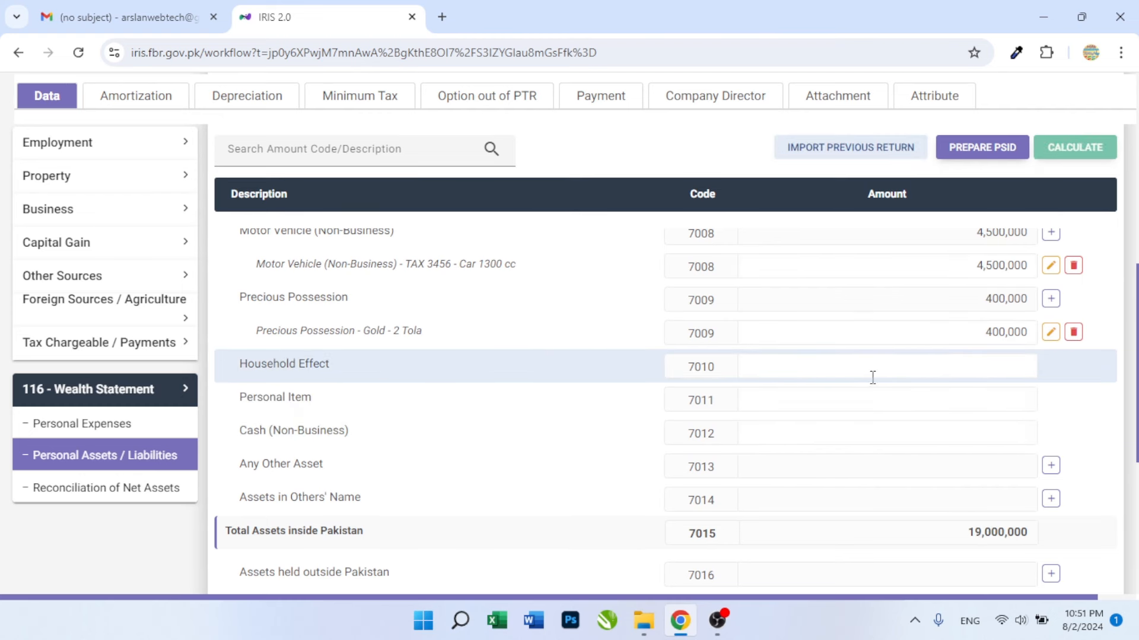
left_click(1014, 366)
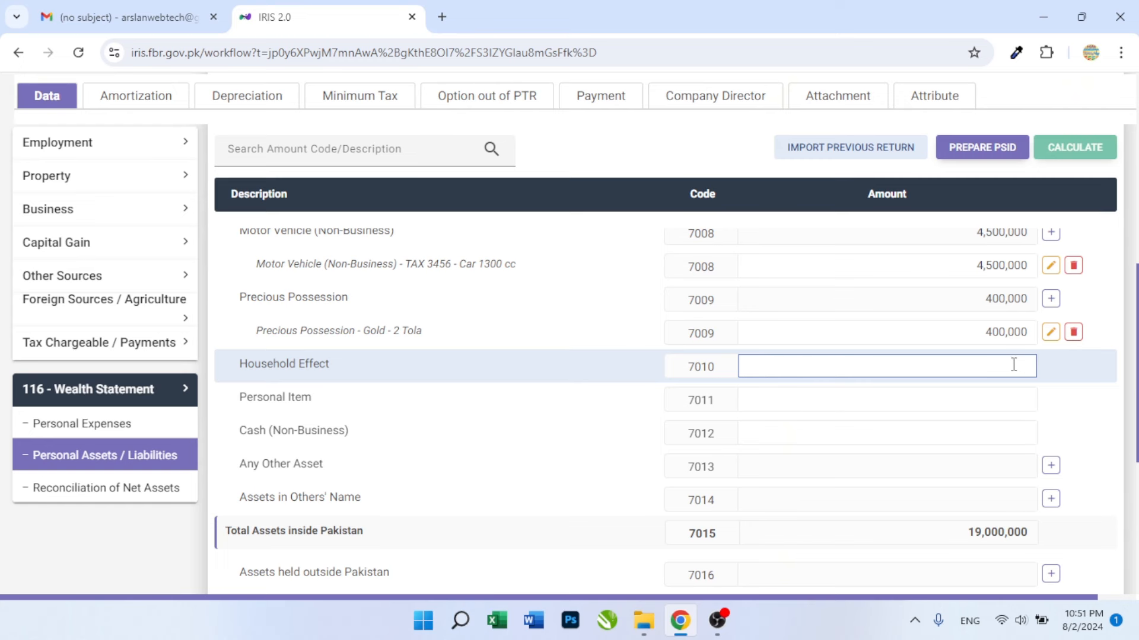
type("500,000")
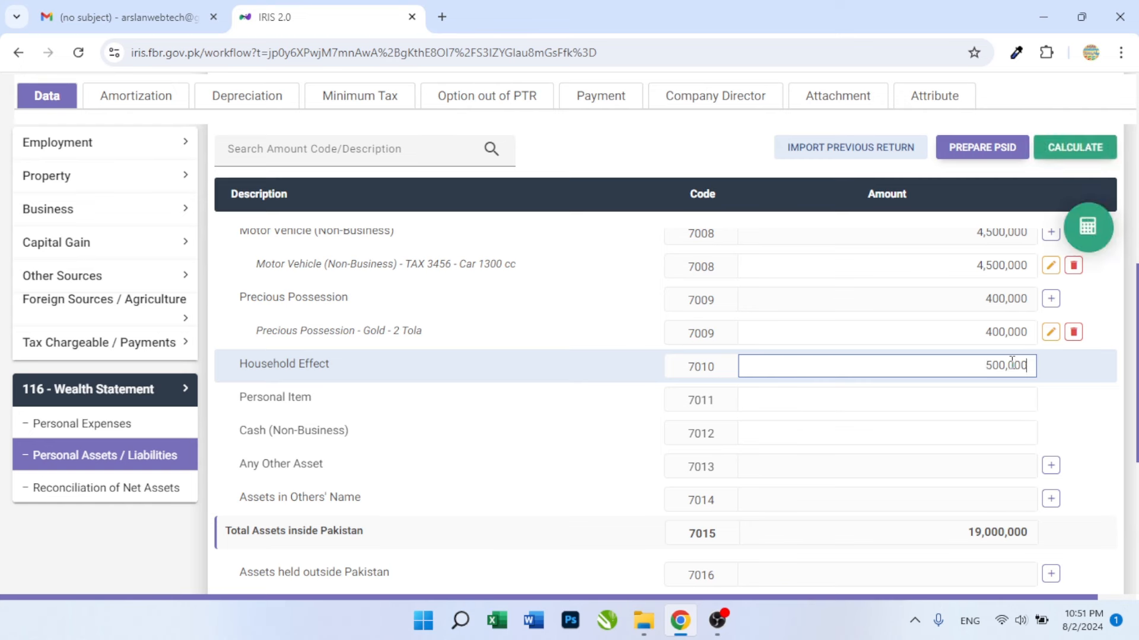
left_click(955, 403)
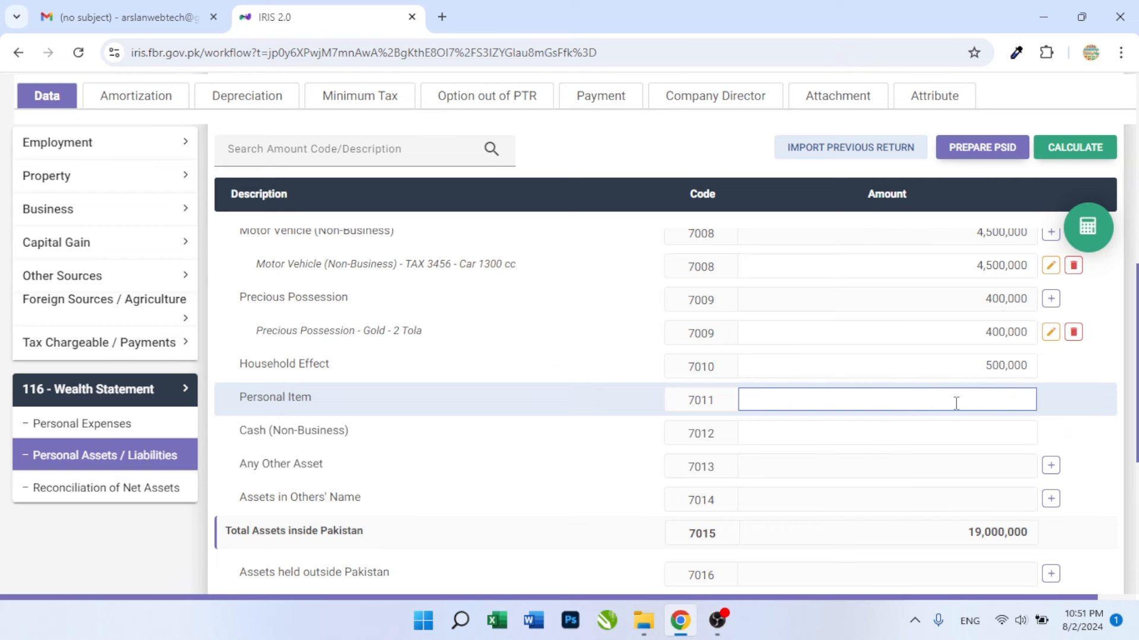
type("4000000")
left_click(970, 440)
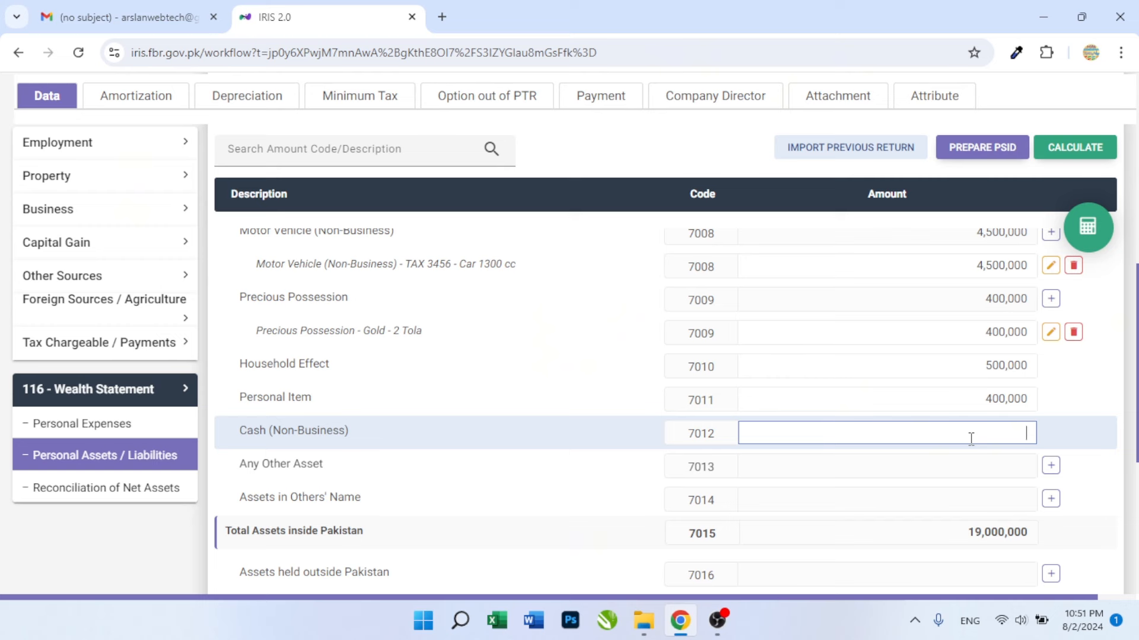
type("300,000")
left_click(1084, 236)
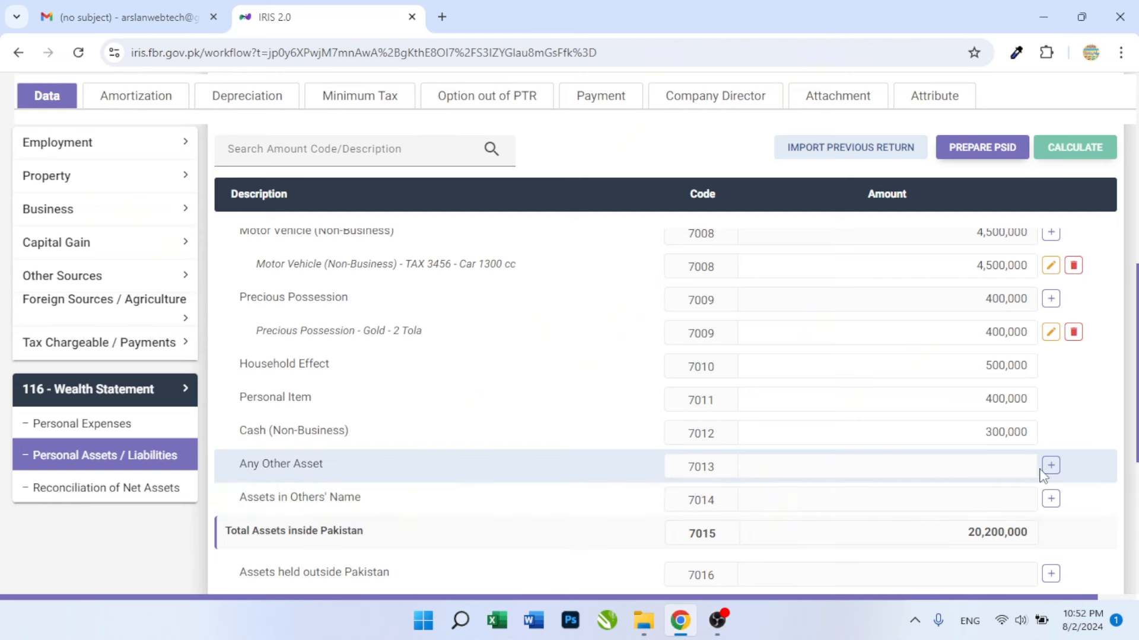
Review the entered personal assets together with the total assets, total liabilities and current-year net assets.
scroll(860, 424, "up", 1)
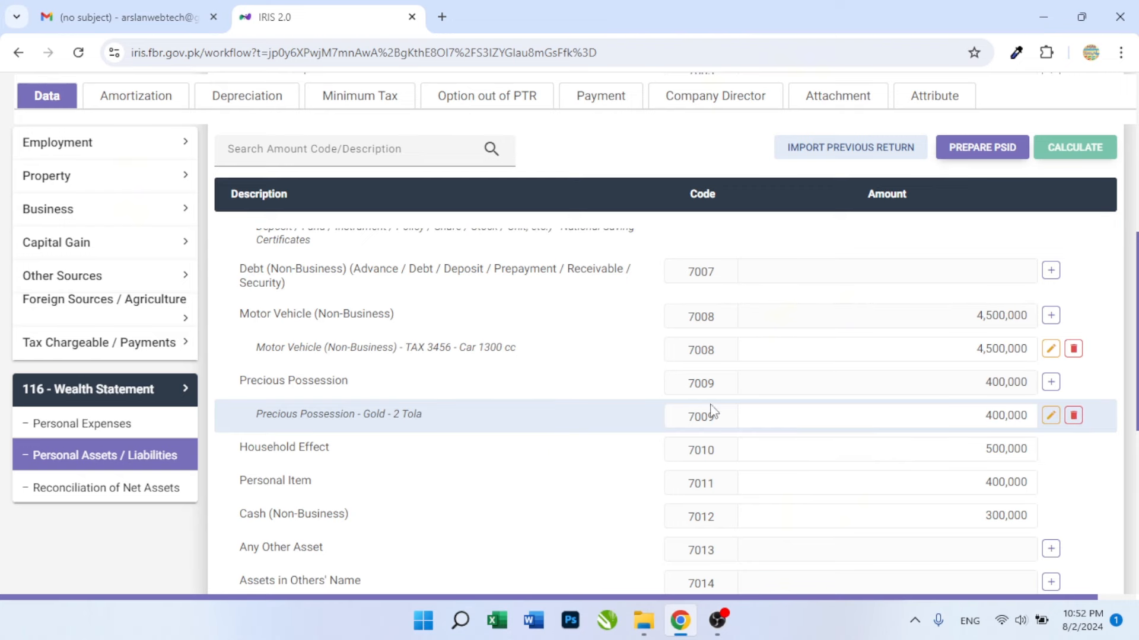
scroll(715, 413, "up", 8)
scroll(1103, 417, "down", 4)
scroll(1103, 417, "down", 10)
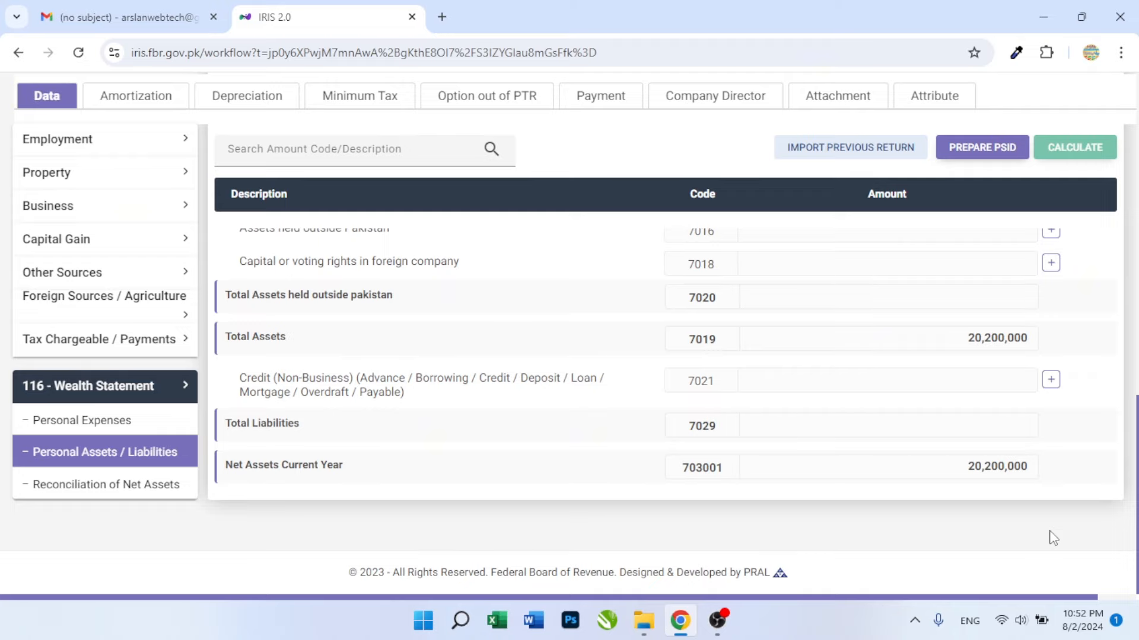
scroll(1021, 500, "up", 10)
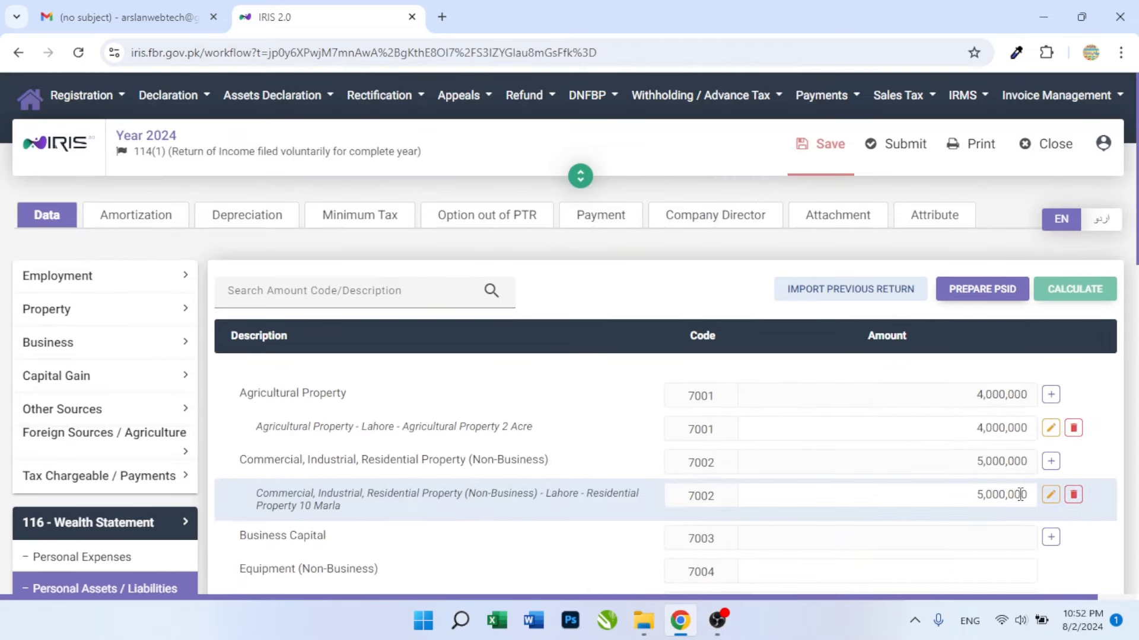
scroll(1020, 493, "down", 10)
scroll(841, 438, "down", 4)
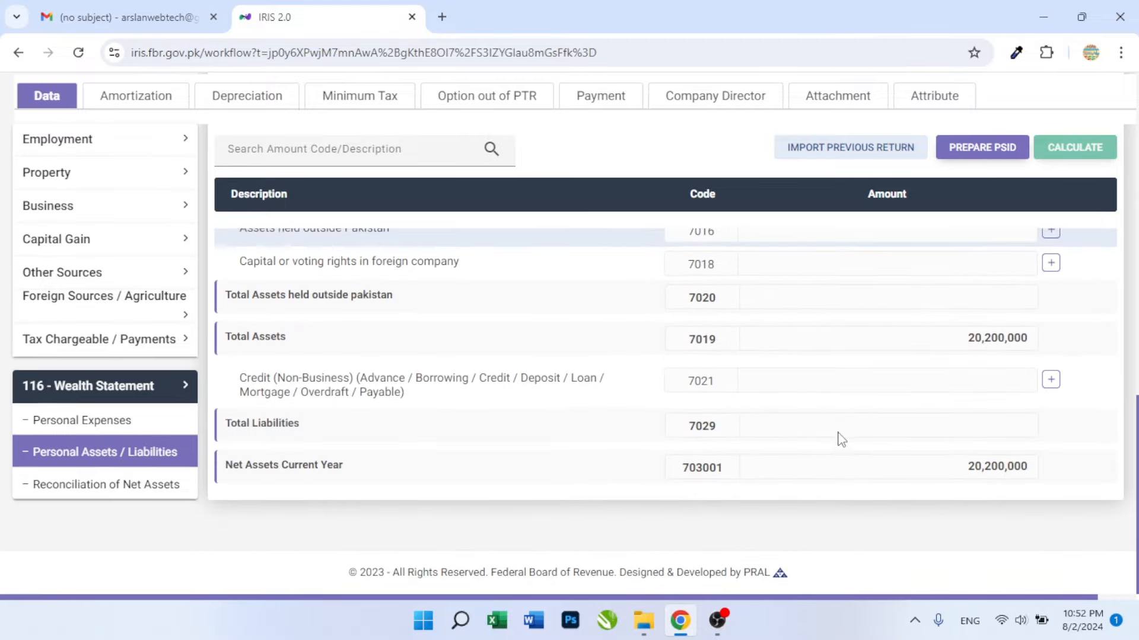
In Reconciliation of Net Assets, enter 500,000 as income subject to normal tax and 100,000 as income exempt from tax, and recalculate.
left_click(92, 494)
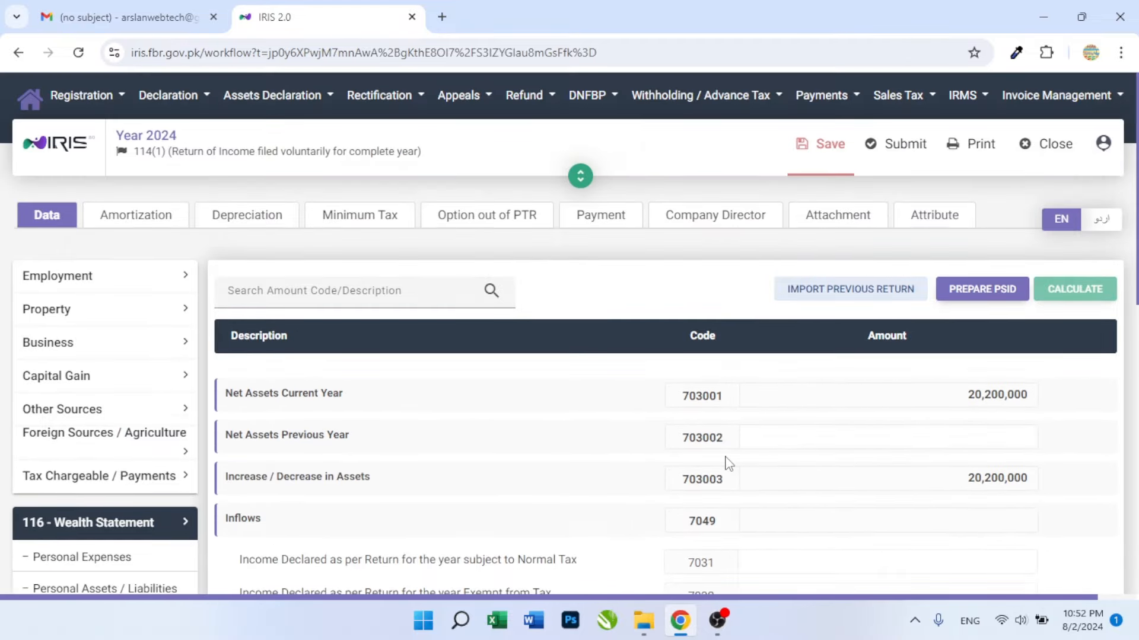
scroll(727, 462, "down", 2)
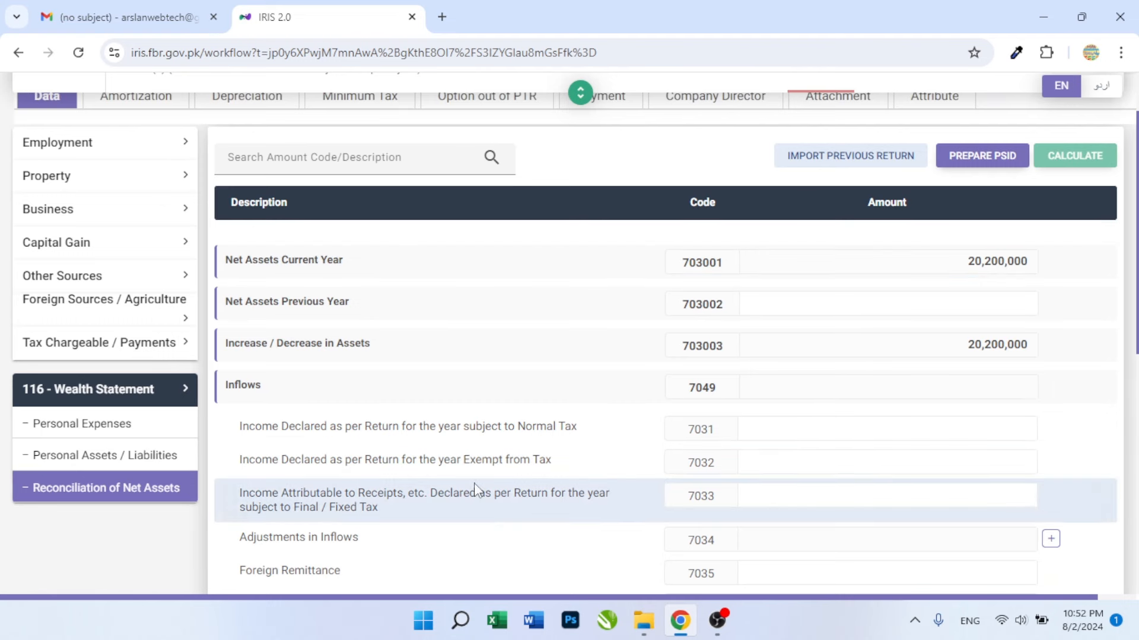
left_click(975, 430)
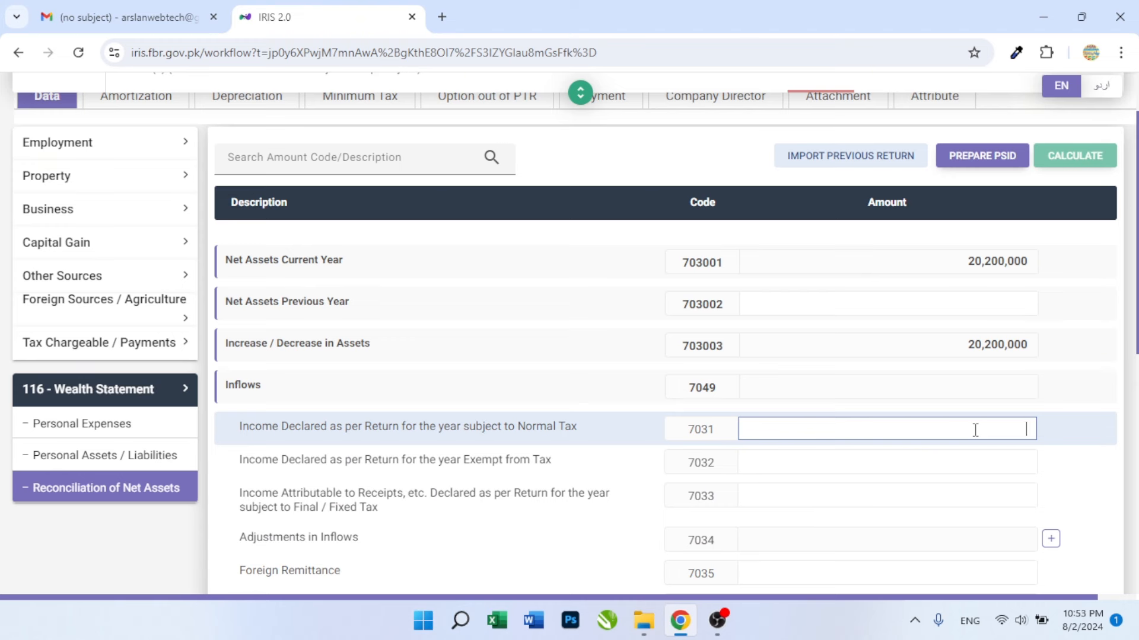
type("5")
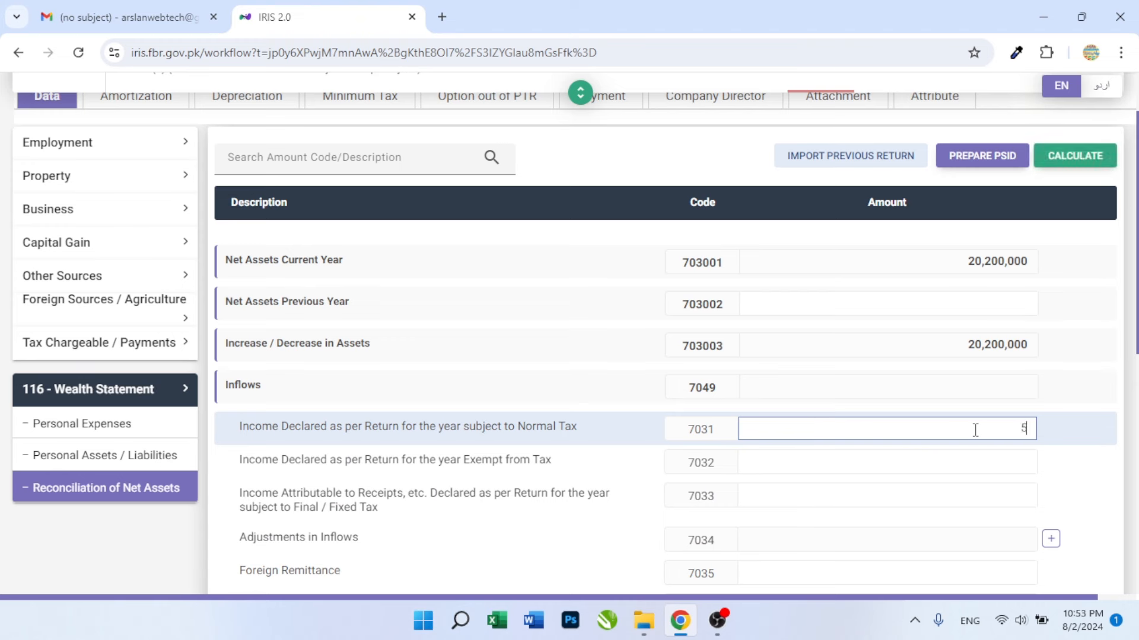
type("00,000")
left_click(993, 470)
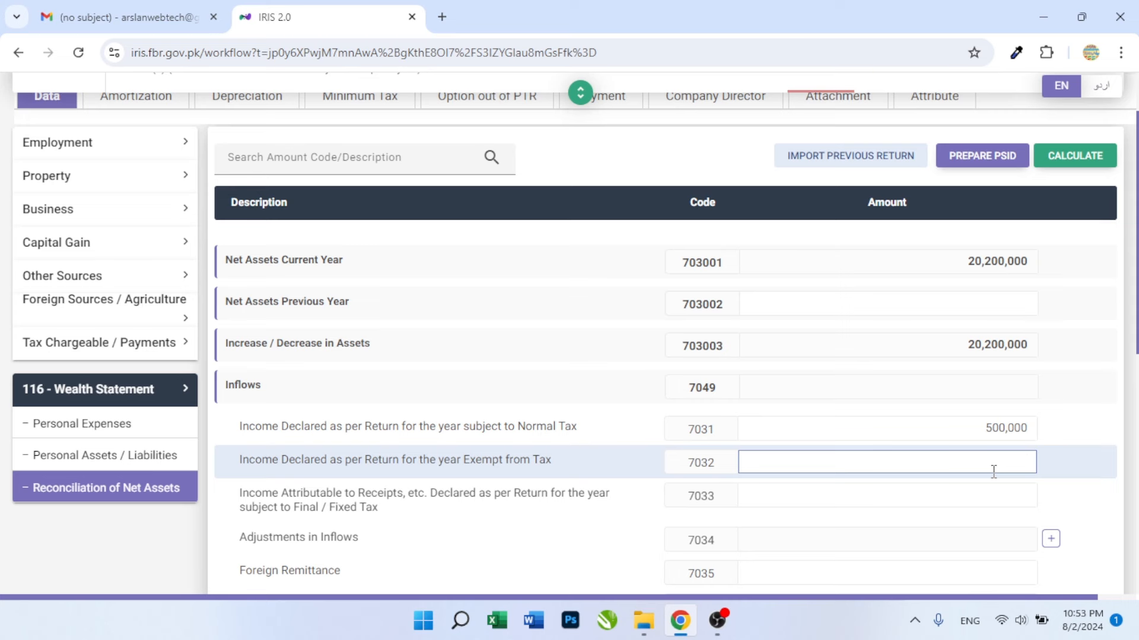
type("1000000")
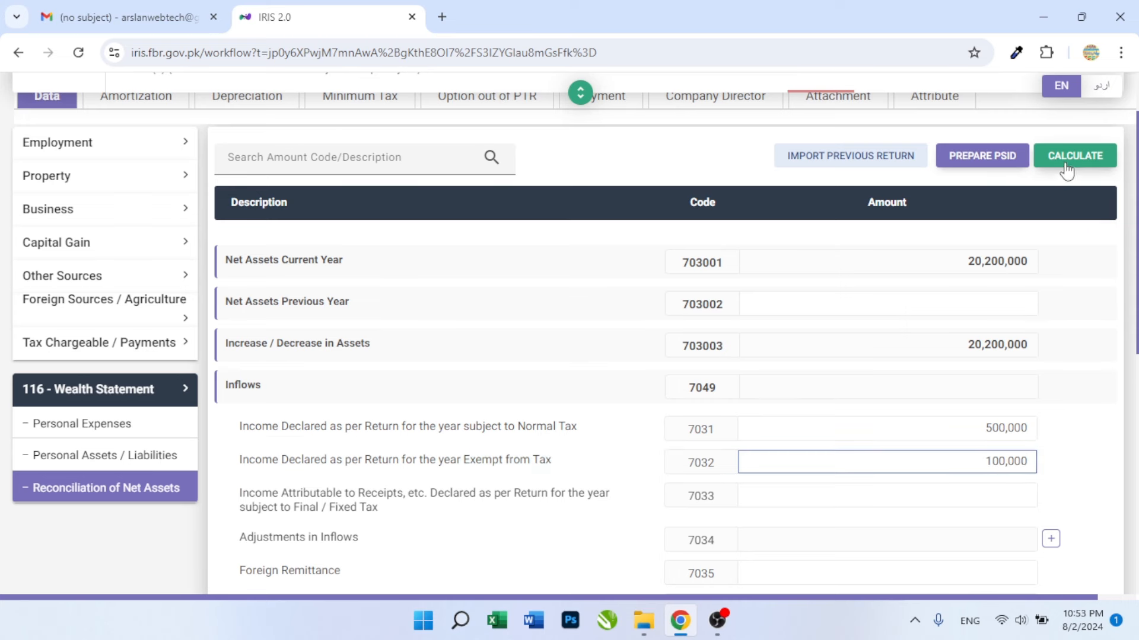
left_click(1066, 170)
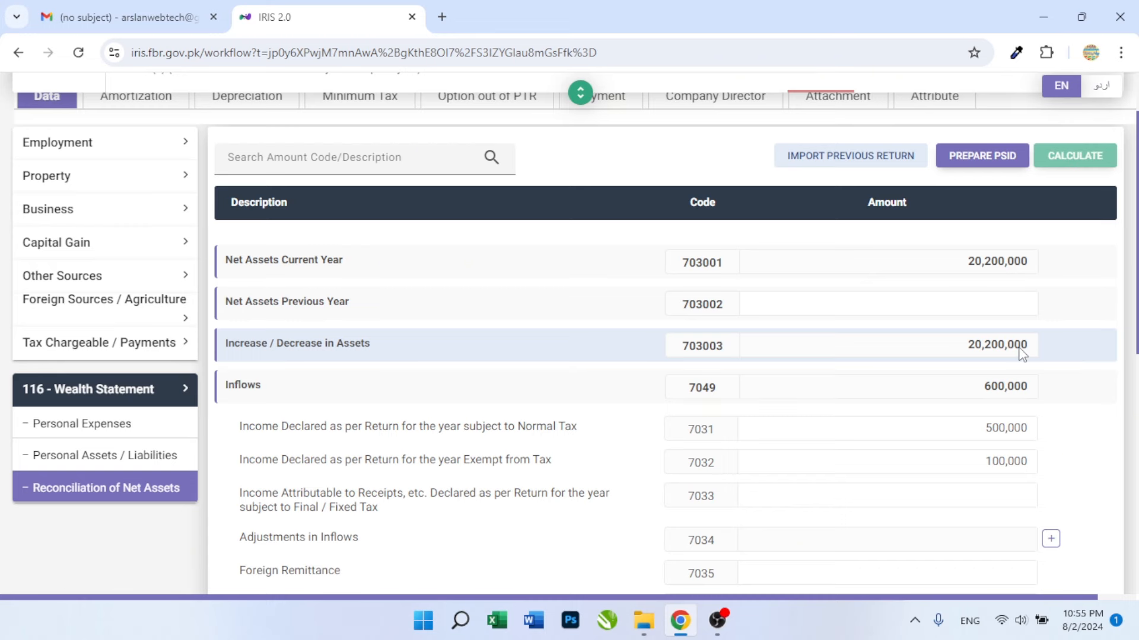
Copy the current-year net assets of 20,200,000 into Net Assets Previous Year, code 703002, and recalculate the return.
scroll(1073, 440, "down", 8)
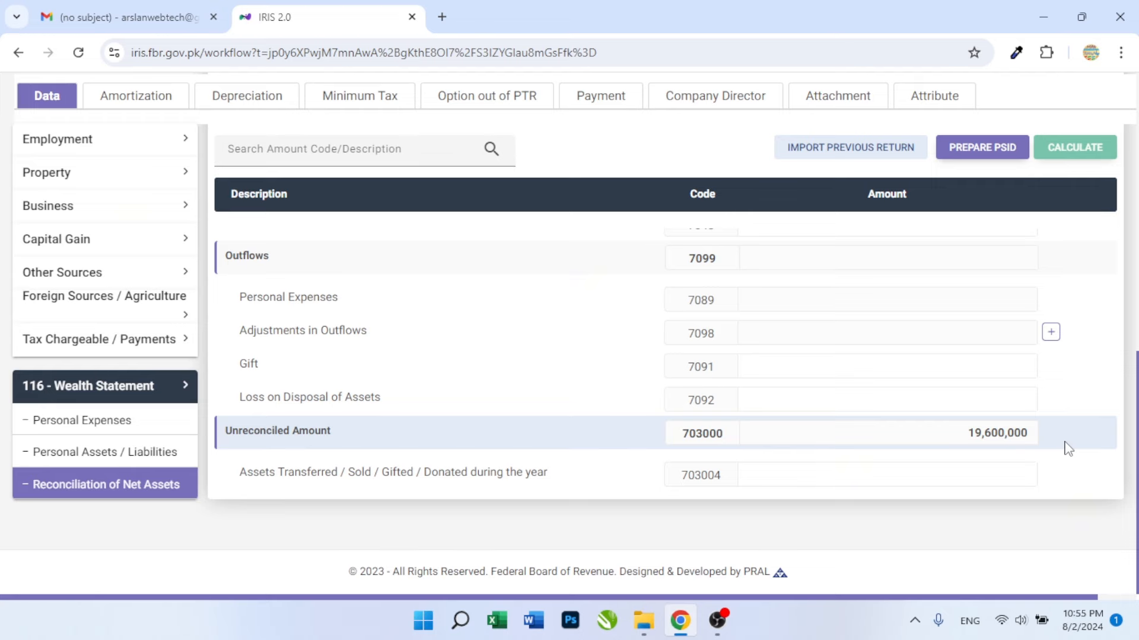
scroll(1066, 446, "up", 10)
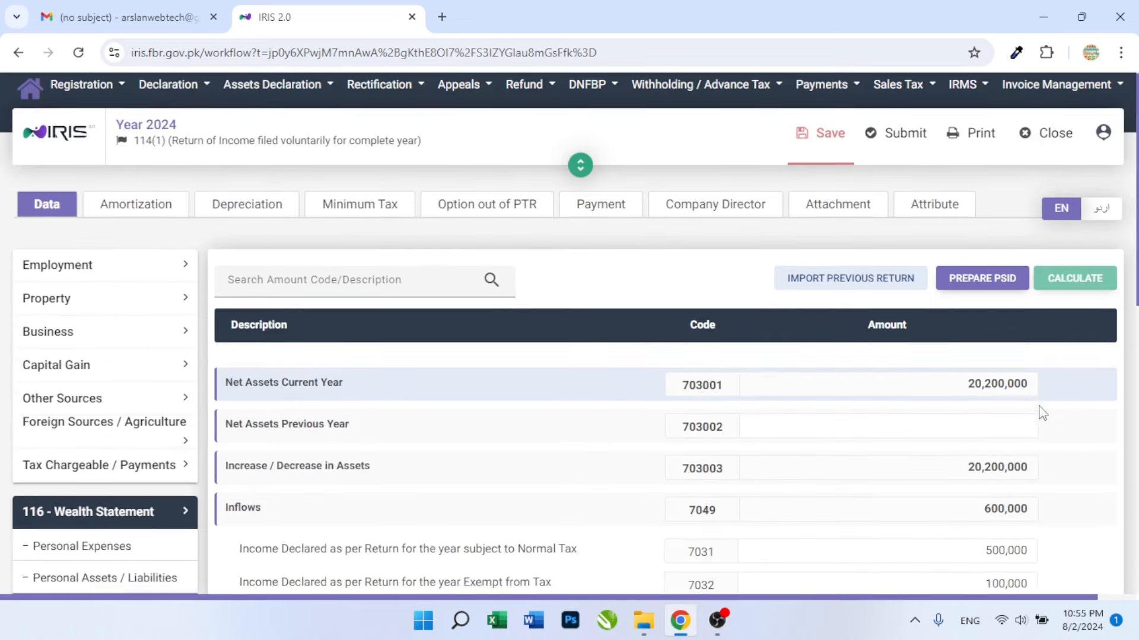
scroll(1042, 414, "down", 2)
left_click(975, 303)
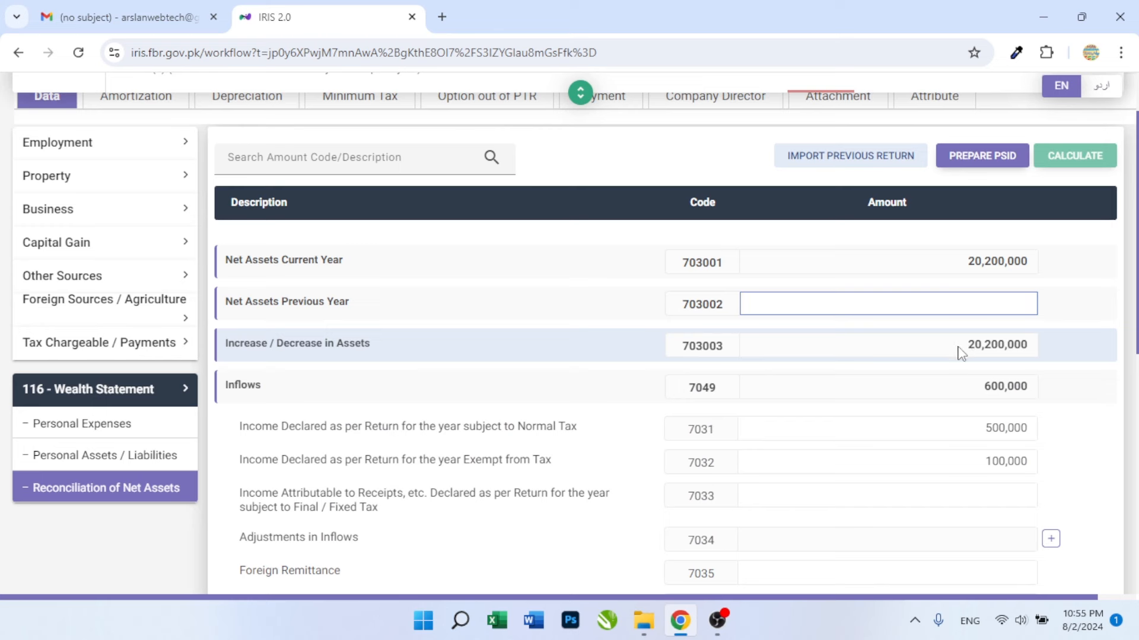
left_click_drag(965, 265, 1032, 264)
key("ctrl+c")
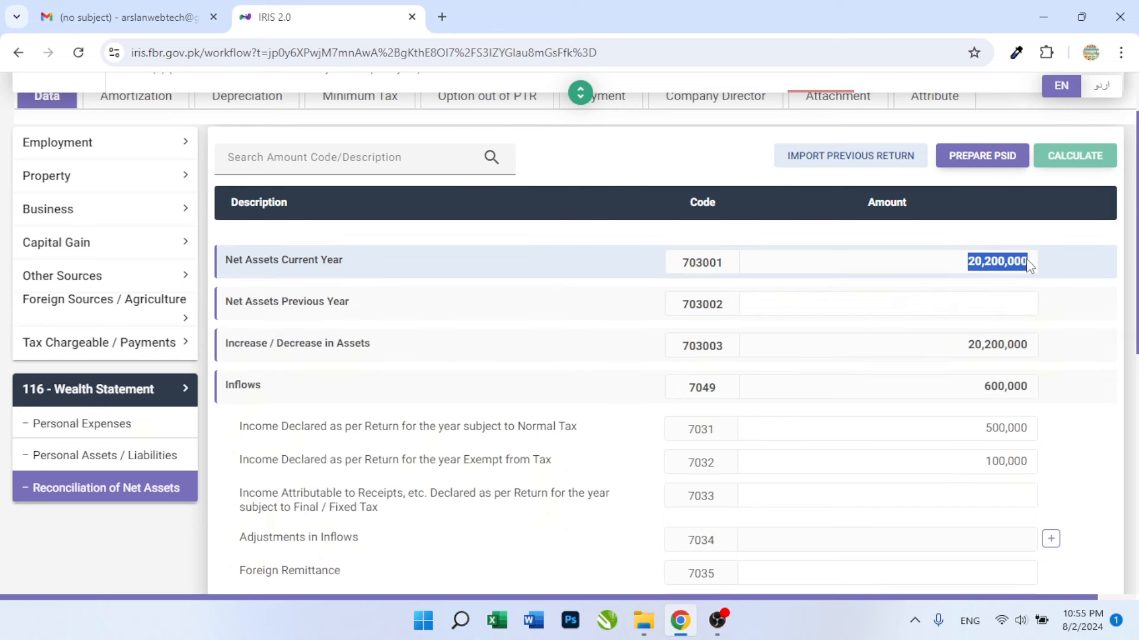
left_click(979, 311)
key("ctrl+v")
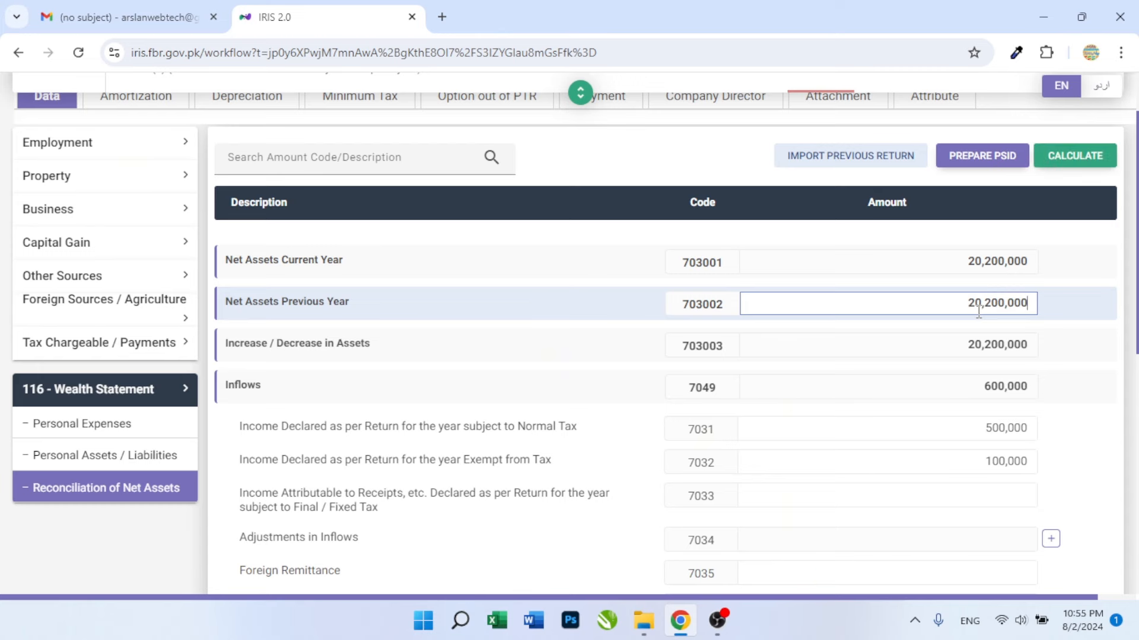
left_click(1075, 153)
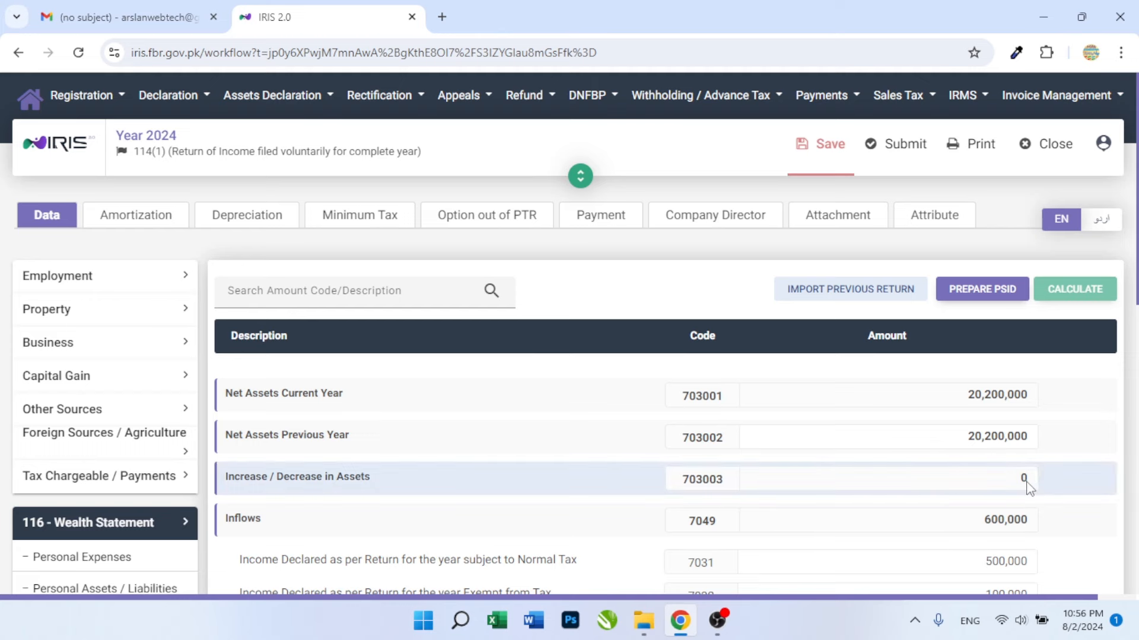
Review the net assets, inflows, outflows and Unreconciled Amount, code 703000, in Reconciliation of Net Assets.
scroll(918, 481, "down", 5)
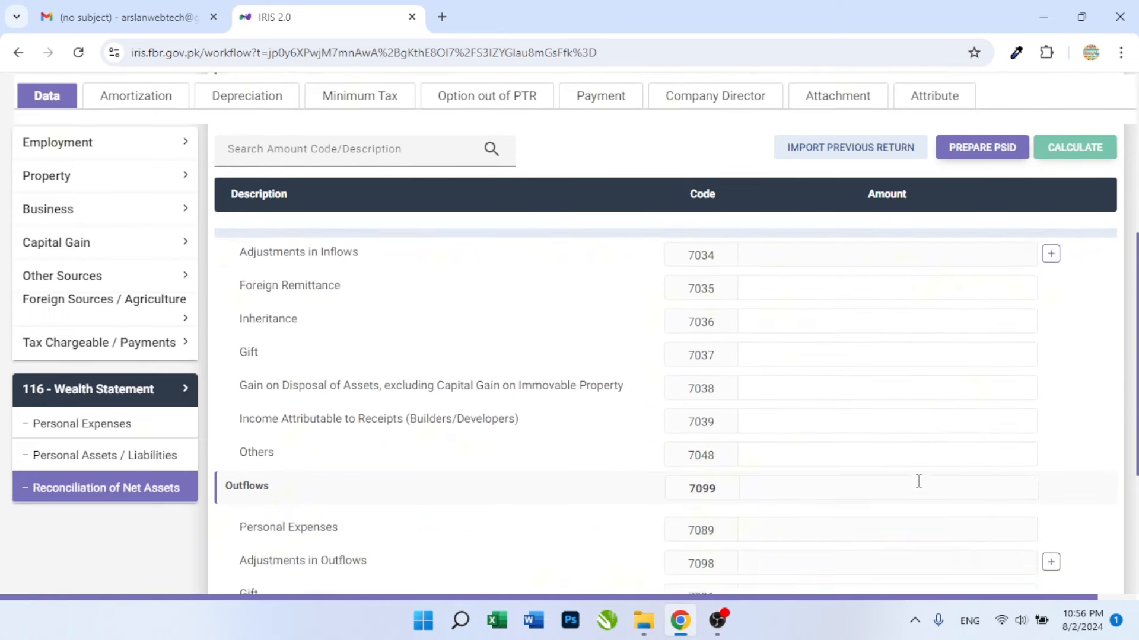
scroll(918, 480, "down", 4)
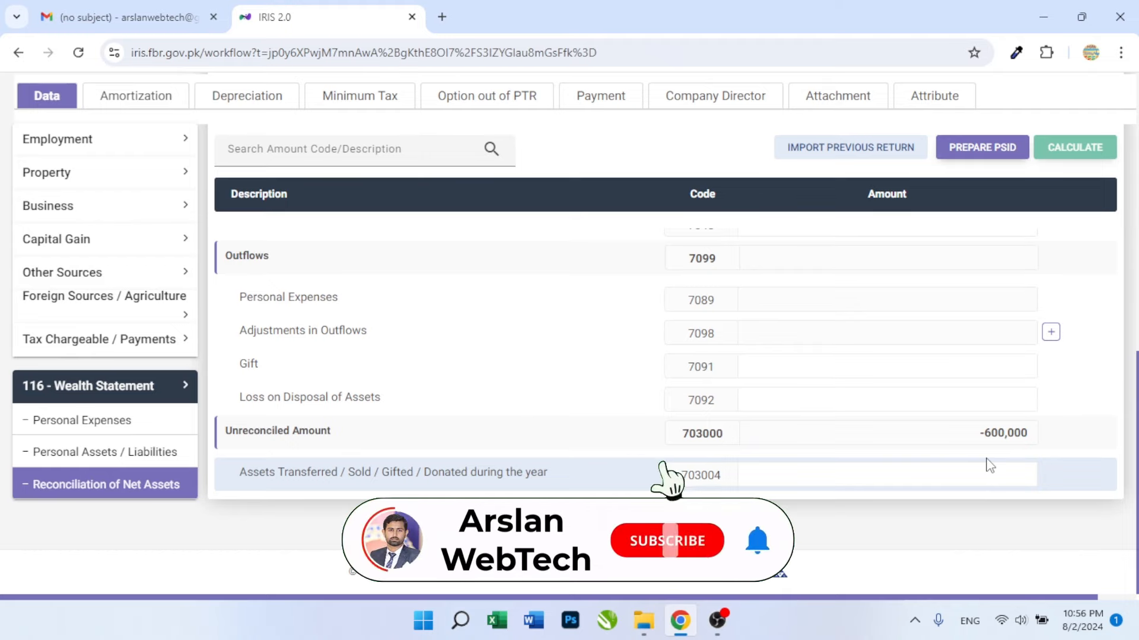
scroll(987, 465, "up", 6)
scroll(993, 427, "down", 3)
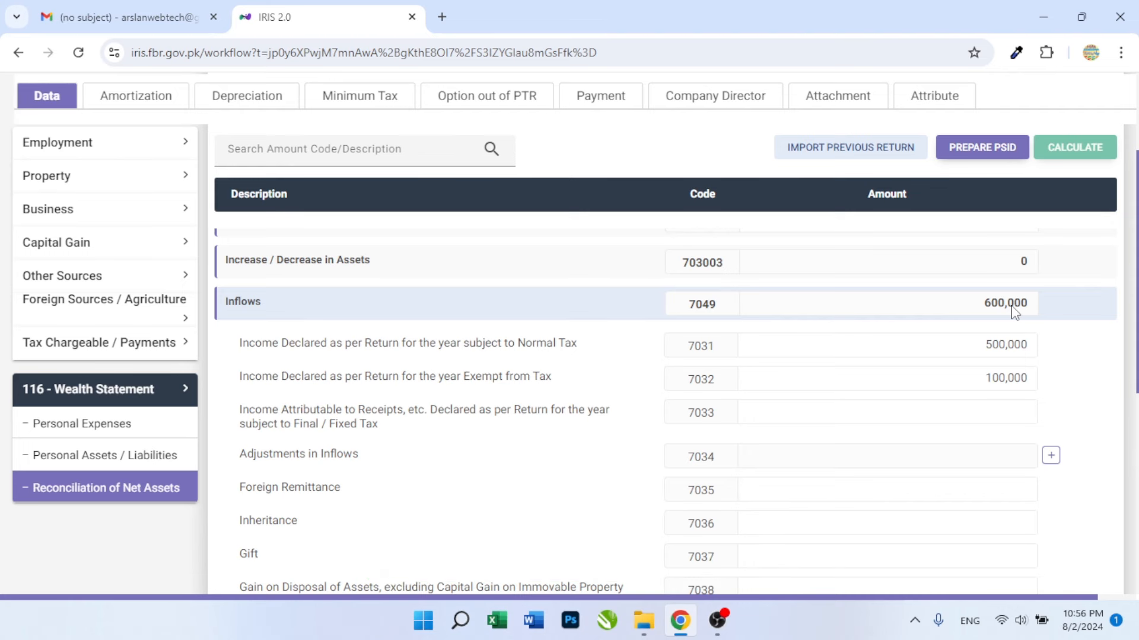
scroll(970, 332, "up", 2)
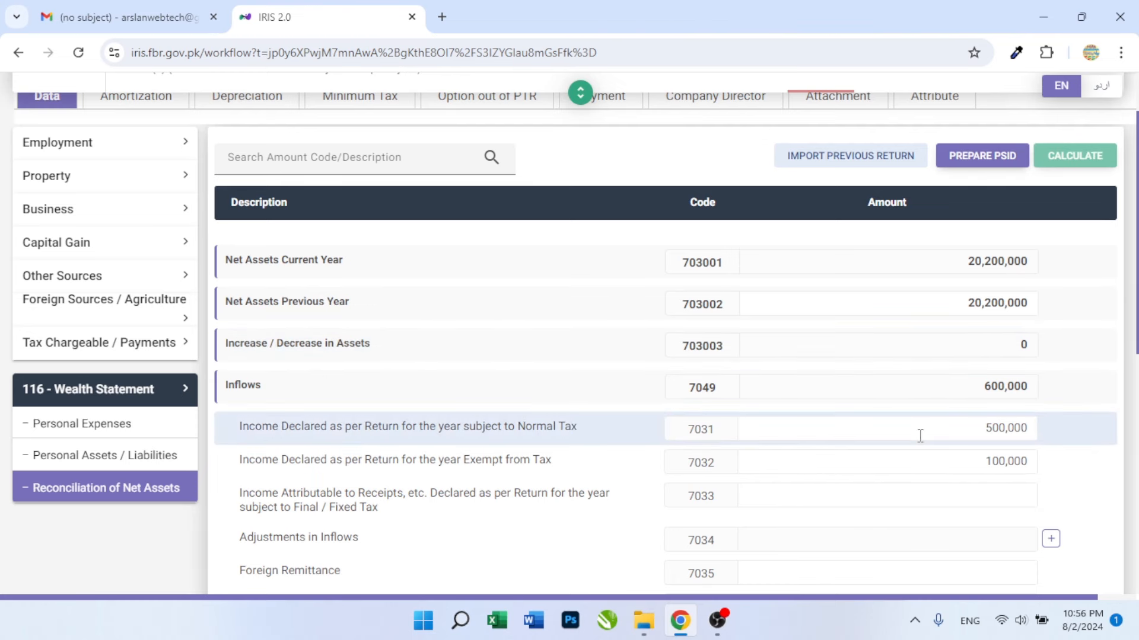
scroll(919, 434, "down", 5)
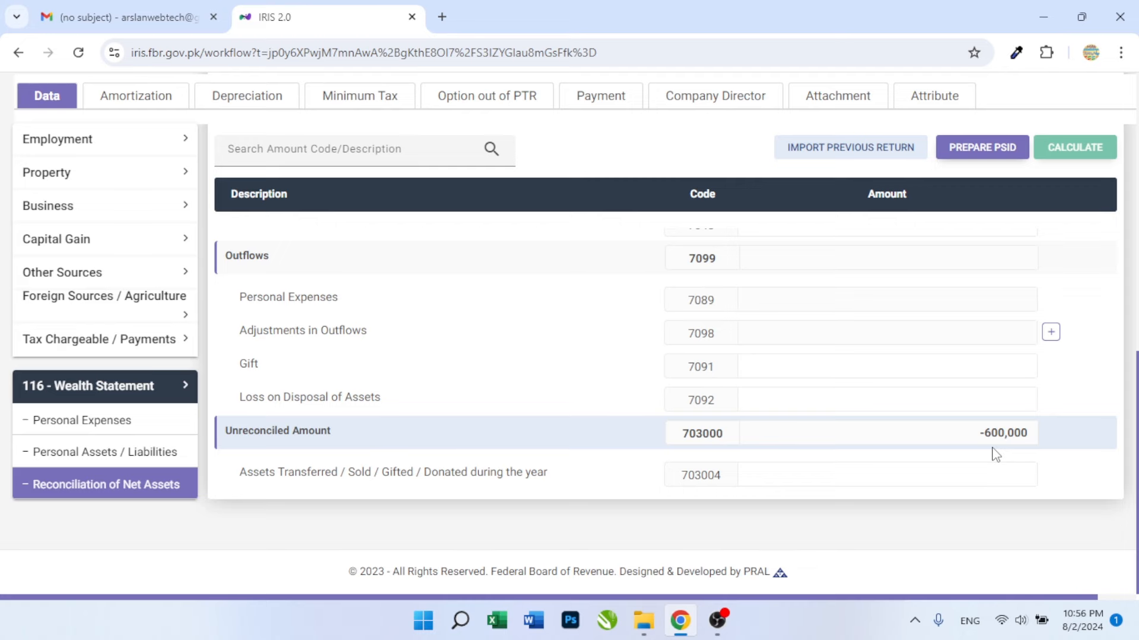
scroll(995, 455, "up", 6)
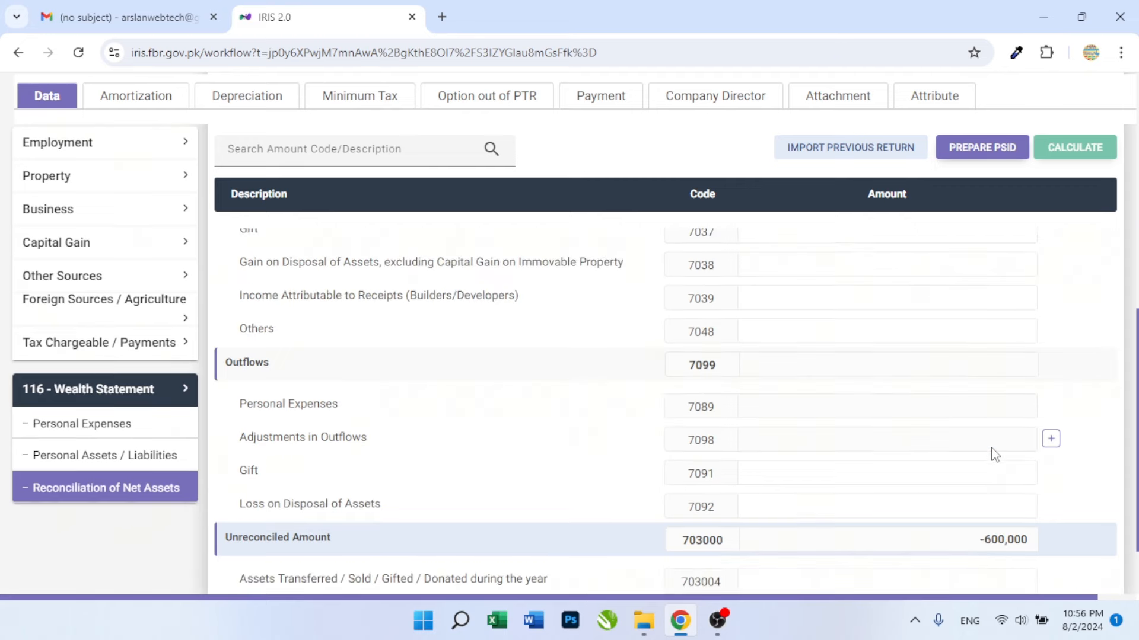
scroll(993, 448, "up", 3)
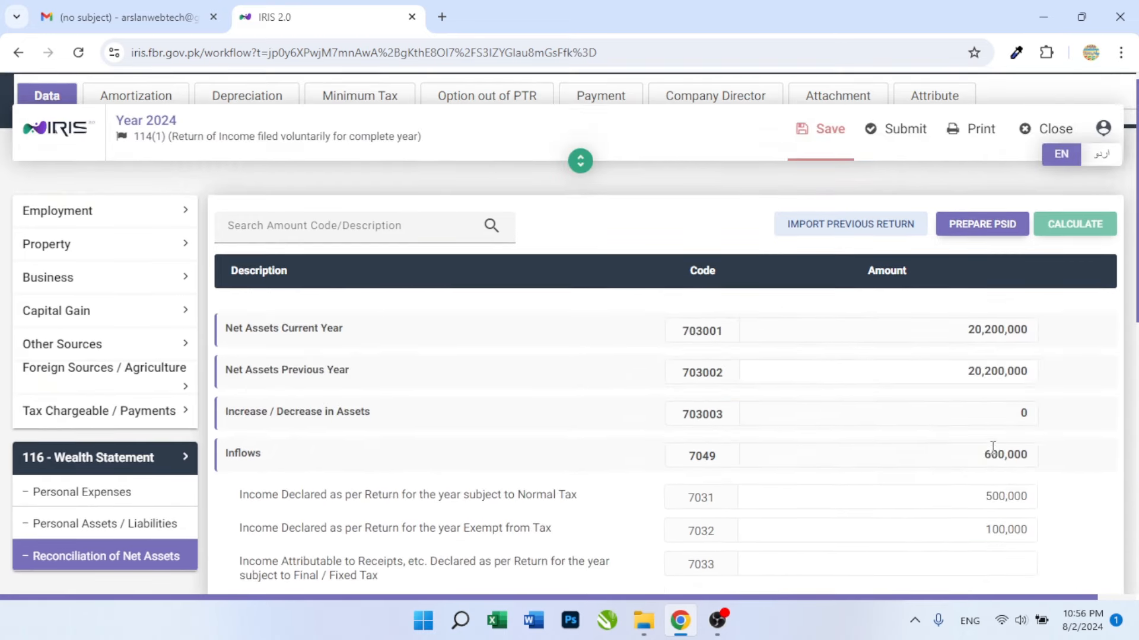
Set Net Assets Previous Year, code 703002, to 20,000,000, recalculate the return and check the Unreconciled Amount.
scroll(955, 451, "down", 1)
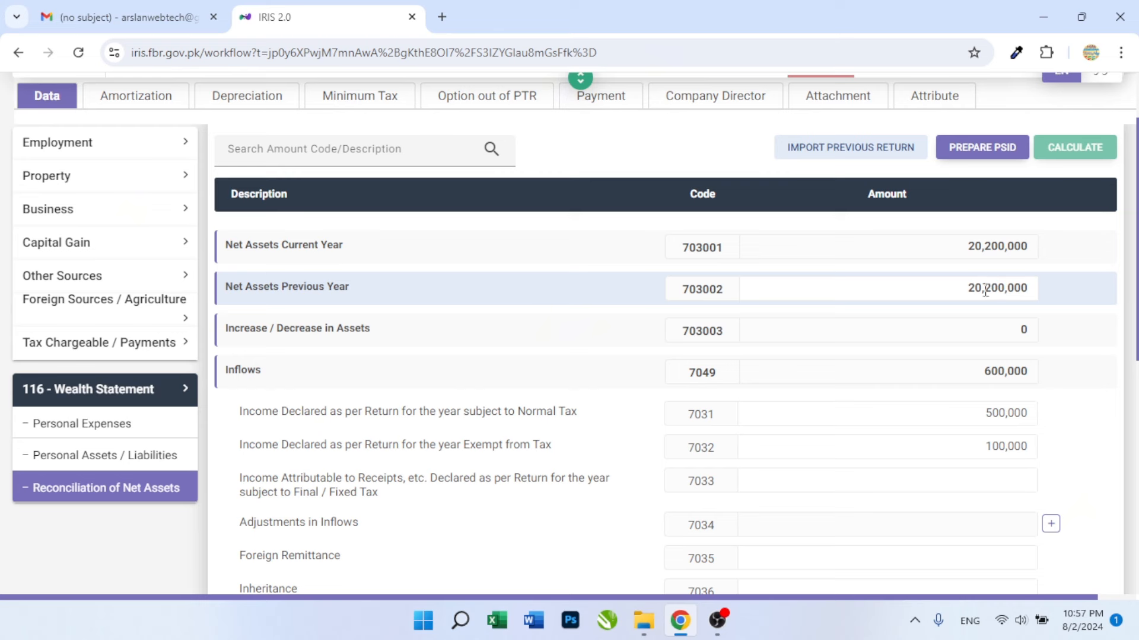
left_click_drag(984, 291, 990, 291)
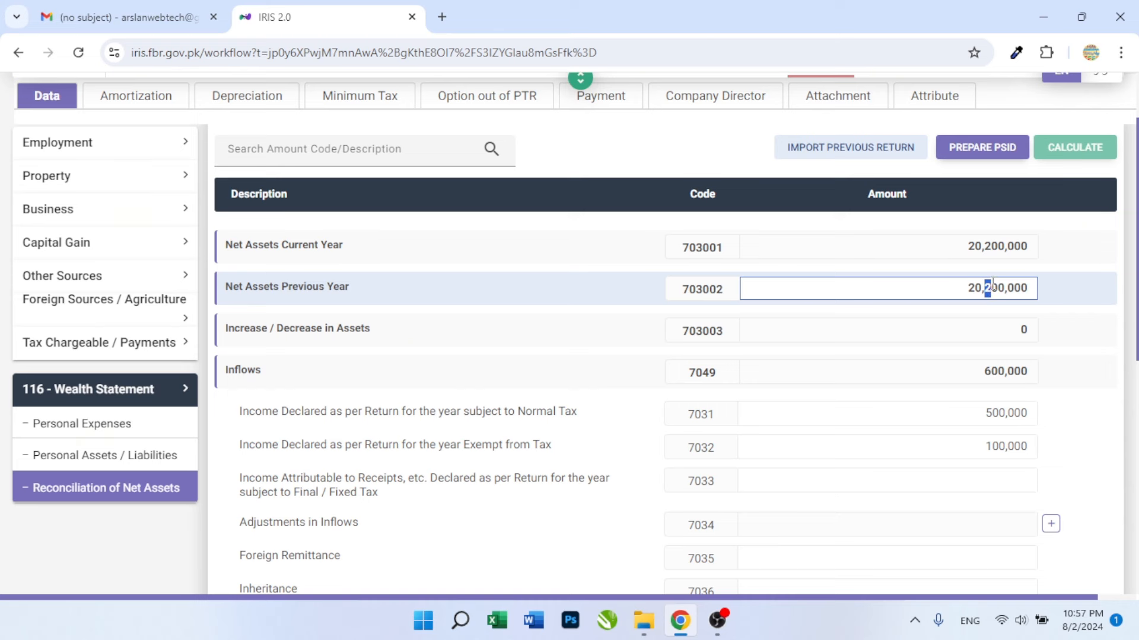
type("0")
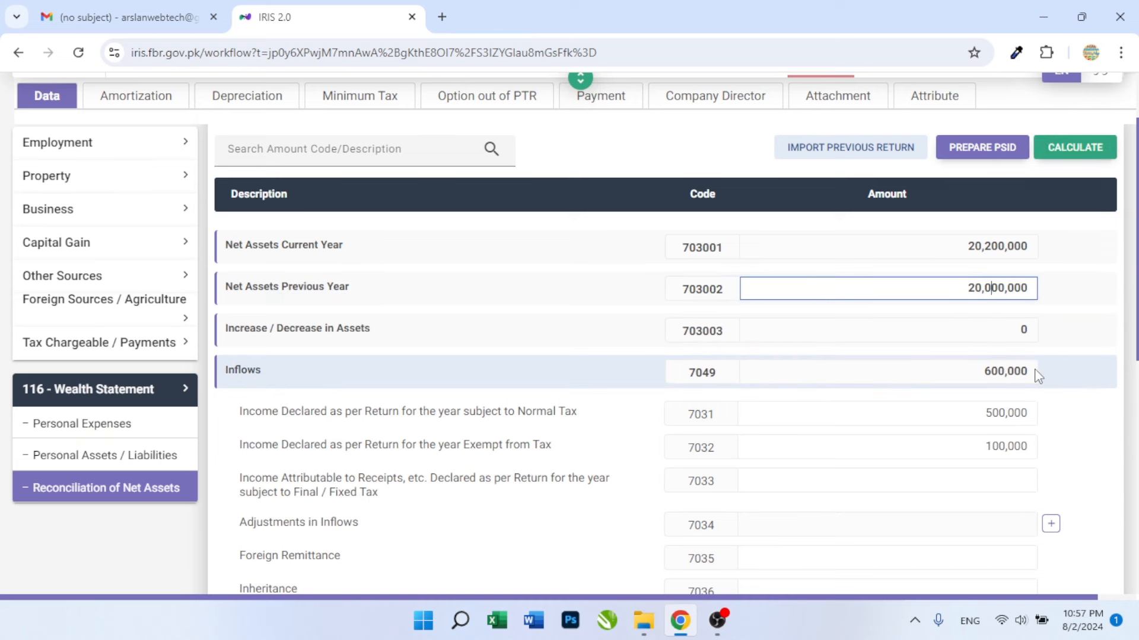
left_click(1071, 148)
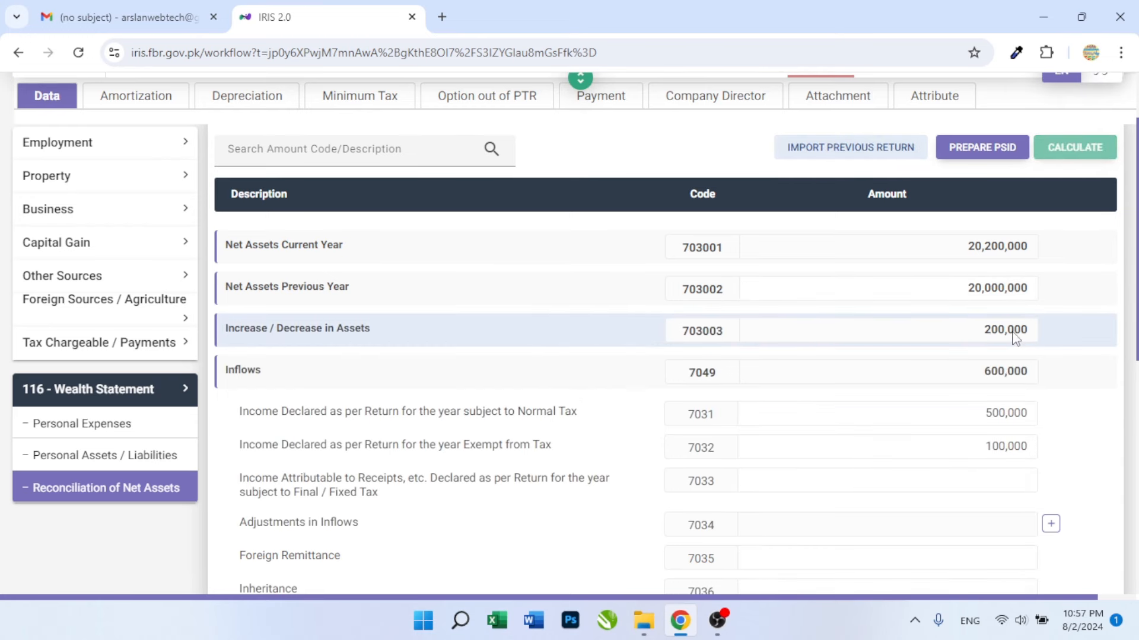
scroll(948, 415, "down", 8)
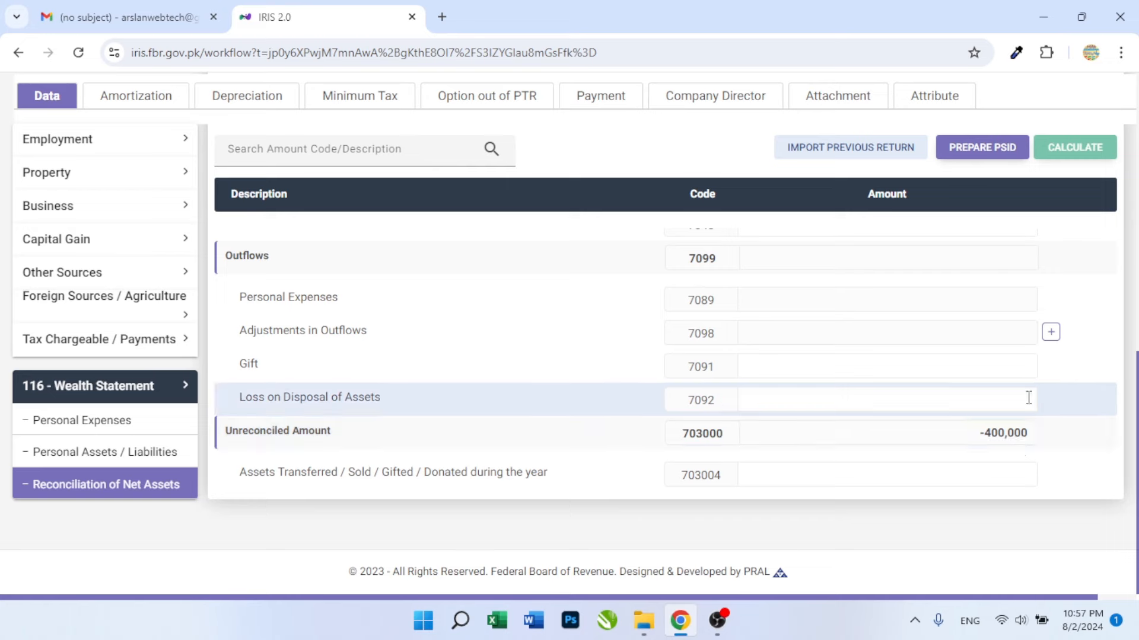
In the wealth statement's Personal Expenses, enter 10,000 for Vehicle Running / Maintenence and 5,000 for Travelling.
left_click(99, 421)
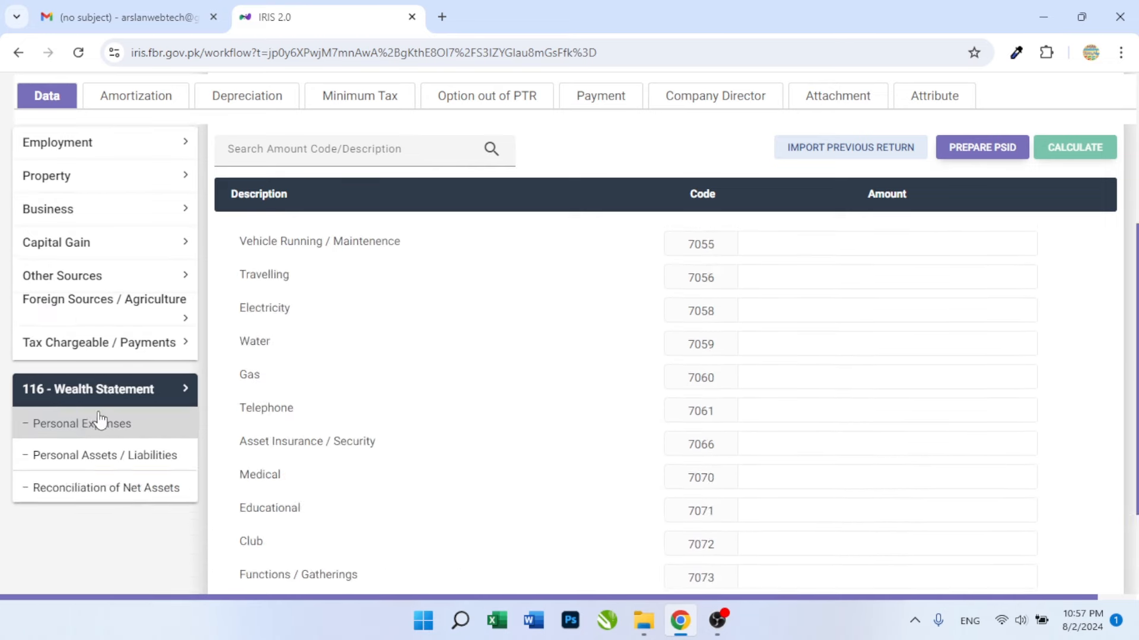
scroll(824, 377, "down", 2)
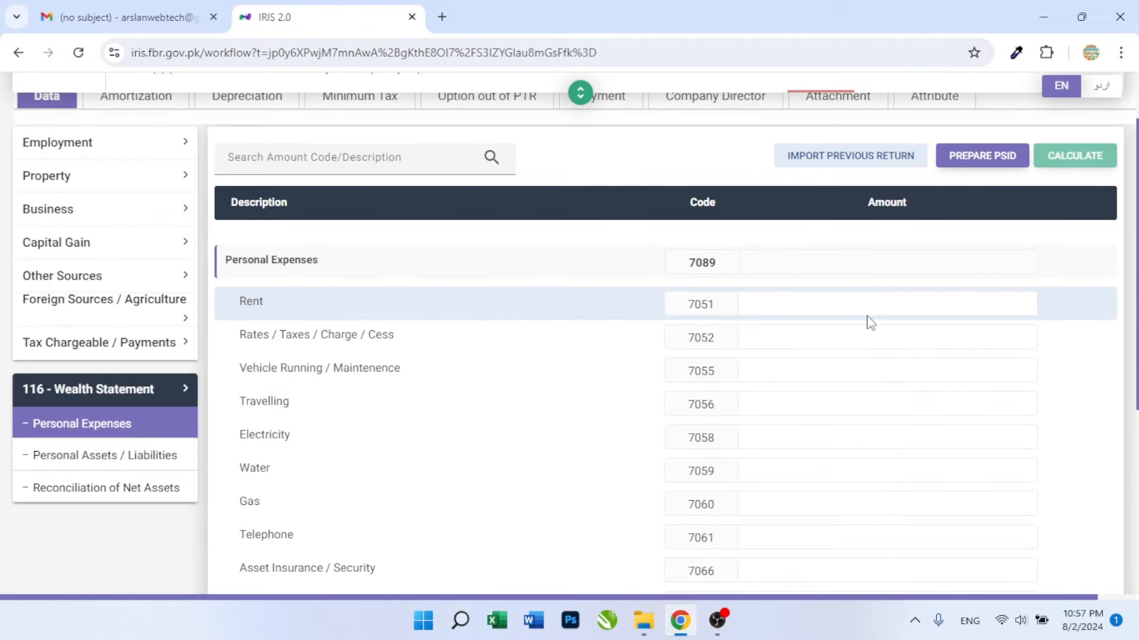
scroll(871, 323, "down", 5)
scroll(894, 444, "up", 4)
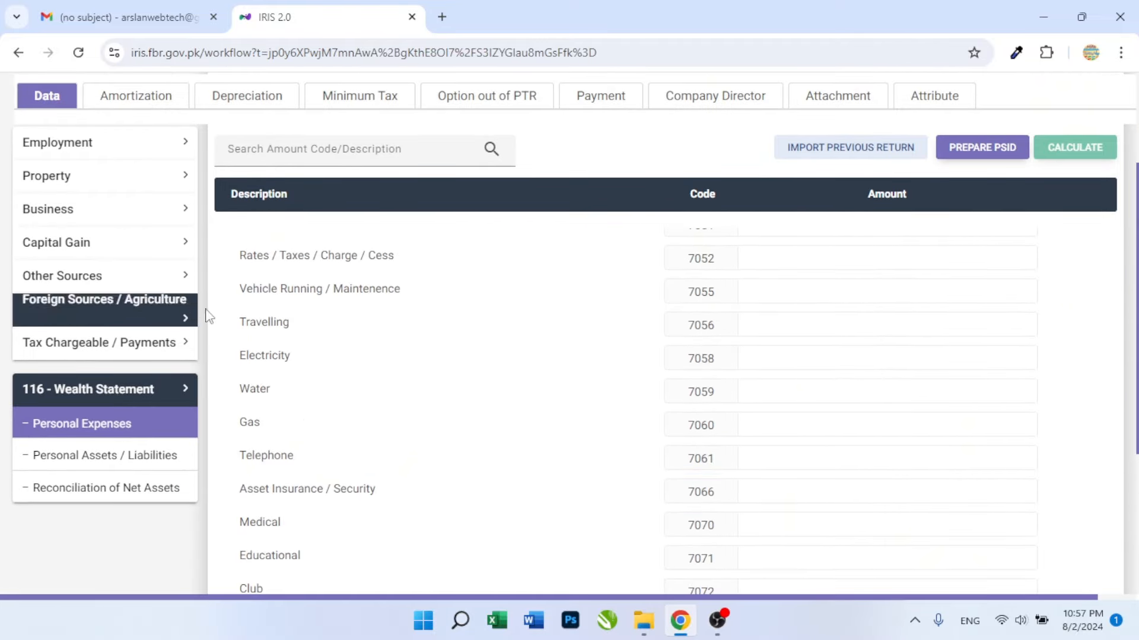
scroll(682, 399, "up", 2)
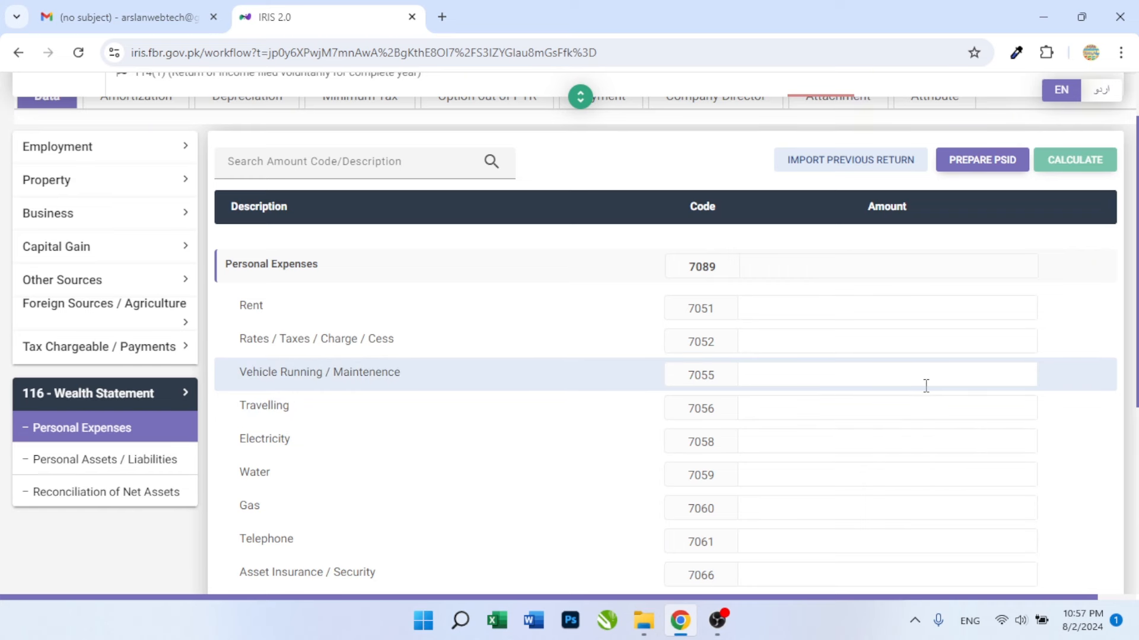
left_click(926, 386)
type("1000000")
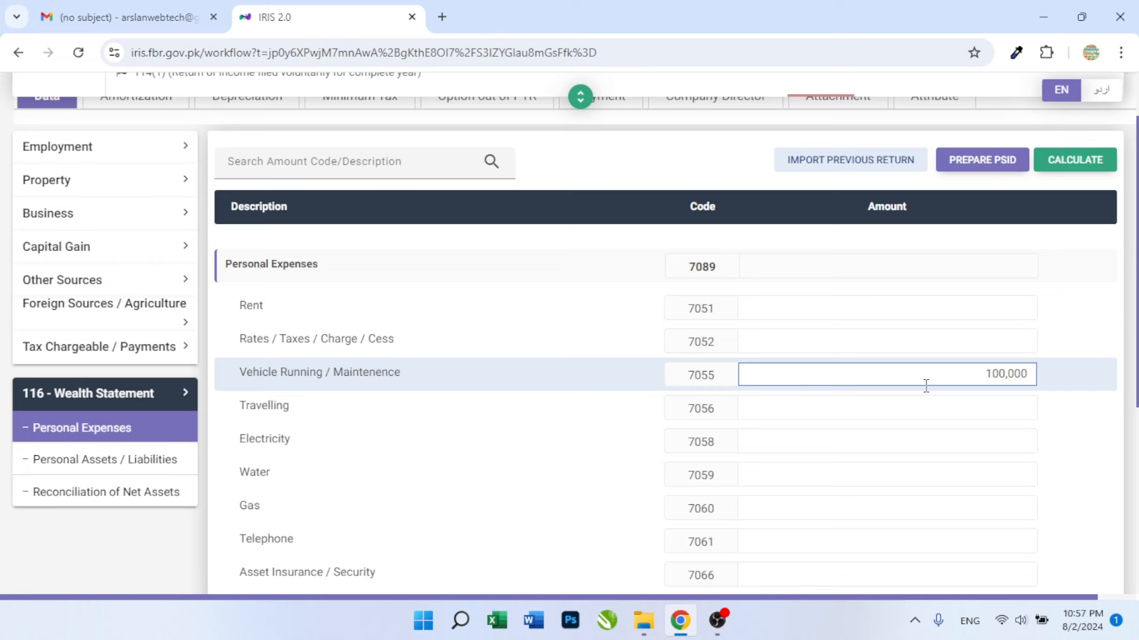
key("BackSpace")
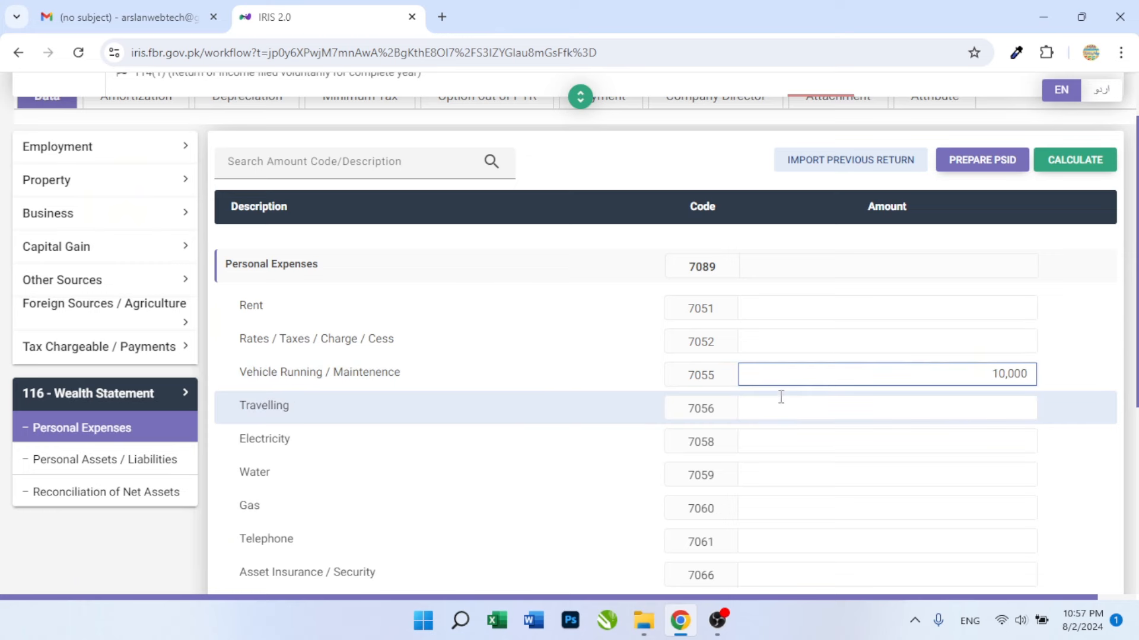
left_click(985, 413)
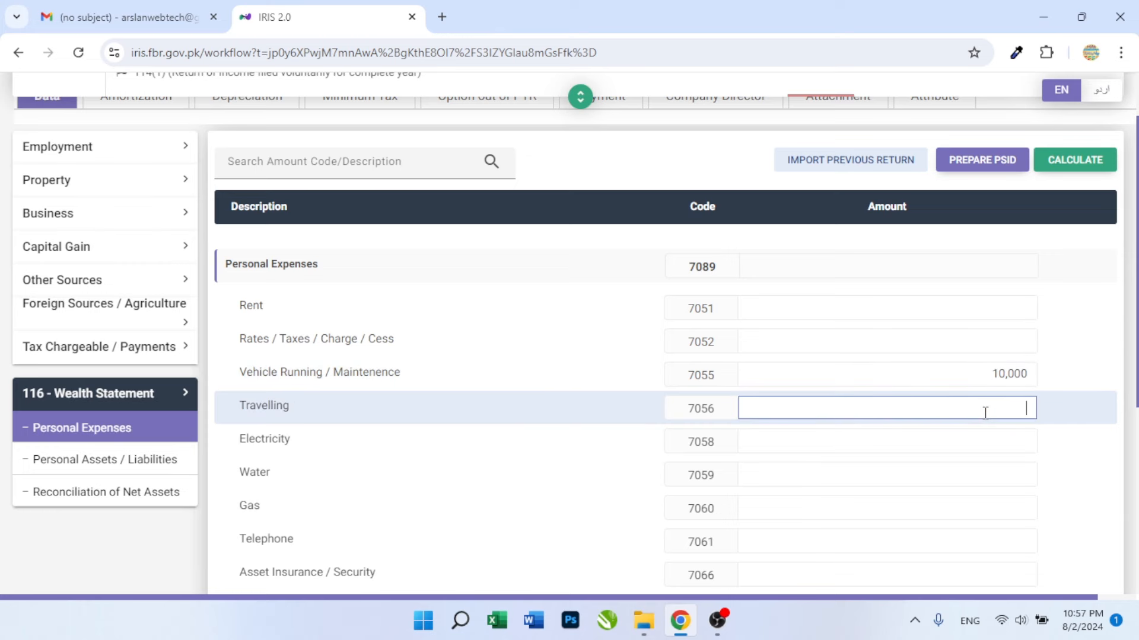
type("5000")
Enter personal expenses of 50,000 for Electricity, code 7058, and 5,000 for Telephone, code 7061.
scroll(980, 391, "down", 1)
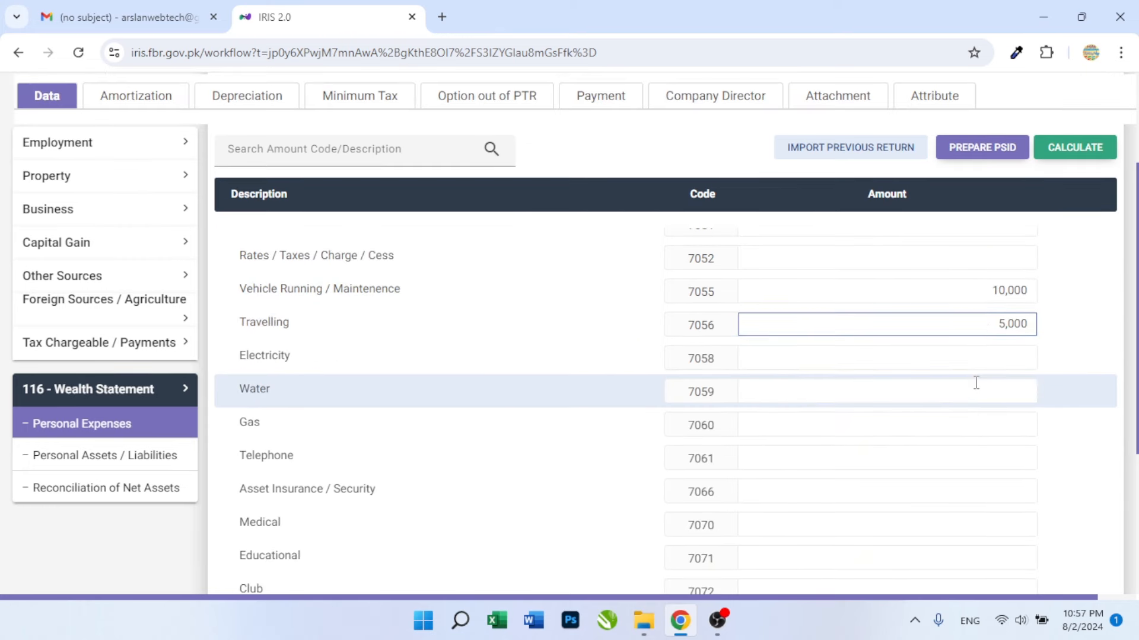
left_click(990, 360)
type("50,0")
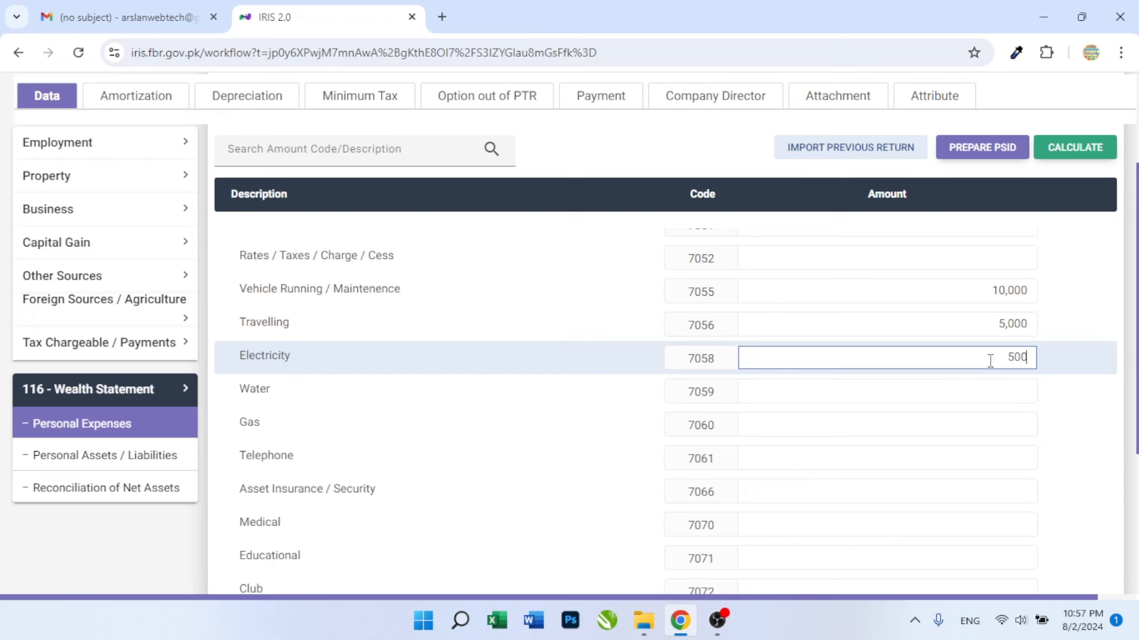
type("00")
scroll(990, 360, "down", 1)
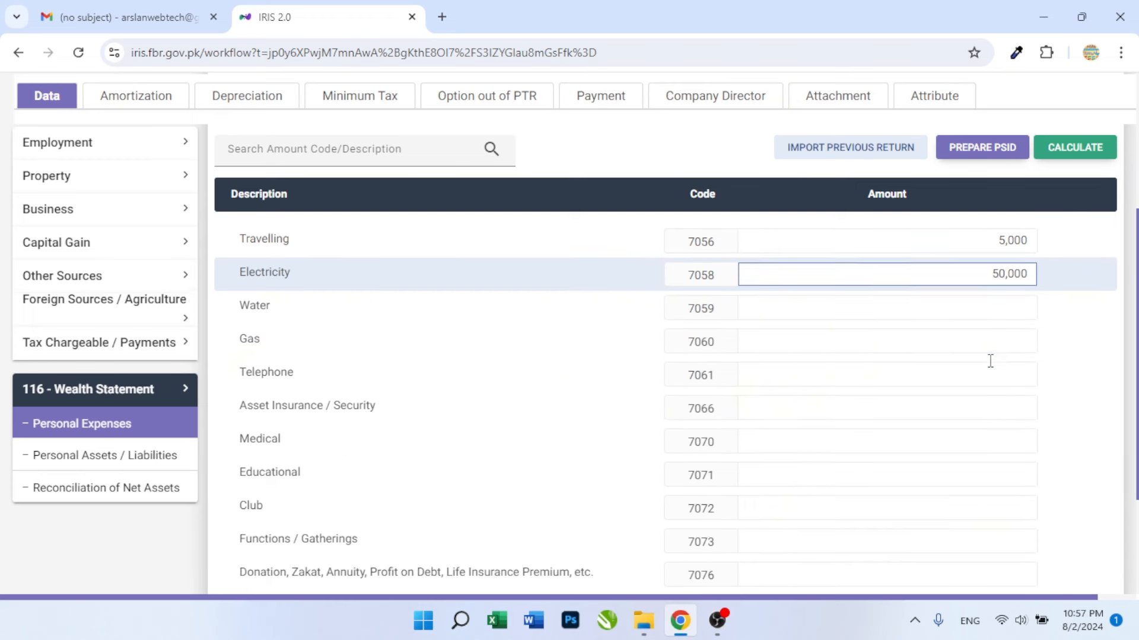
left_click(983, 375)
scroll(983, 374, "down", 1)
type("5000")
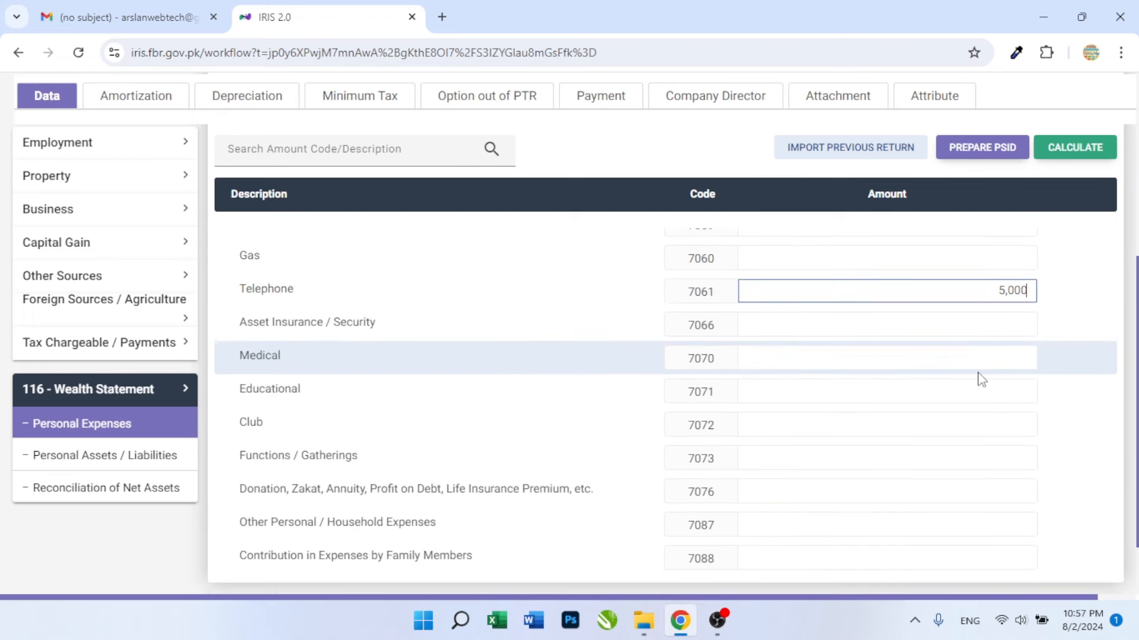
Enter 56,000 for Medical and 50,000 for Functions / Gatherings in the personal expenses, and recalculate the return.
left_click(974, 362)
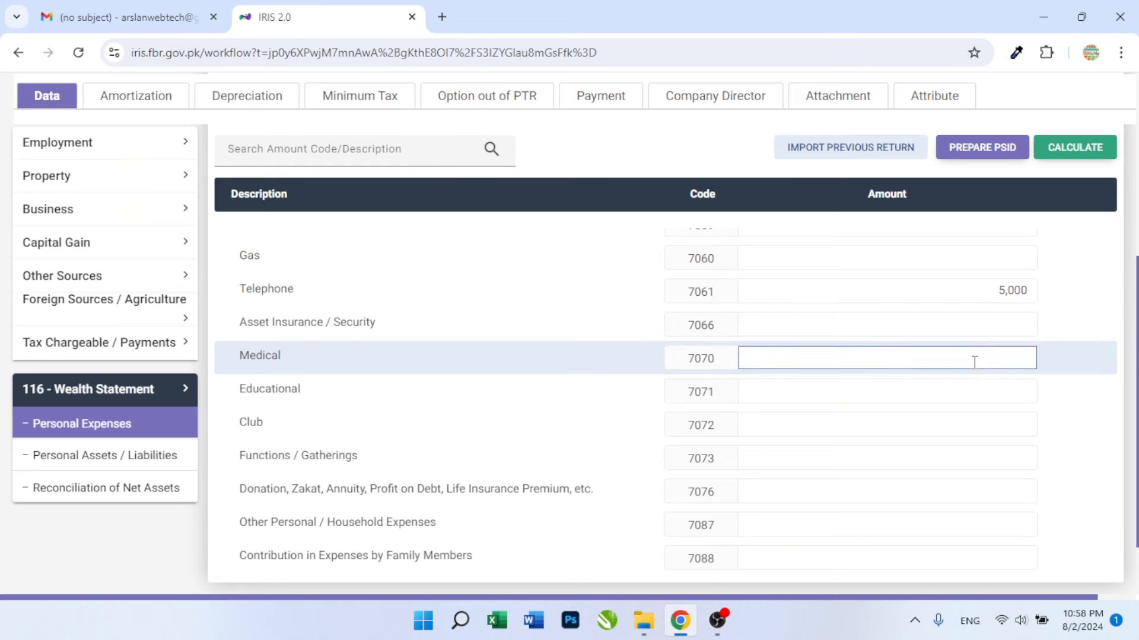
type("56000")
scroll(949, 363, "down", 1)
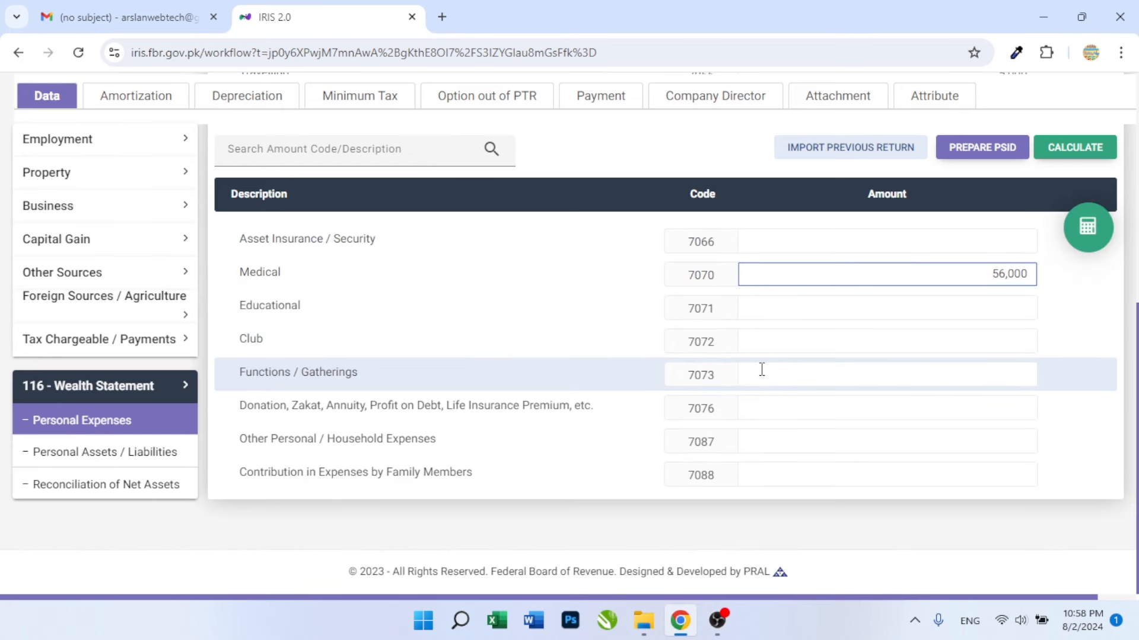
left_click(932, 382)
type("500000")
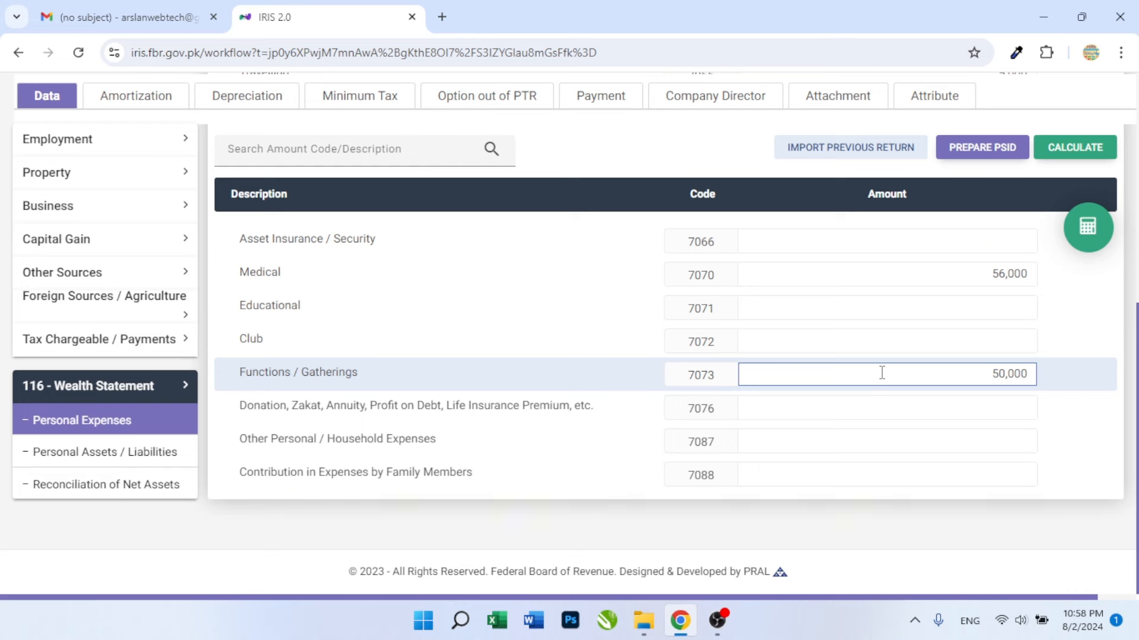
left_click(1088, 228)
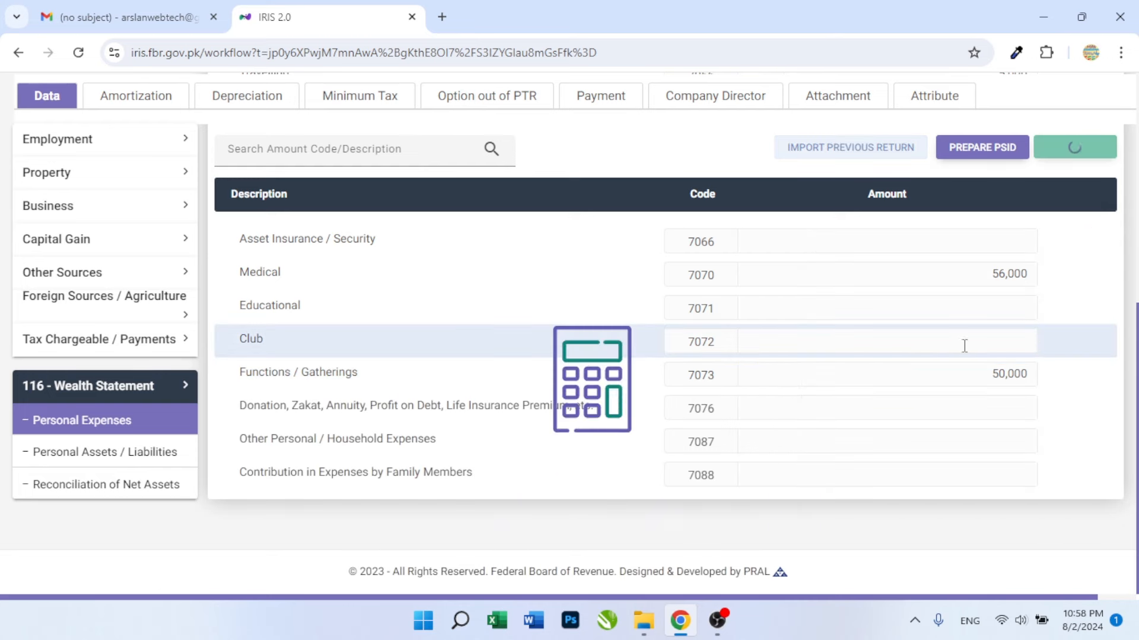
Check the personal expenses total, and in Reconciliation of Net Assets examine the outflows and select the digits of the Unreconciled Amount.
scroll(949, 355, "up", 2)
scroll(933, 382, "up", 5)
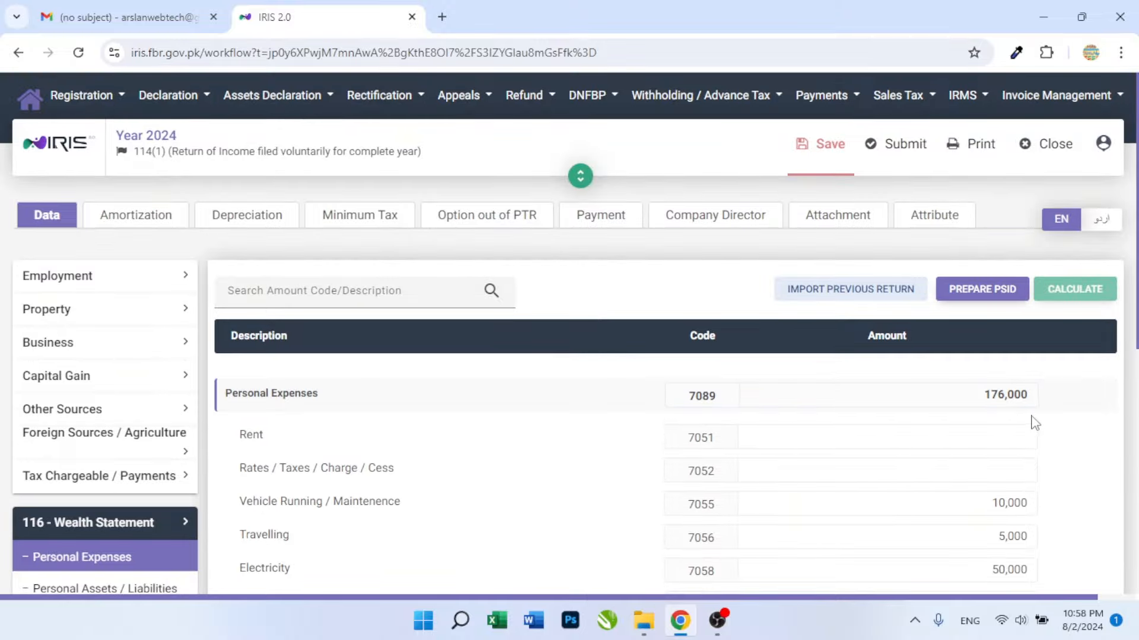
scroll(1005, 415, "down", 7)
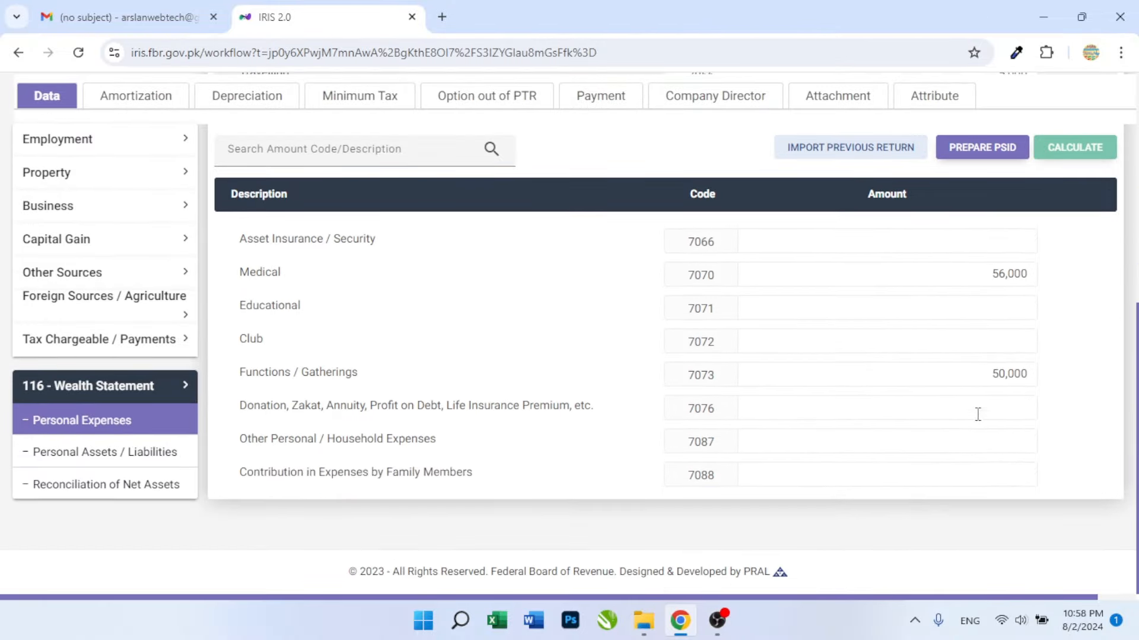
left_click(62, 495)
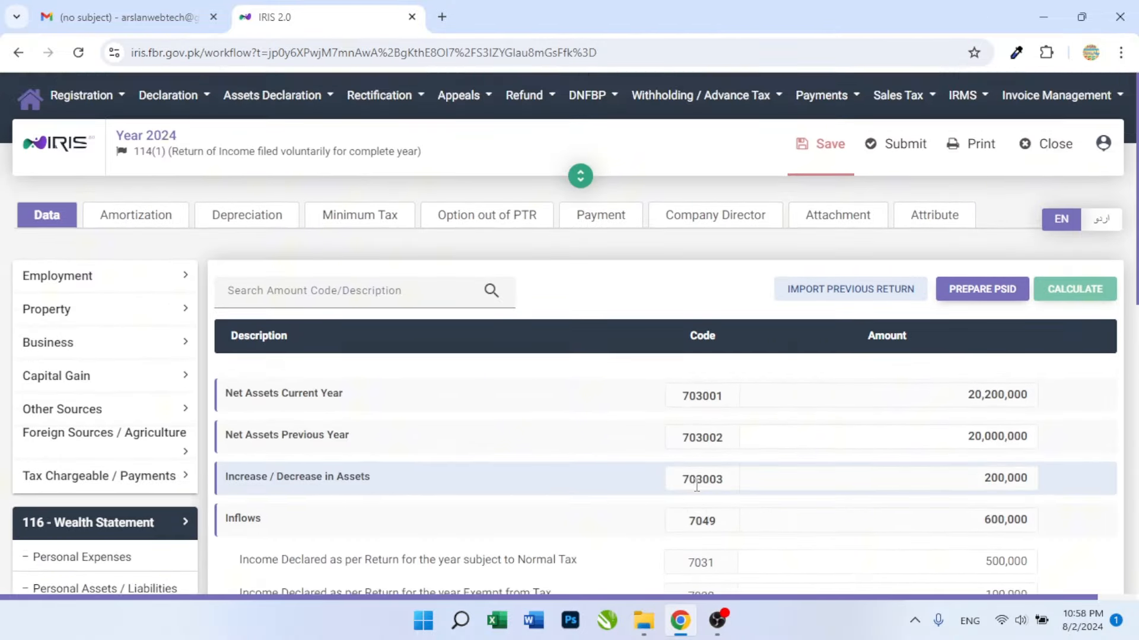
scroll(721, 490, "down", 3)
scroll(721, 490, "down", 3)
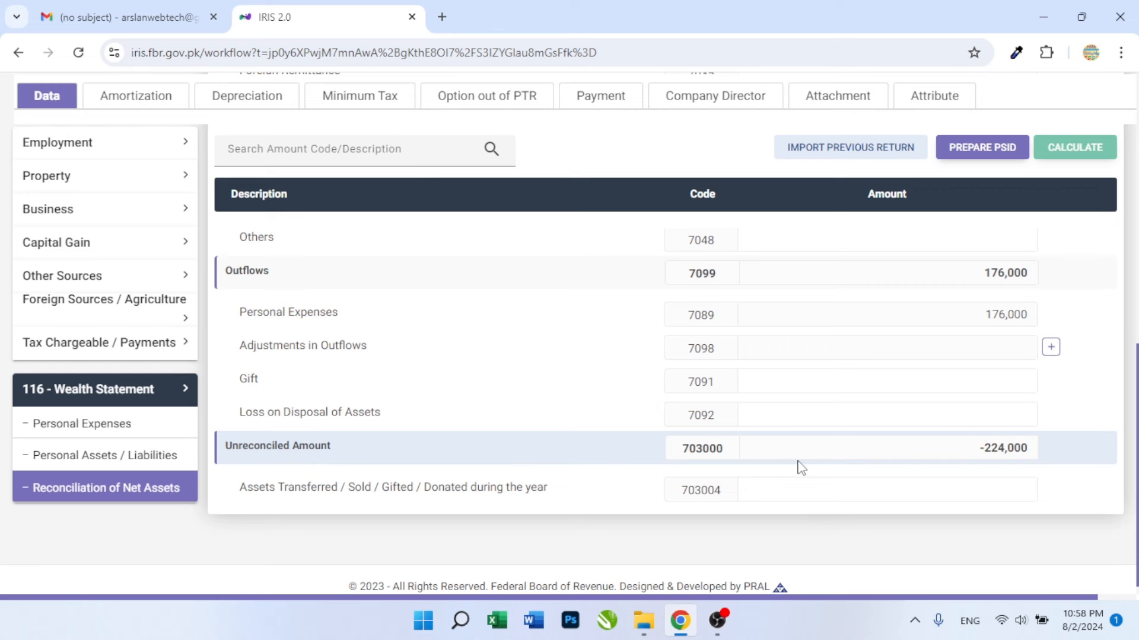
mouse_move(991, 452)
left_mouse_down()
mouse_move(1043, 449)
mouse_move(986, 454)
left_mouse_up()
left_click(1039, 449)
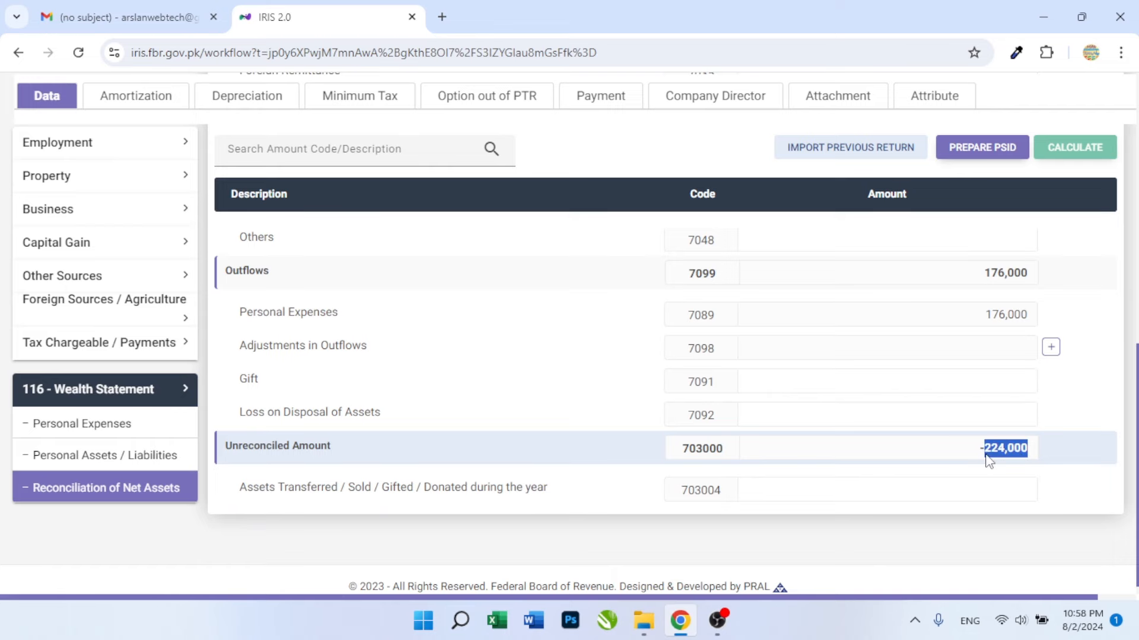
Enter 224,000 for Other Personal / Household Expenses, code 7087, in the wealth statement's Personal Expenses and recalculate the return.
left_click(95, 425)
scroll(869, 422, "down", 5)
scroll(870, 419, "down", 3)
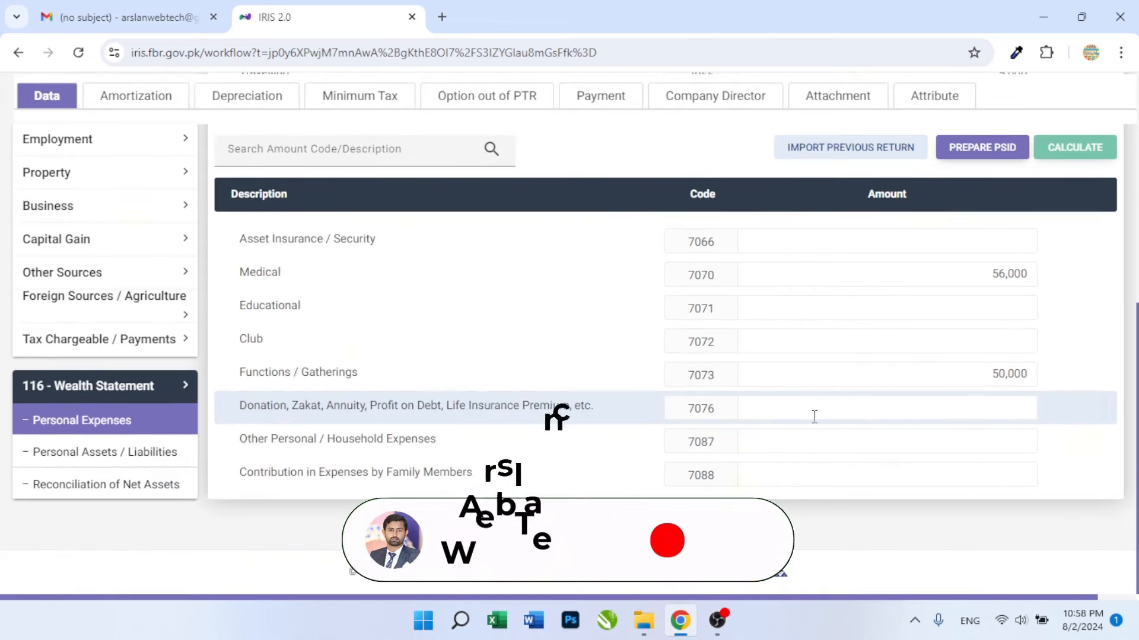
scroll(293, 474, "up", 1)
scroll(288, 474, "down", 2)
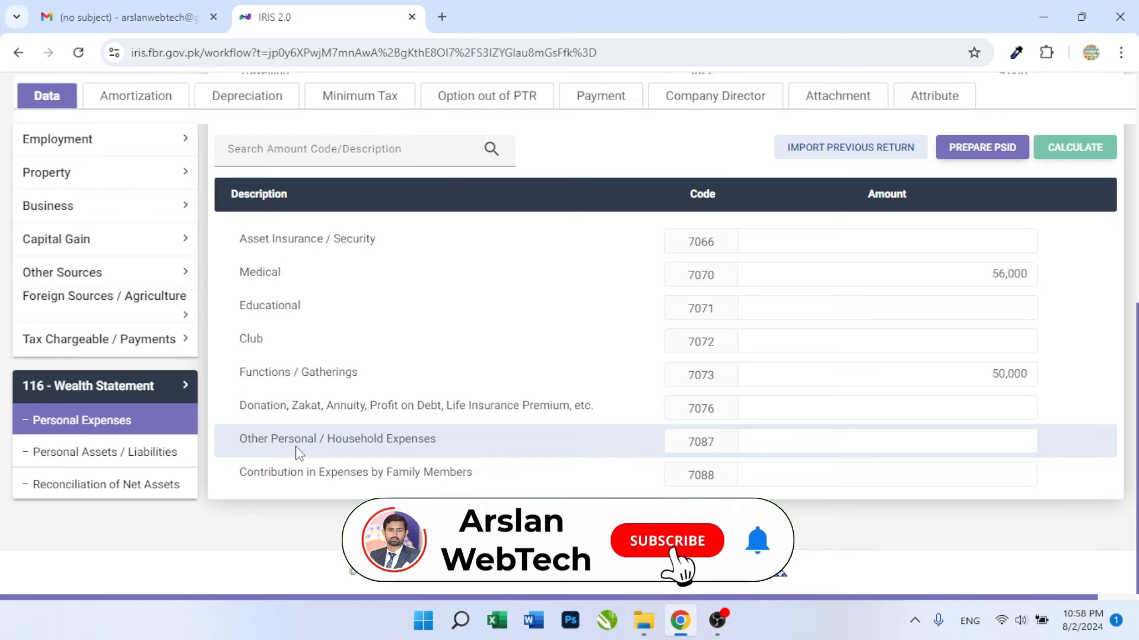
left_click(956, 440)
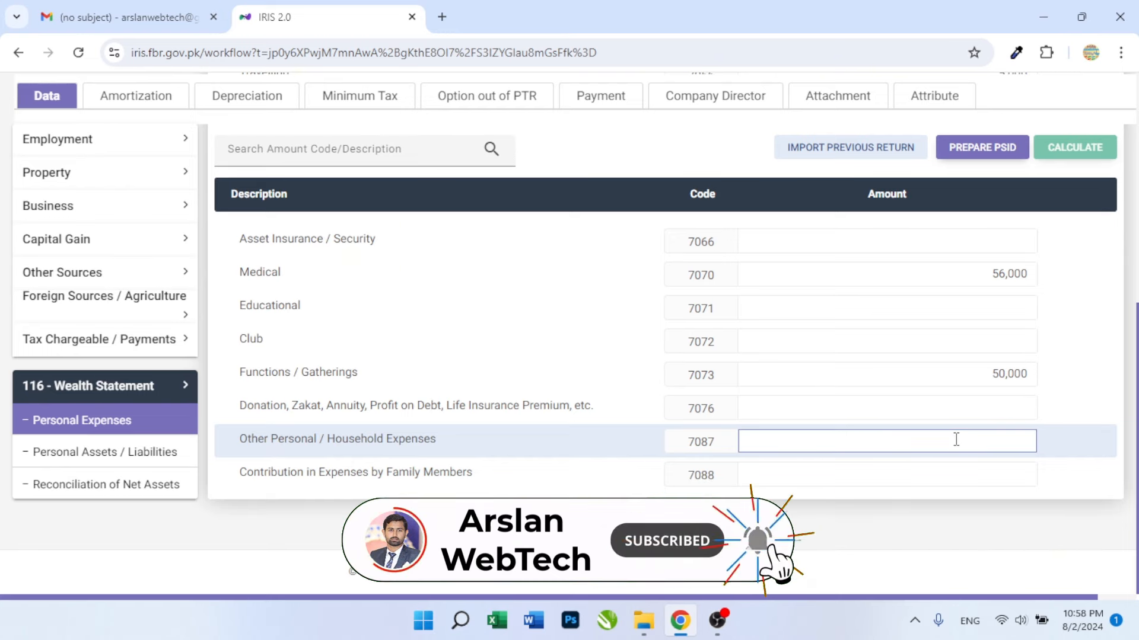
type("2240000")
left_click(1088, 227)
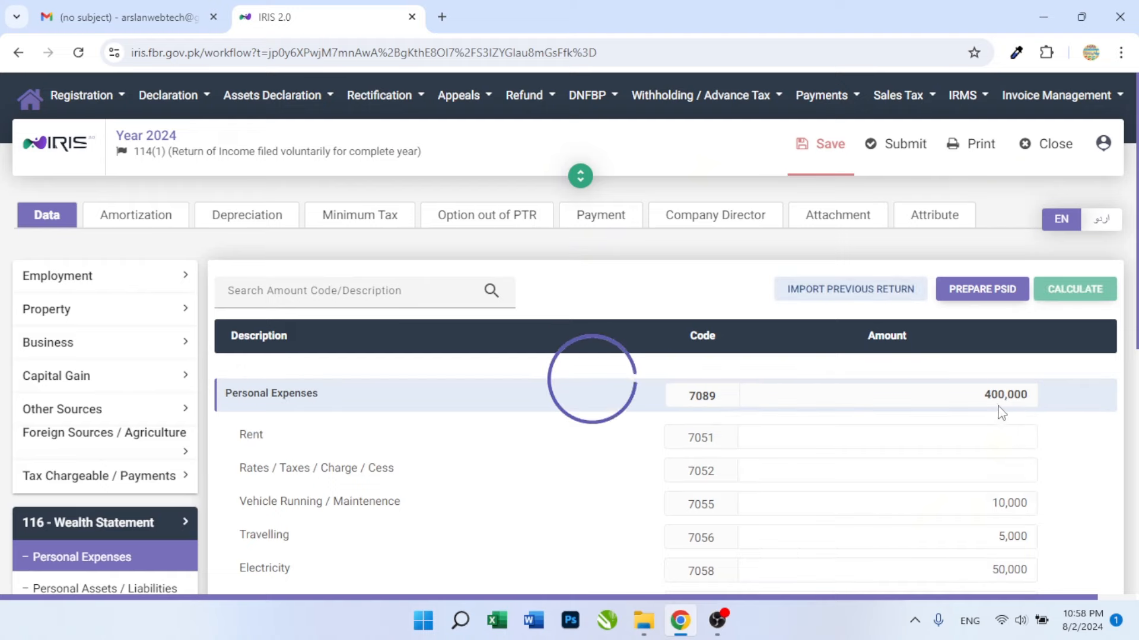
Check the outflows and the Unreconciled Amount in the wealth statement's Reconciliation of Net Assets.
scroll(437, 478, "down", 5)
left_click(99, 488)
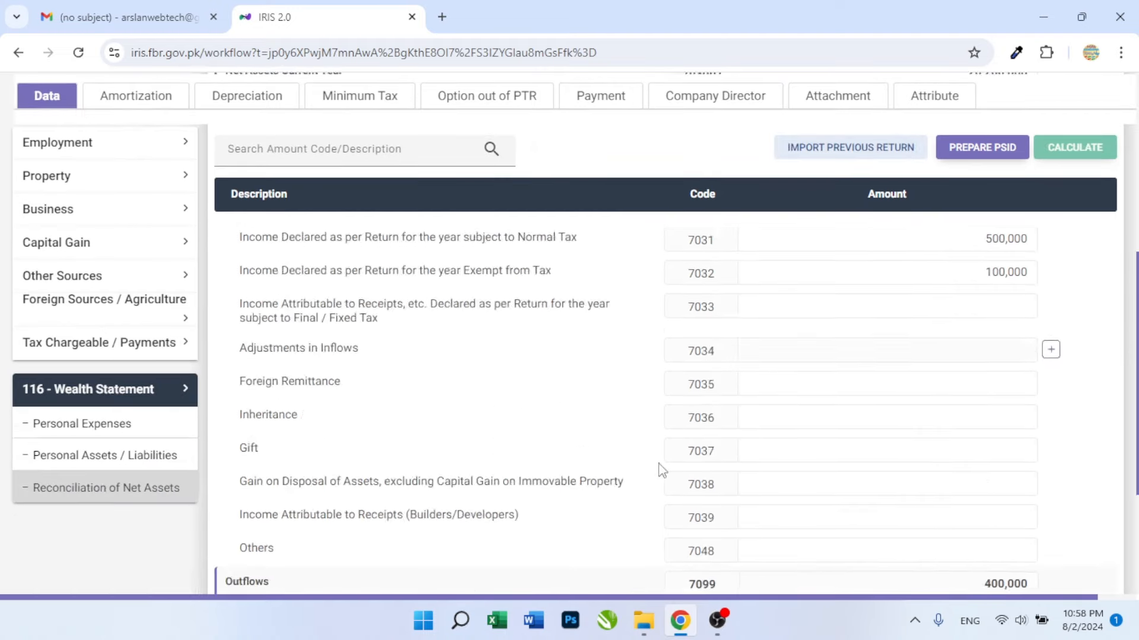
scroll(1109, 433, "down", 8)
scroll(1062, 399, "down", 3)
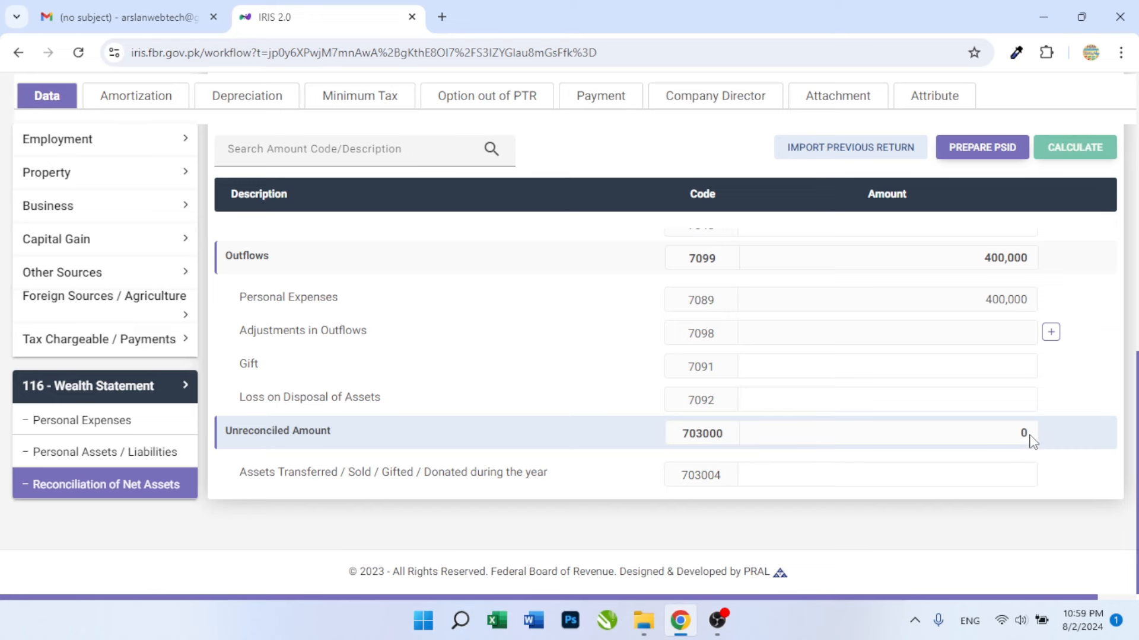
scroll(1002, 442, "up", 3)
scroll(999, 445, "down", 3)
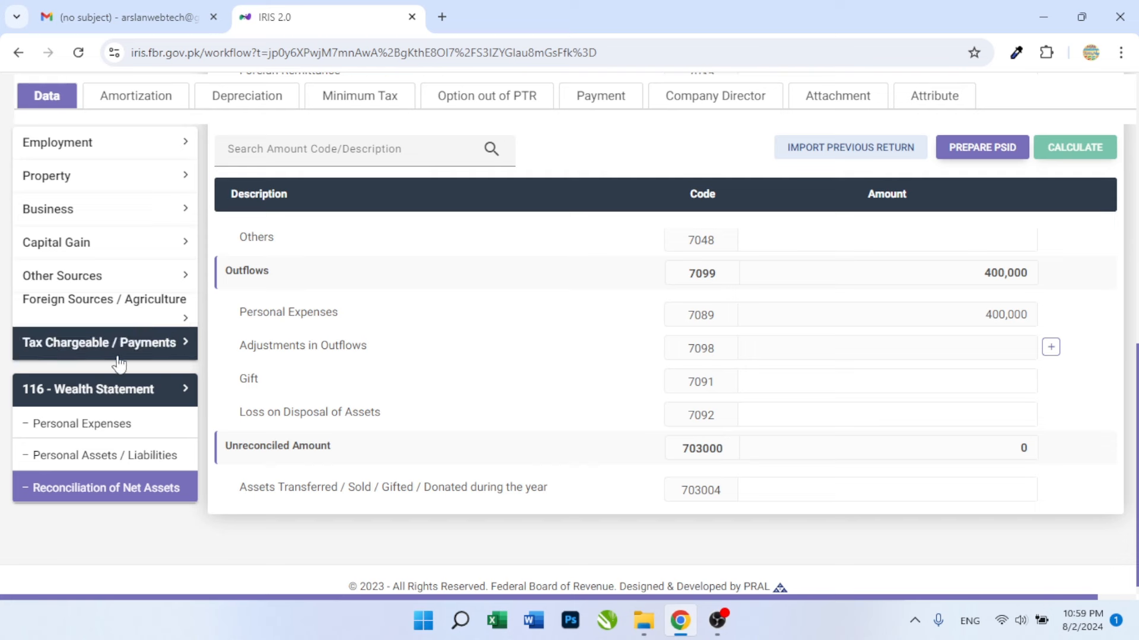
Examine the property categories and section 7E totals in Capital Assets under Tax Chargeable / Payments.
left_click(183, 353)
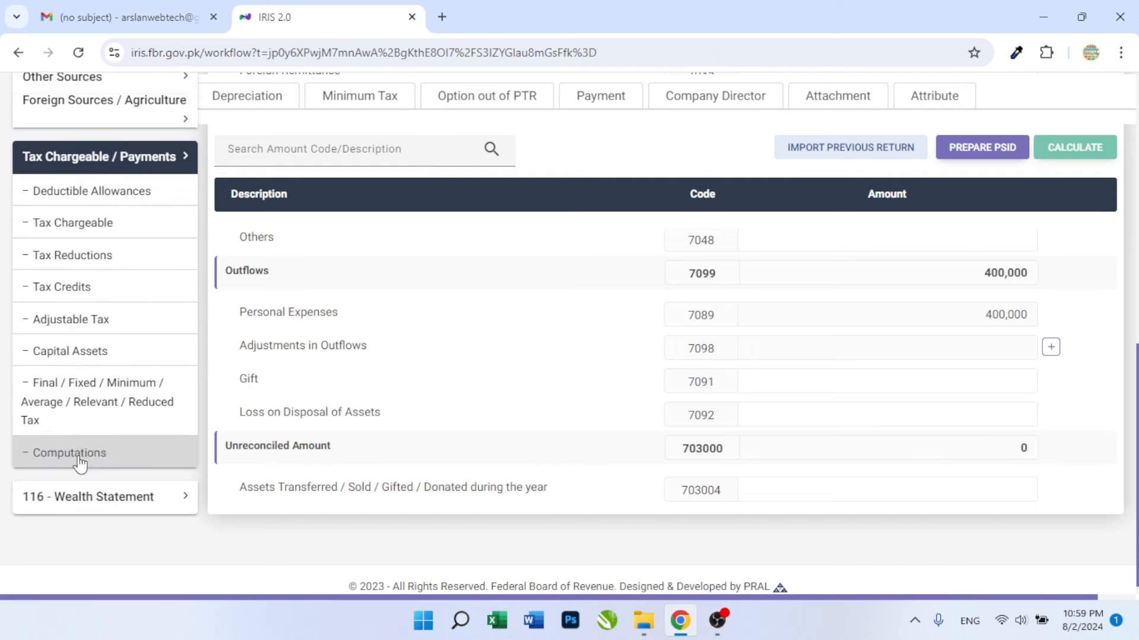
left_click(90, 356)
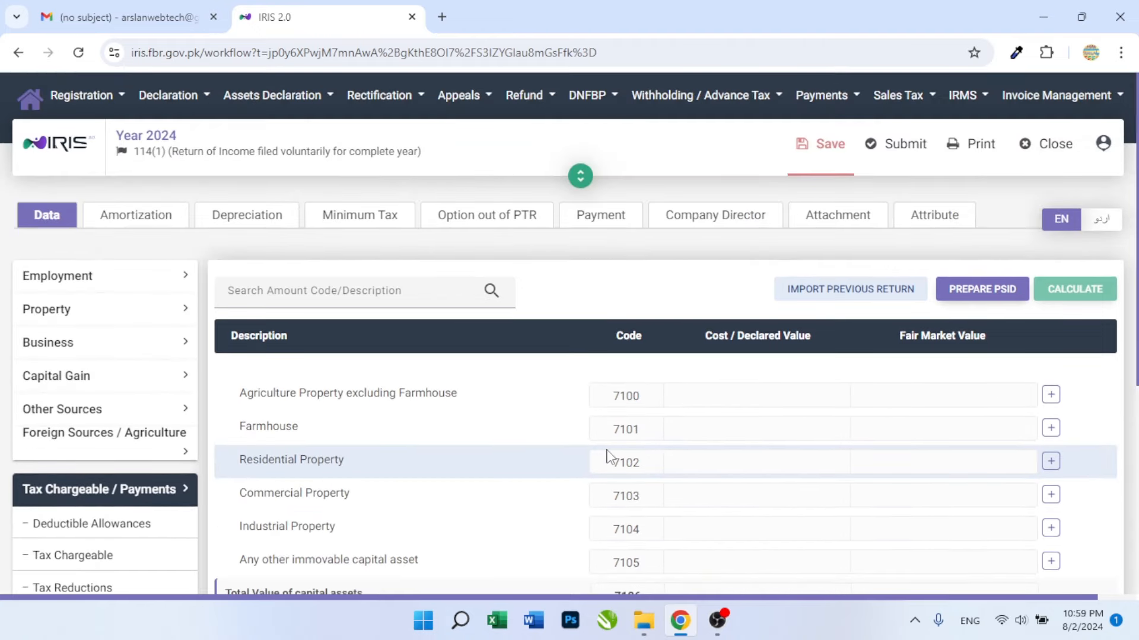
scroll(608, 458, "down", 3)
scroll(644, 445, "up", 3)
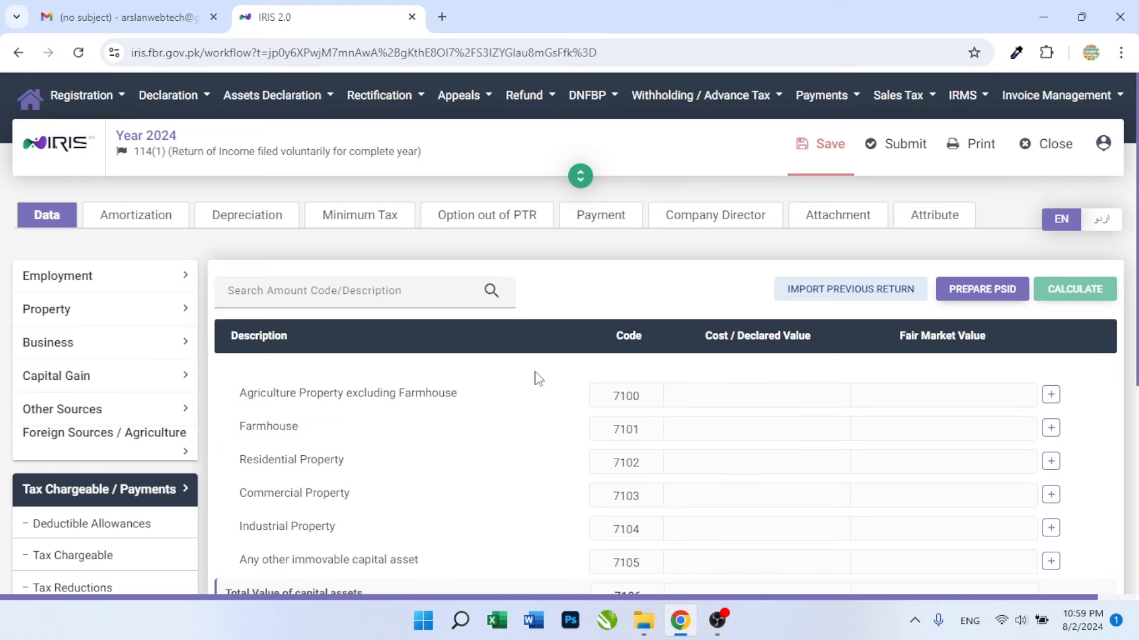
scroll(532, 382, "down", 2)
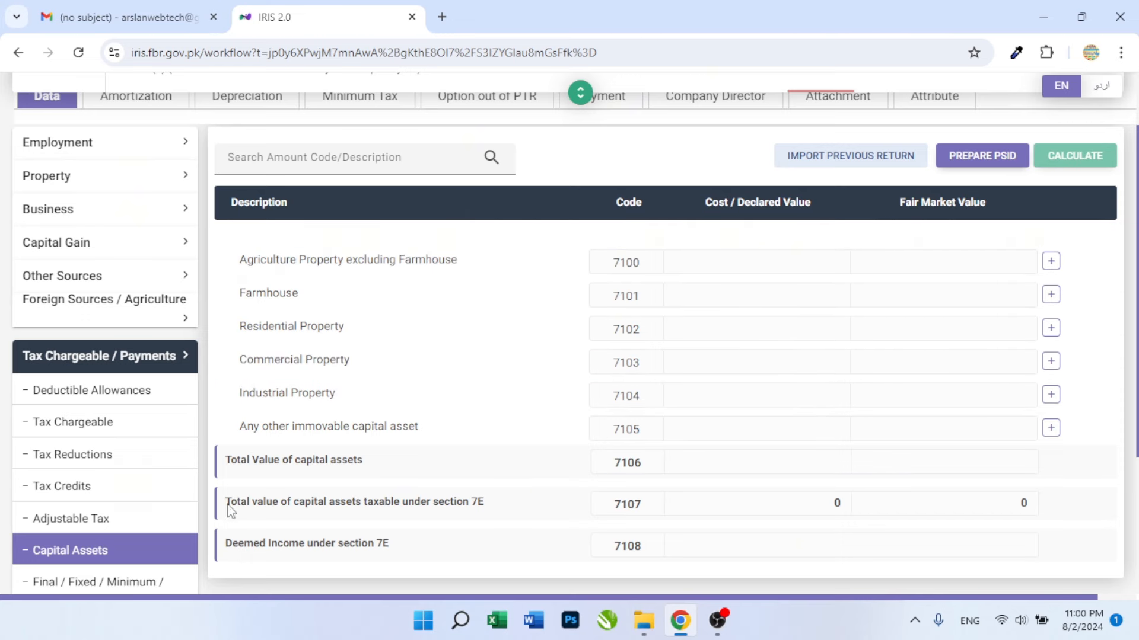
scroll(91, 483, "down", 4)
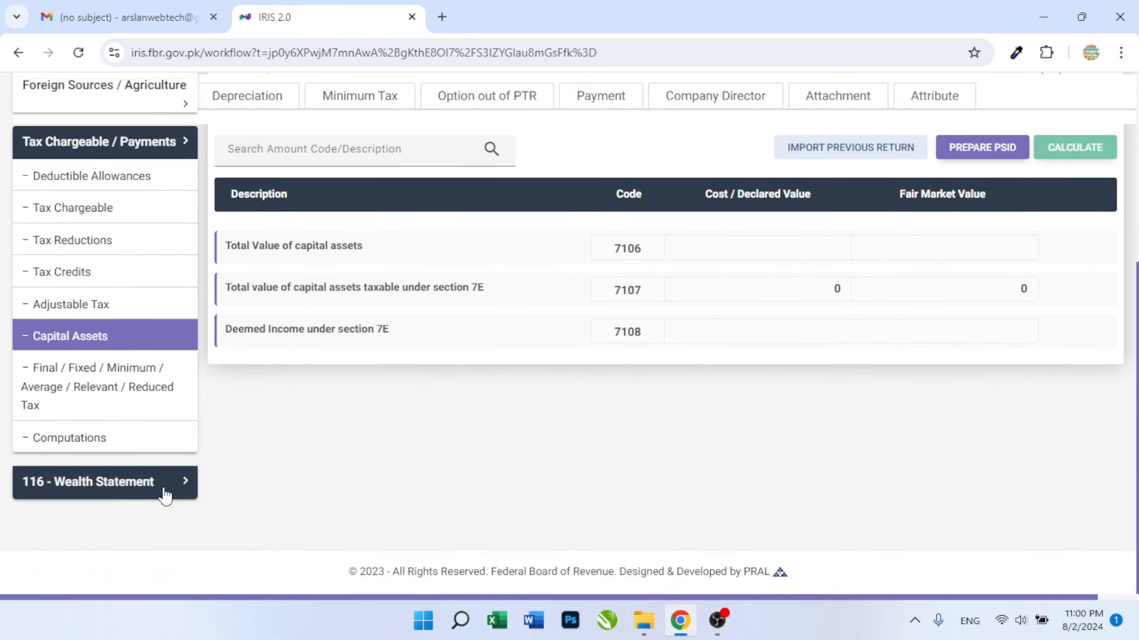
In the wealth statement's Personal Assets / Liabilities, copy the description "Agricultural Property 2 Acre" from the agricultural property entry.
left_click(159, 501)
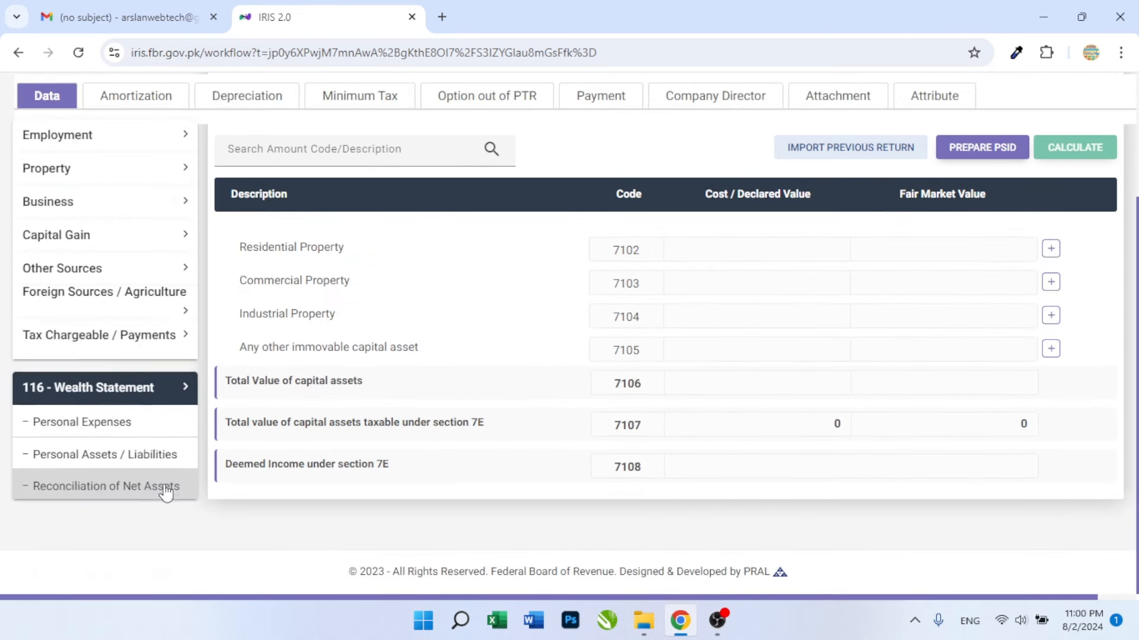
left_click(72, 456)
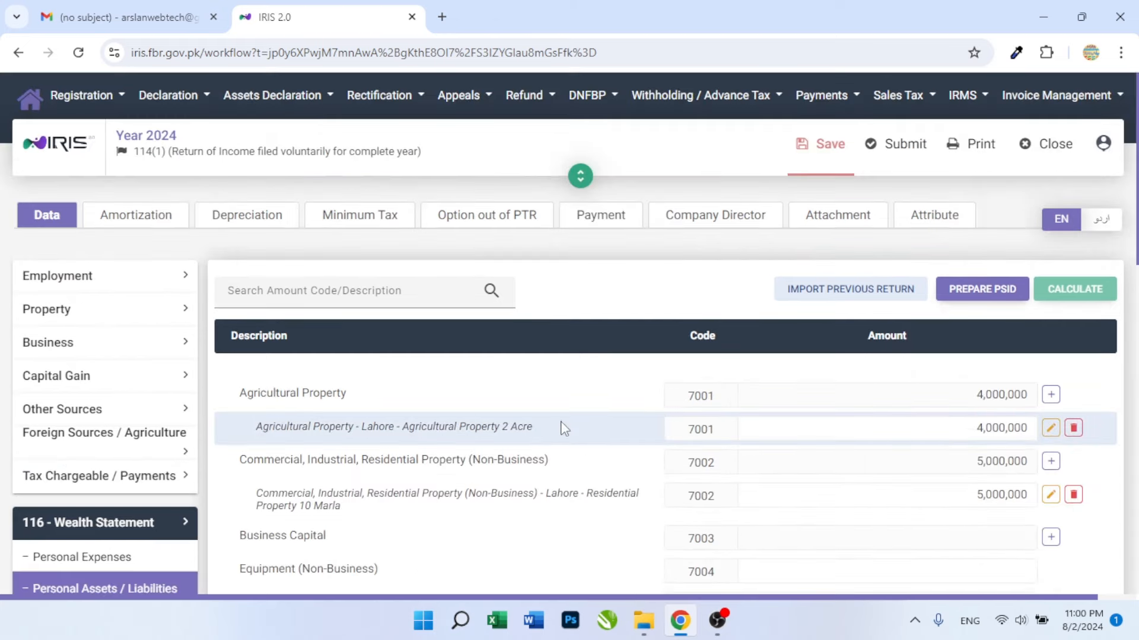
scroll(564, 429, "down", 2)
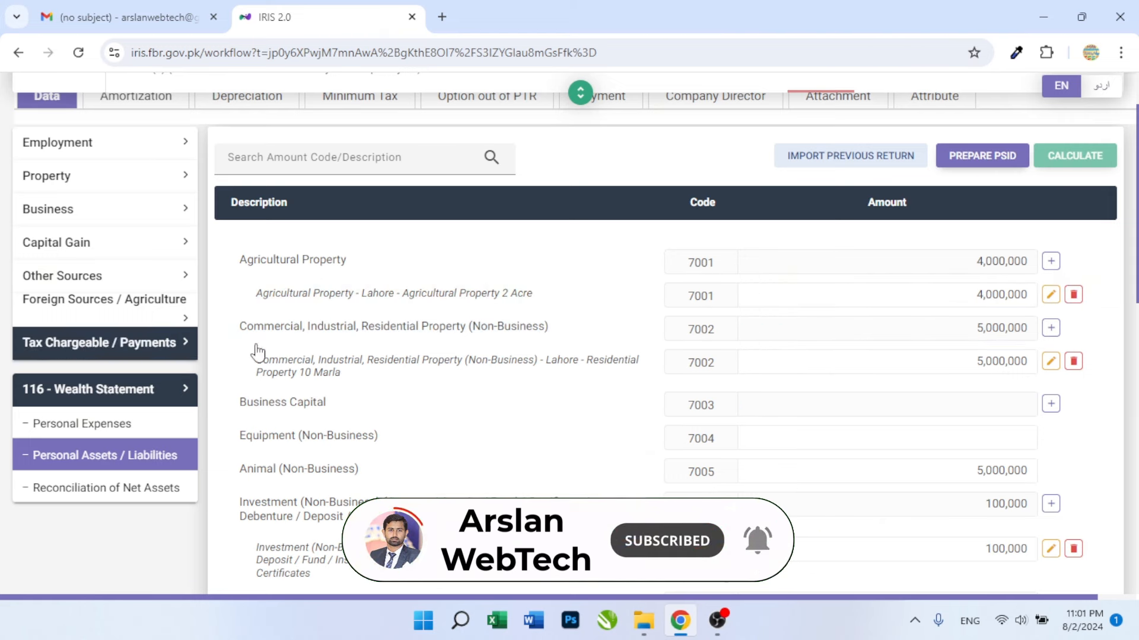
left_click_drag(402, 295, 536, 297)
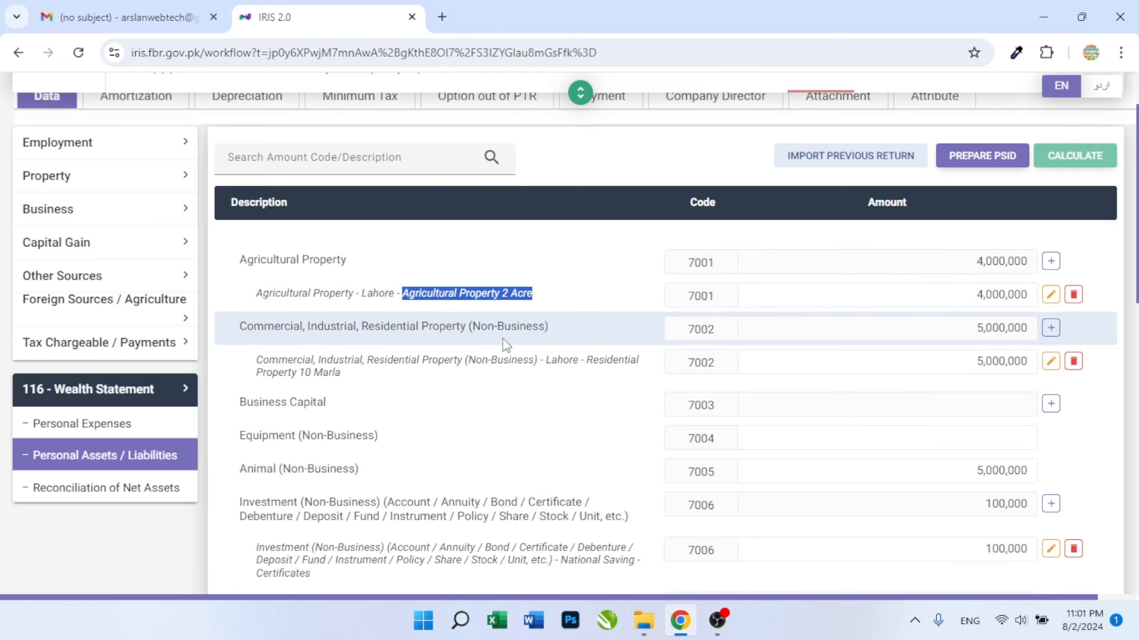
Start a Capital Assets entry for Agriculture Property excluding Farmhouse, measured in Kanal, with total area 16 and complete address "Agricultural Property 2 Acre".
left_click(87, 343)
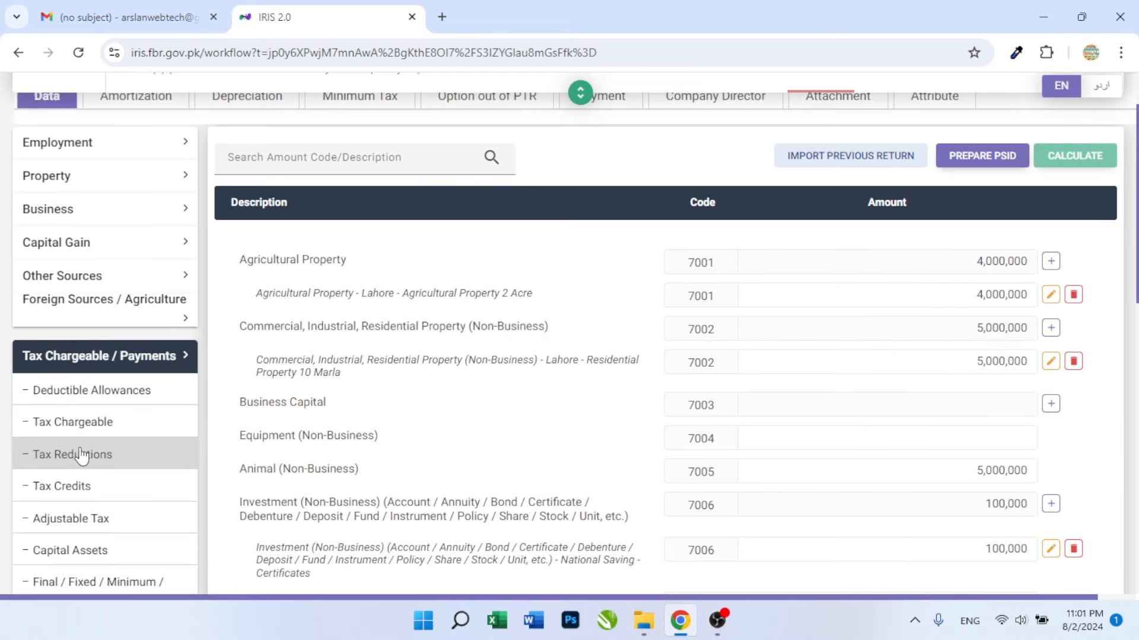
left_click(90, 553)
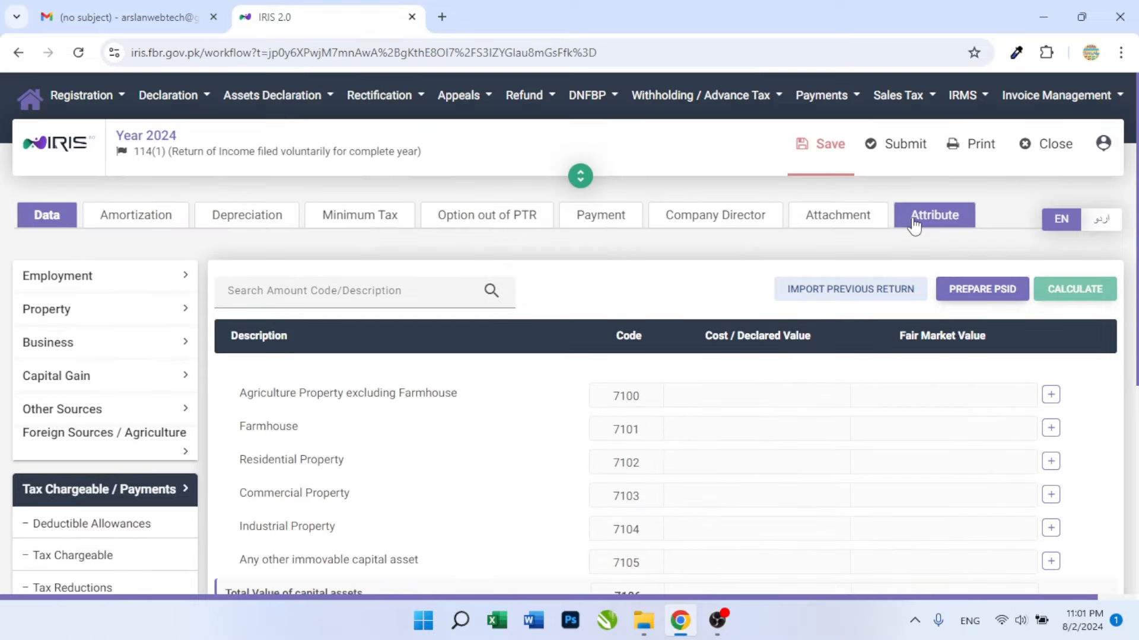
left_click(1050, 395)
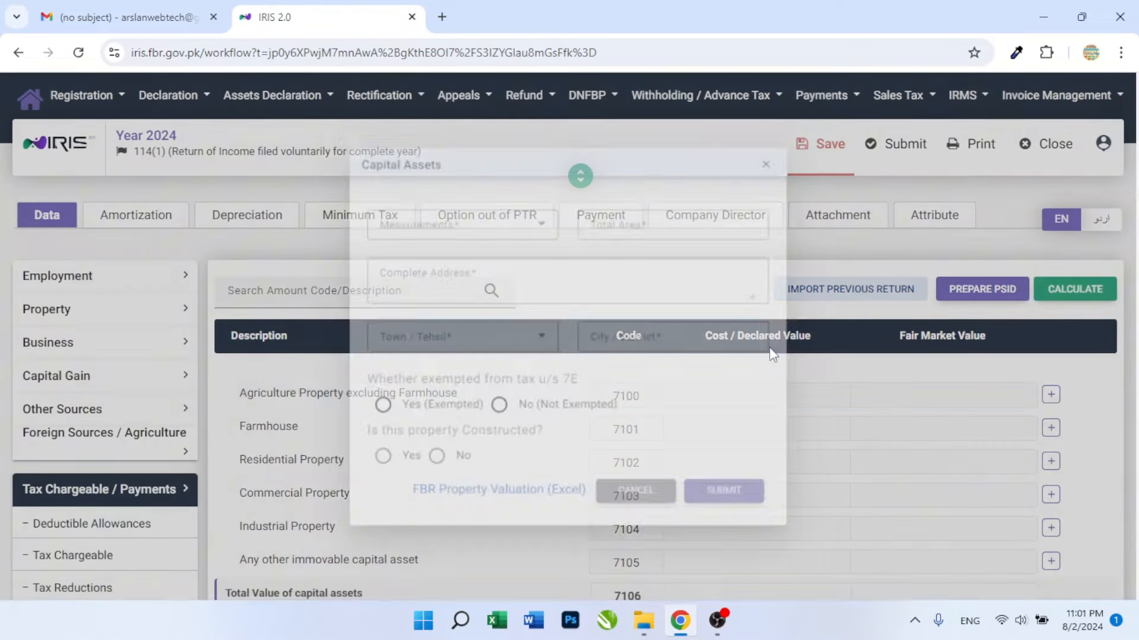
left_click(439, 221)
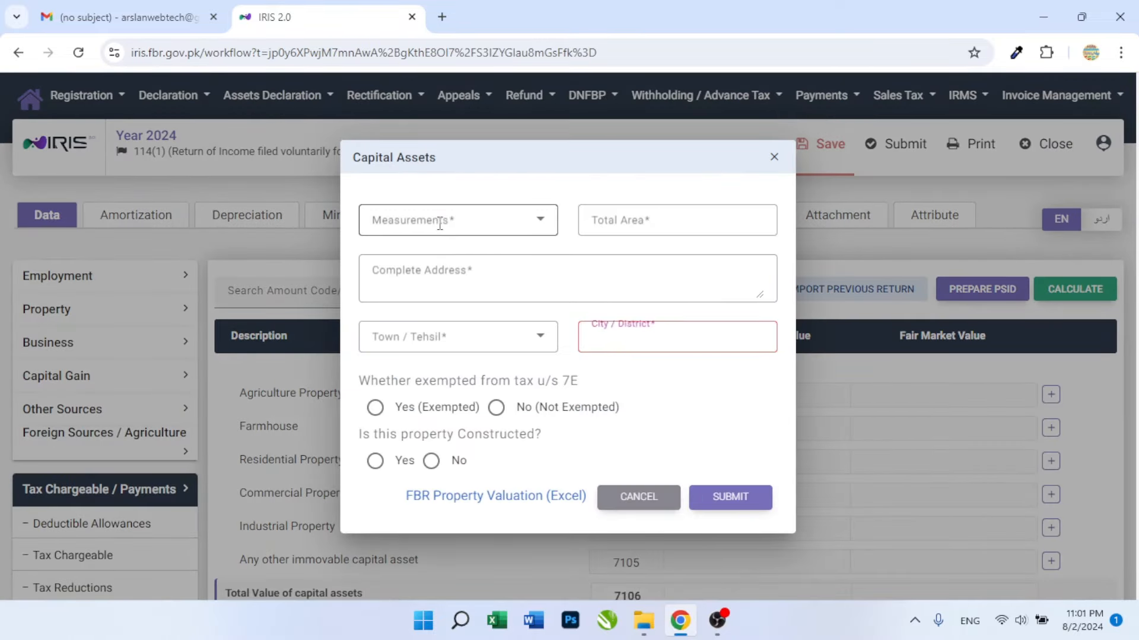
scroll(403, 442, "down", 1)
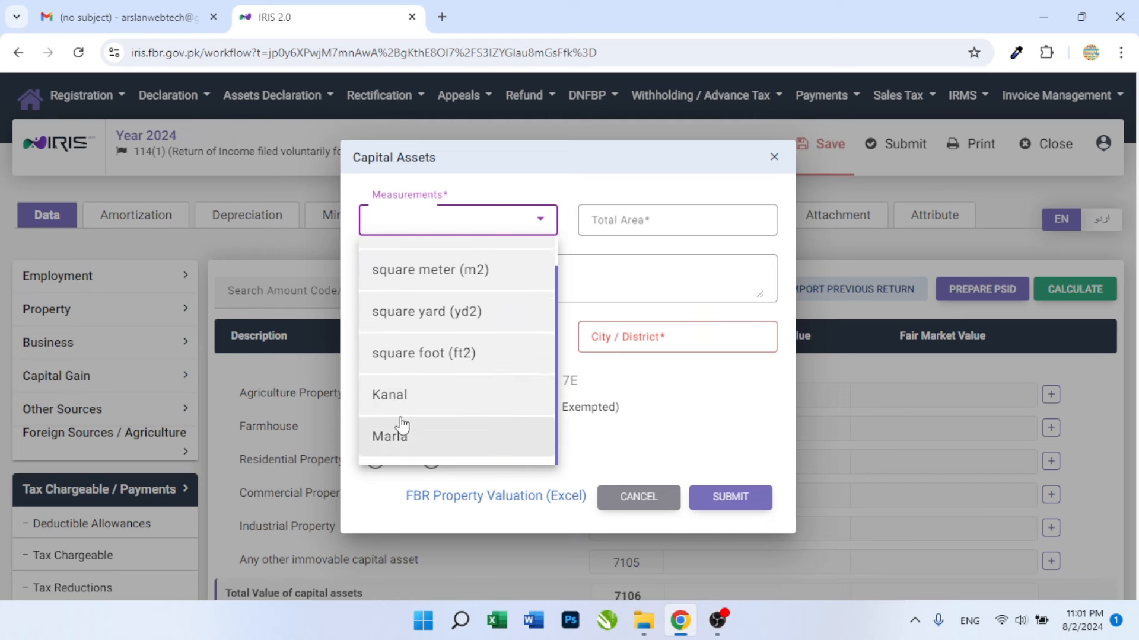
left_click(428, 408)
left_click(694, 217)
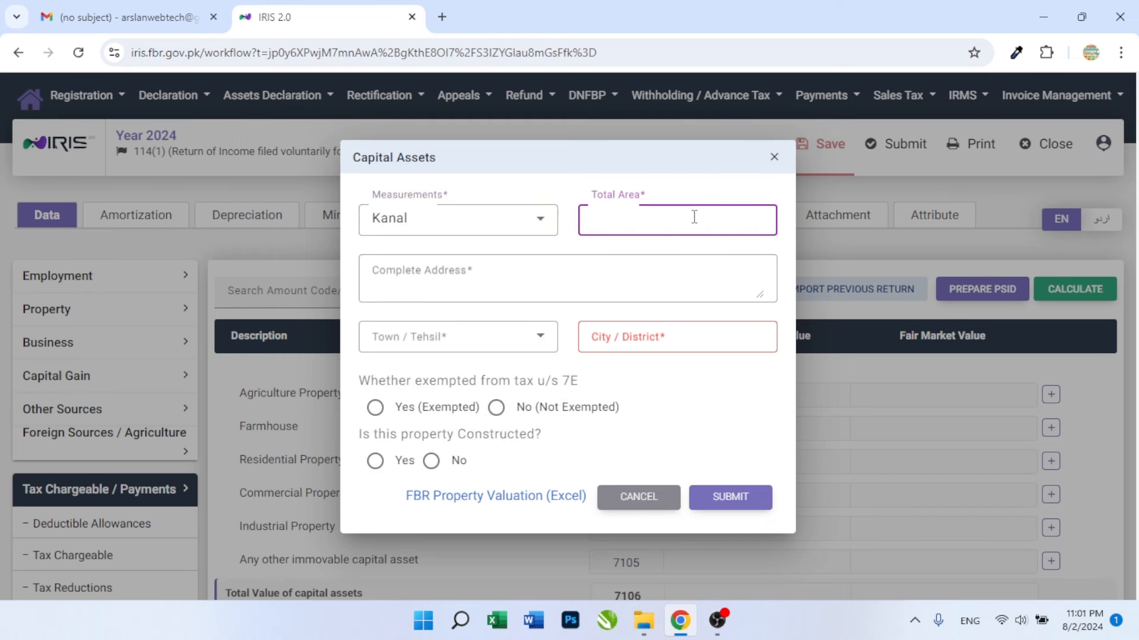
type("16")
left_click(475, 281)
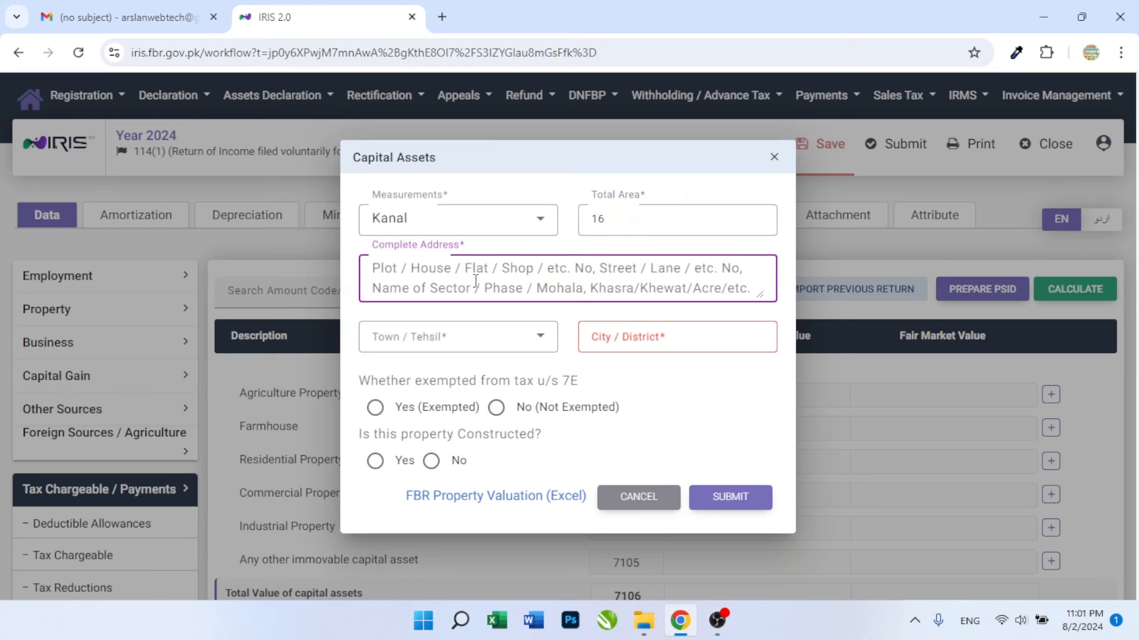
type("Agricultural Property 2 Acre")
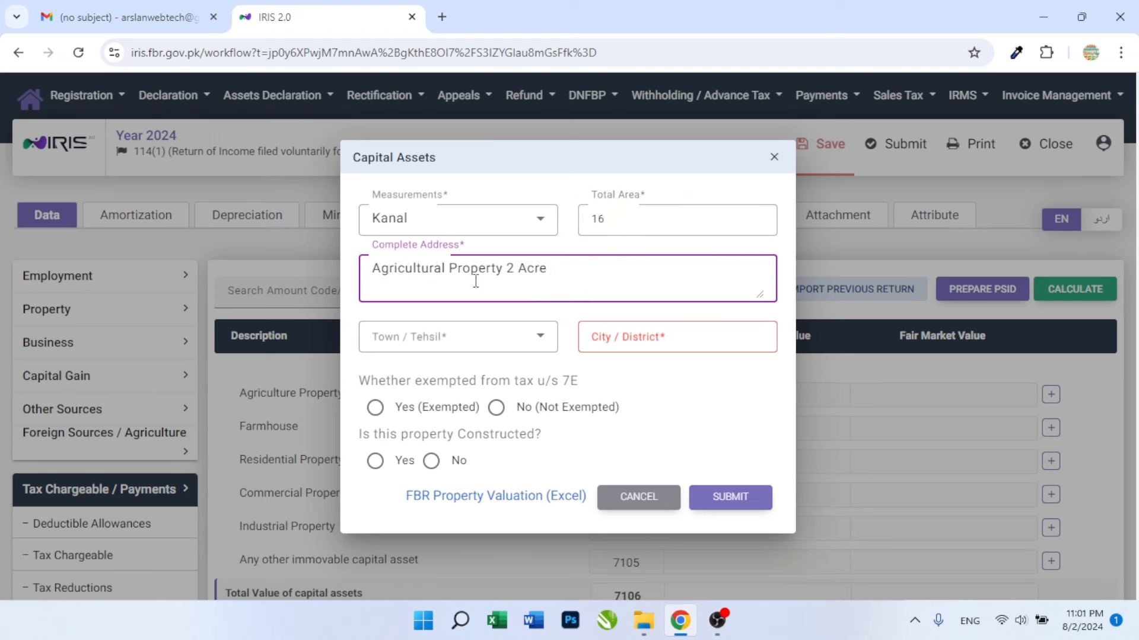
Set the agricultural property's Town / Tehsil to Lahore Data Gunj Bukhsh Town.
left_click(443, 337)
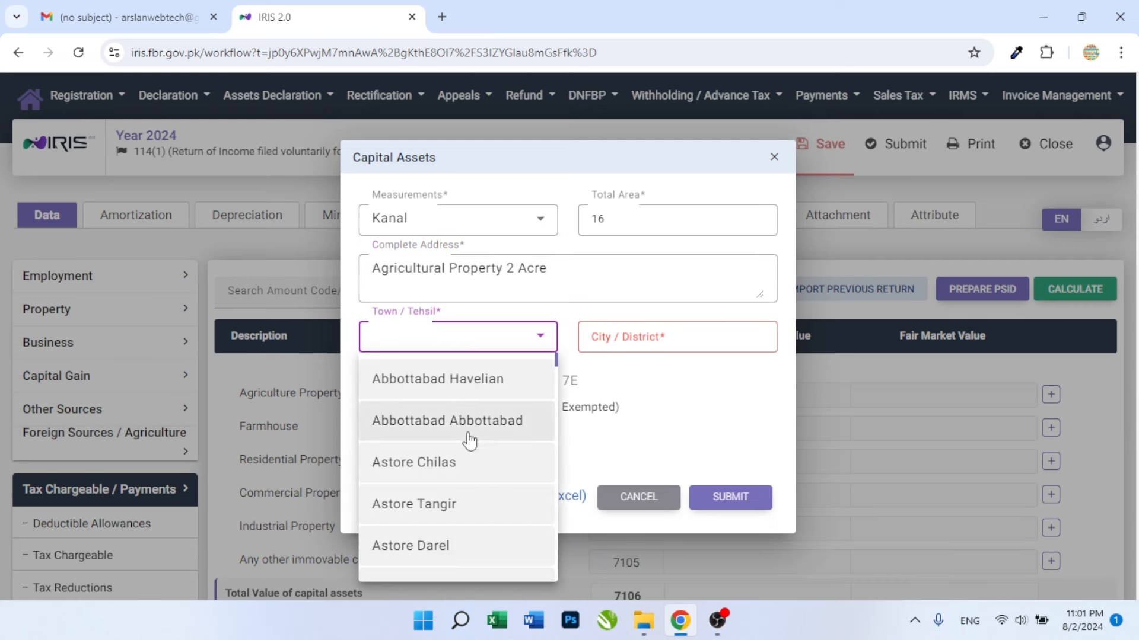
scroll(470, 440, "down", 15)
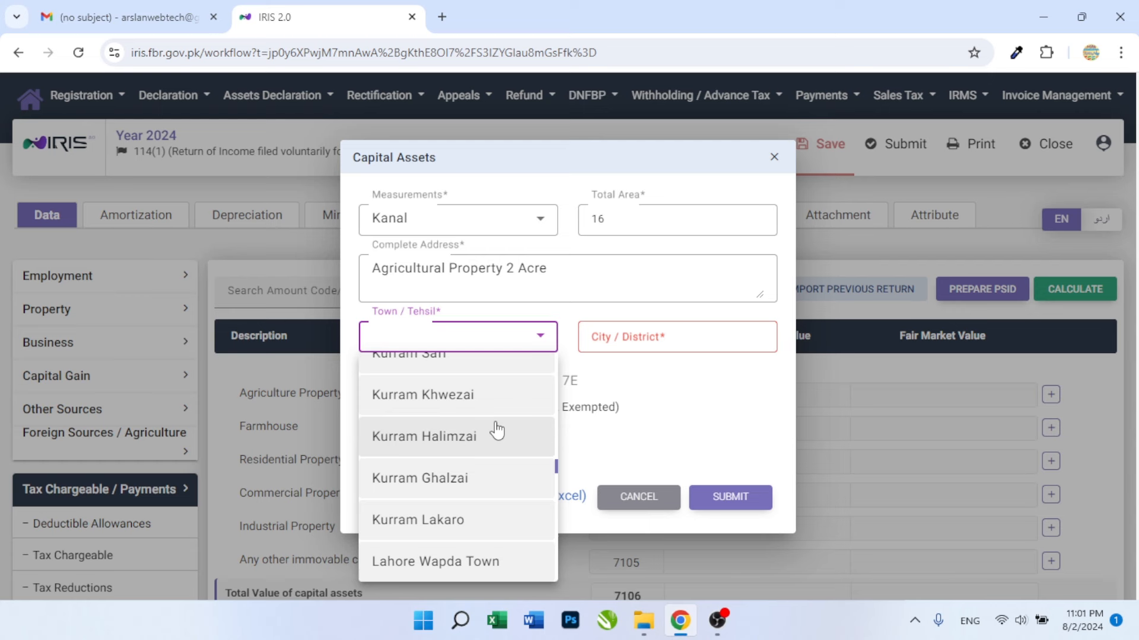
scroll(497, 431, "down", 2)
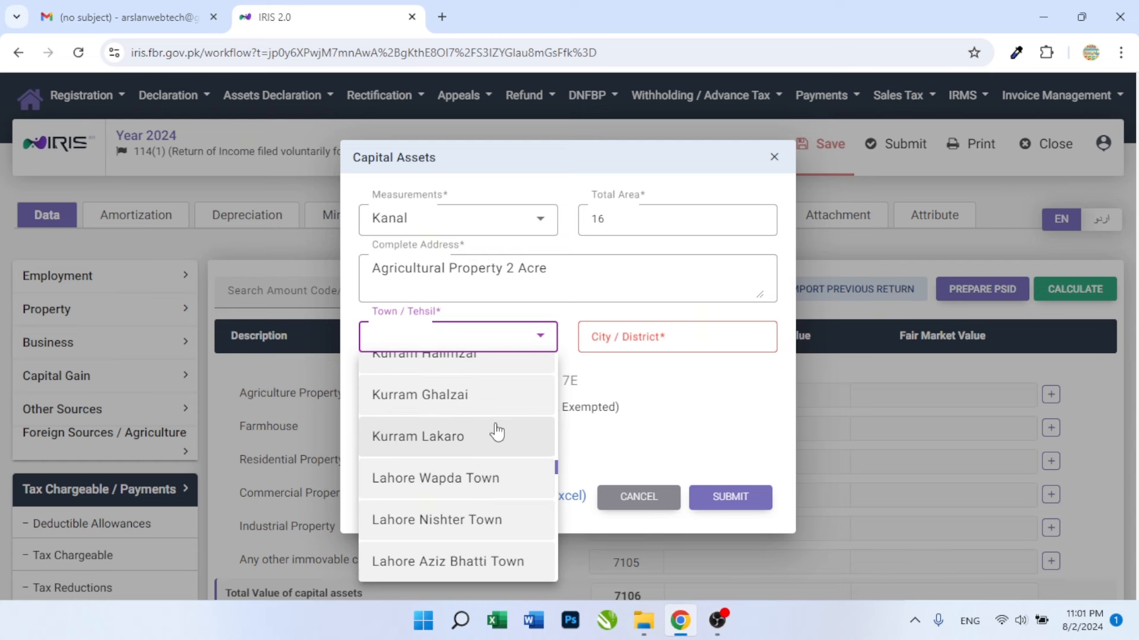
scroll(497, 431, "down", 3)
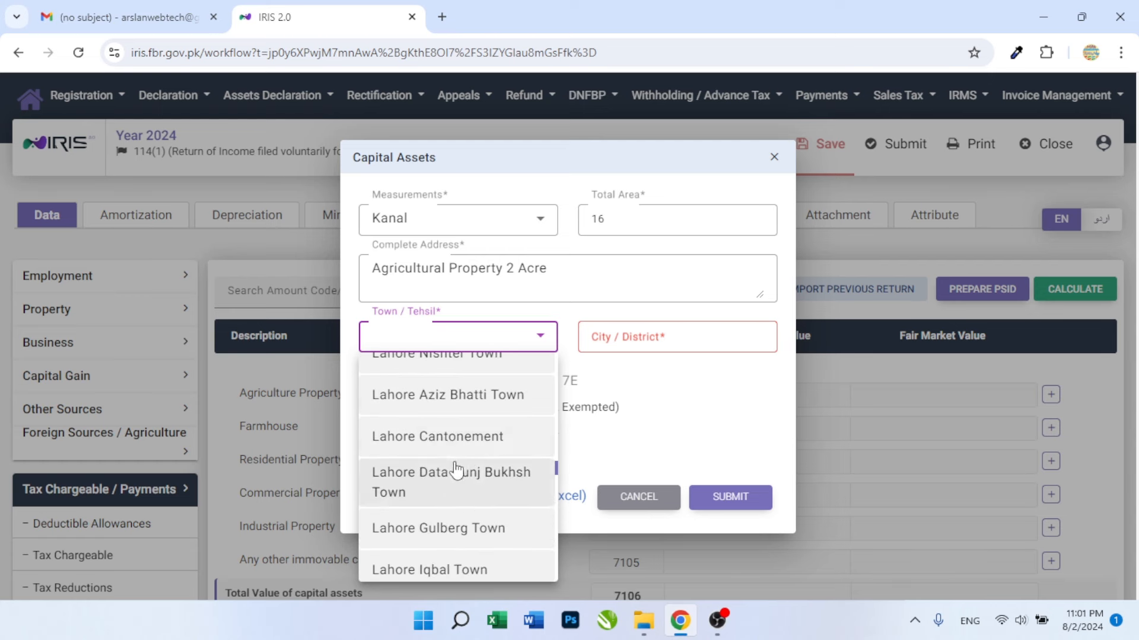
left_click(460, 492)
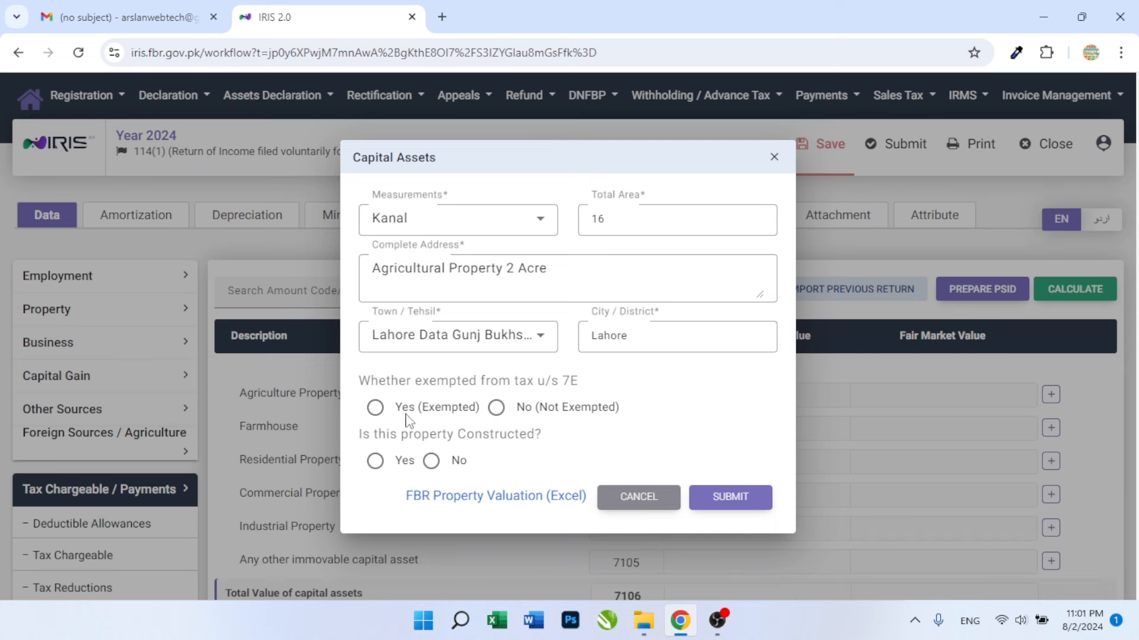
Mark the property as exempted from tax u/s 7E, with "Any other reason (Please specify)" as the reason for exemption.
left_click(375, 408)
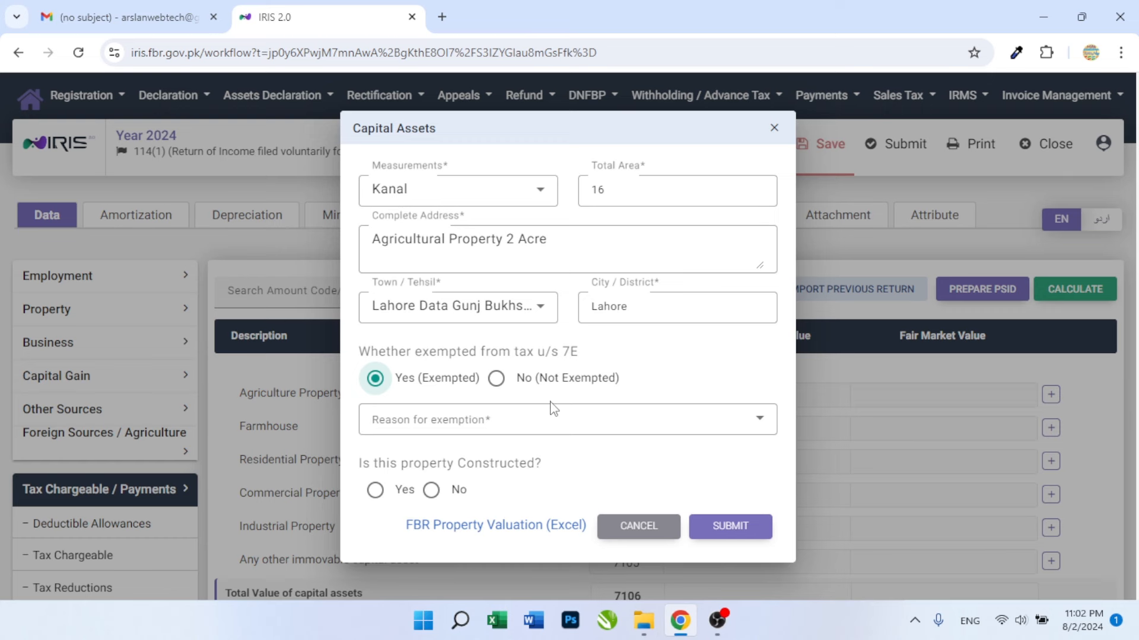
left_click(522, 424)
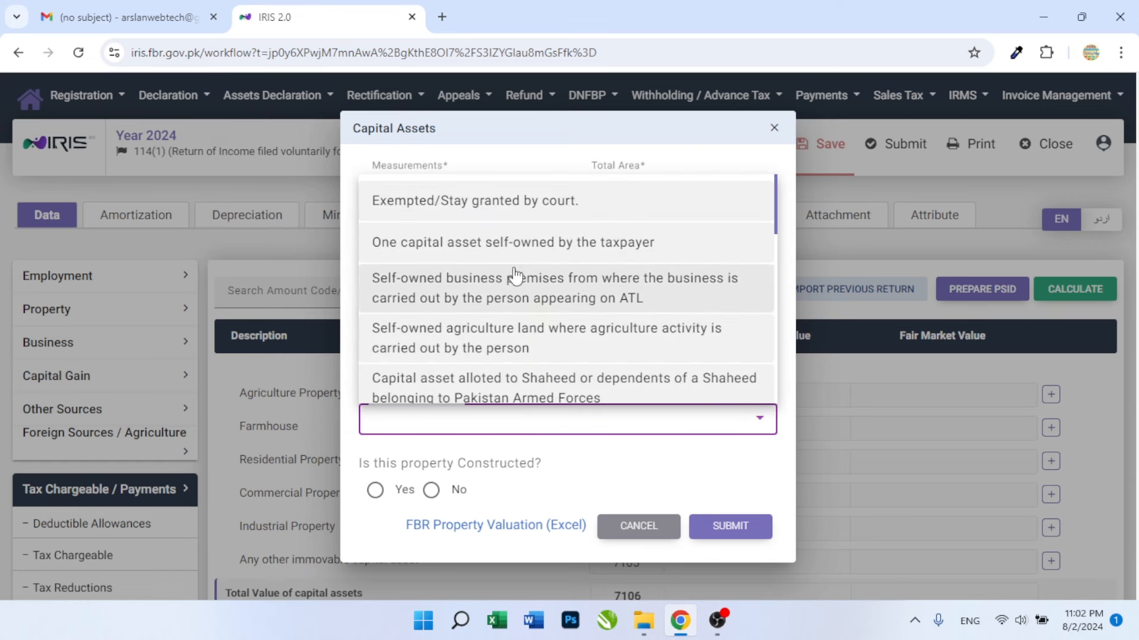
scroll(512, 274, "down", 1)
scroll(515, 274, "down", 5)
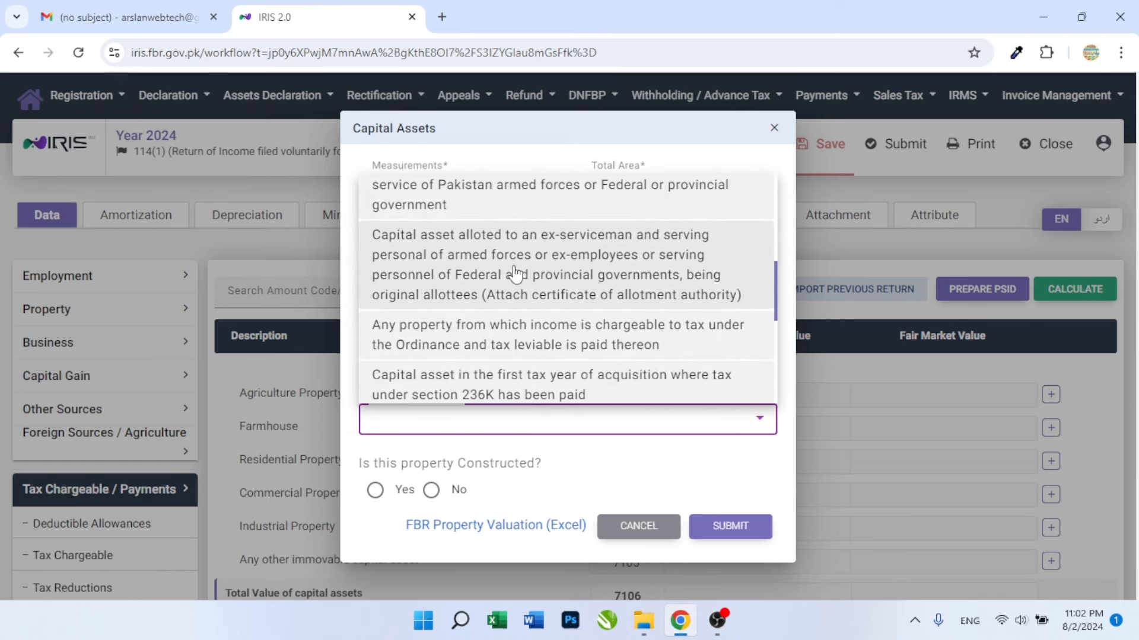
scroll(514, 274, "down", 5)
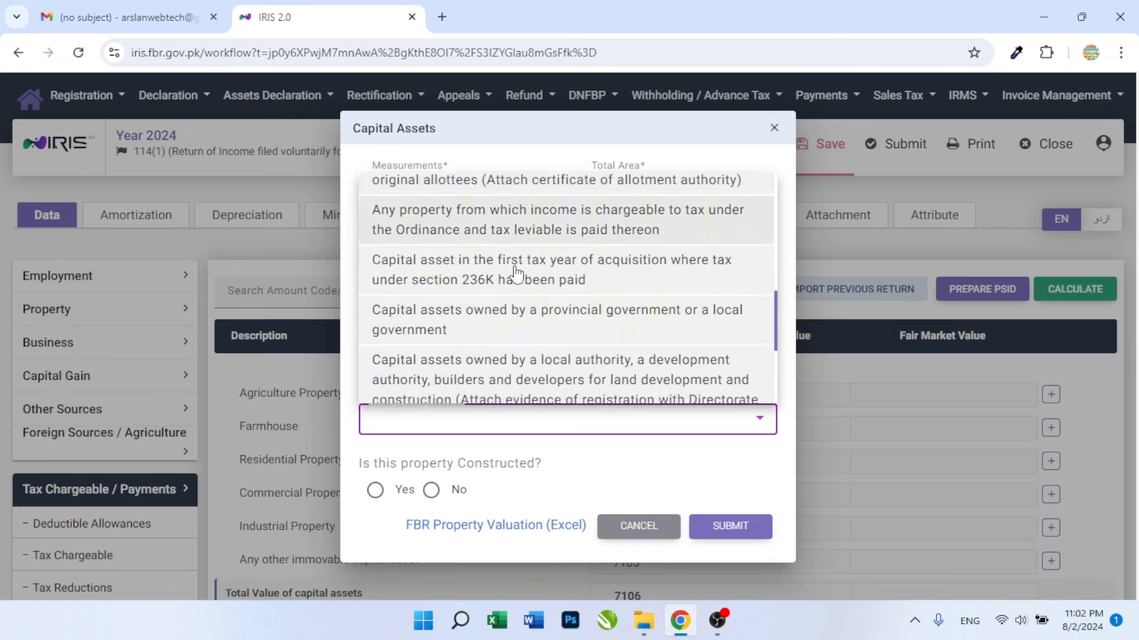
scroll(520, 275, "down", 1)
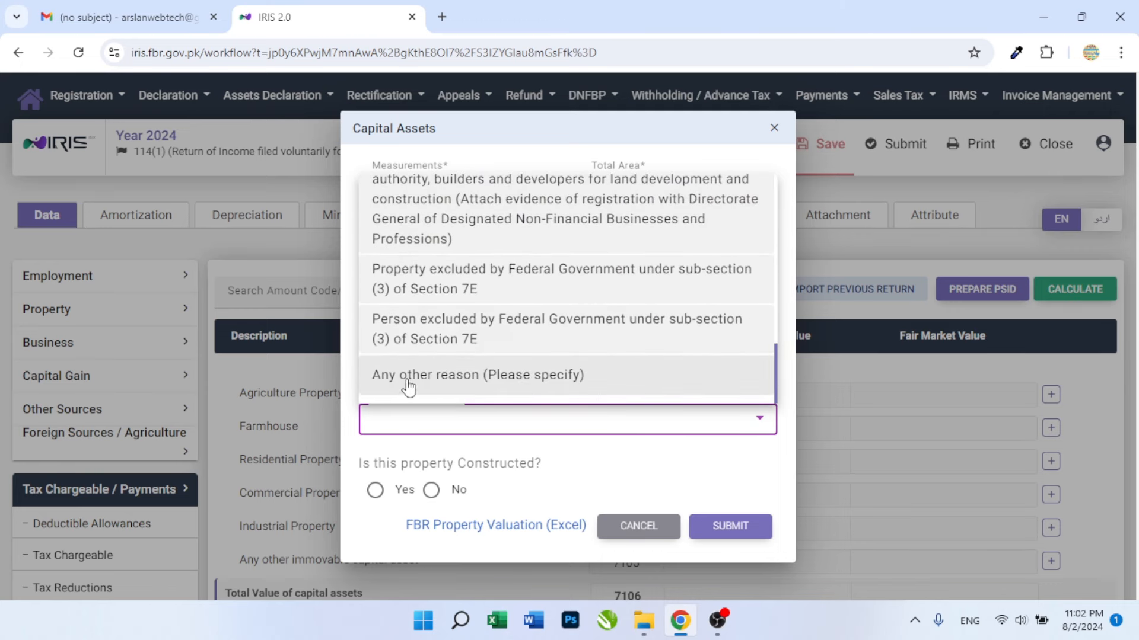
left_click(483, 389)
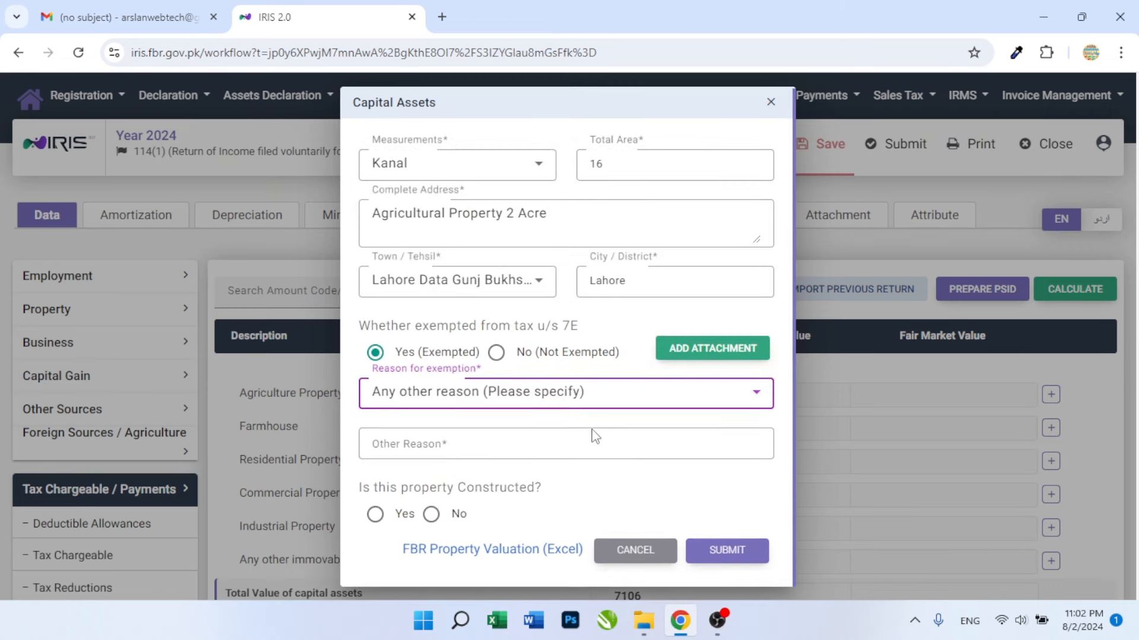
Specify "Property value less than 25 m" as the other reason for the agricultural property's 7E exemption.
left_click(430, 448)
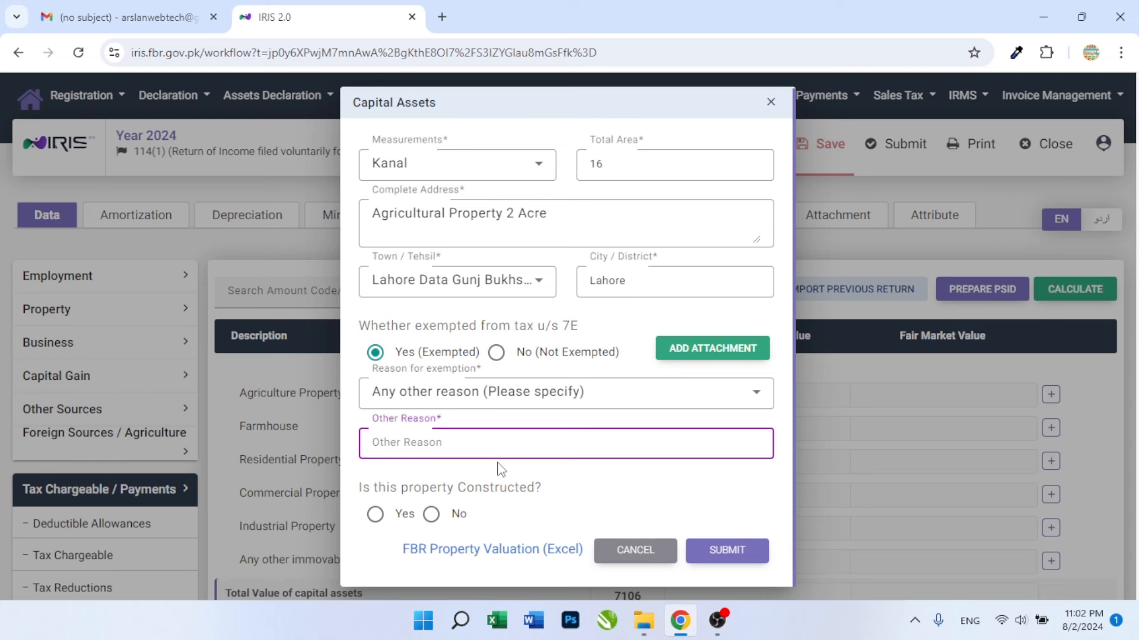
type("Property value less than 25 m")
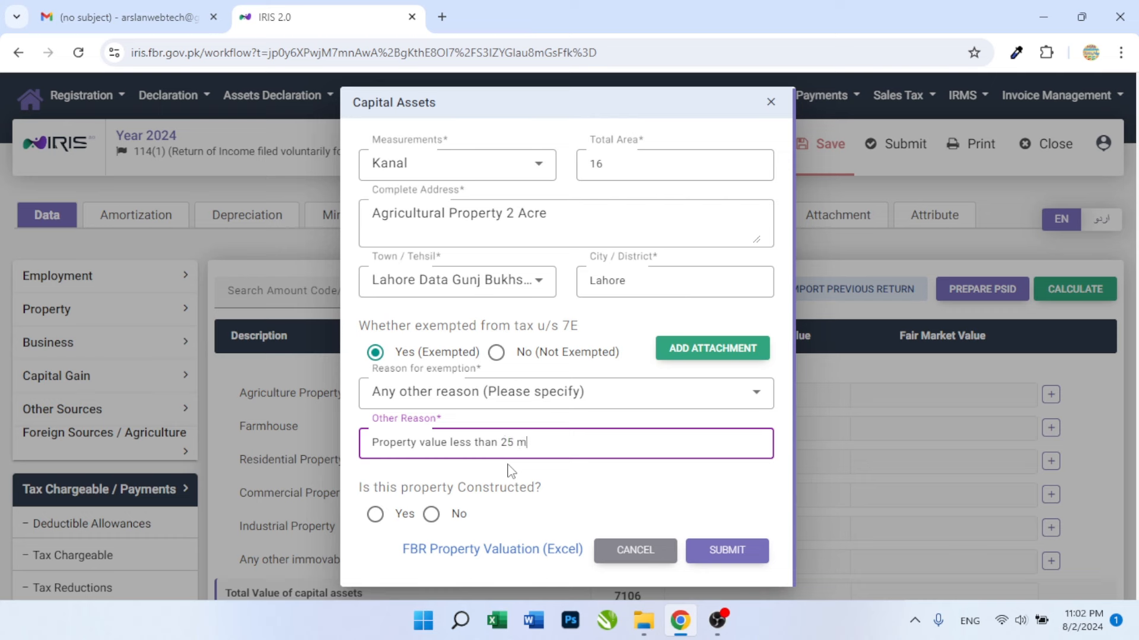
left_click(631, 502)
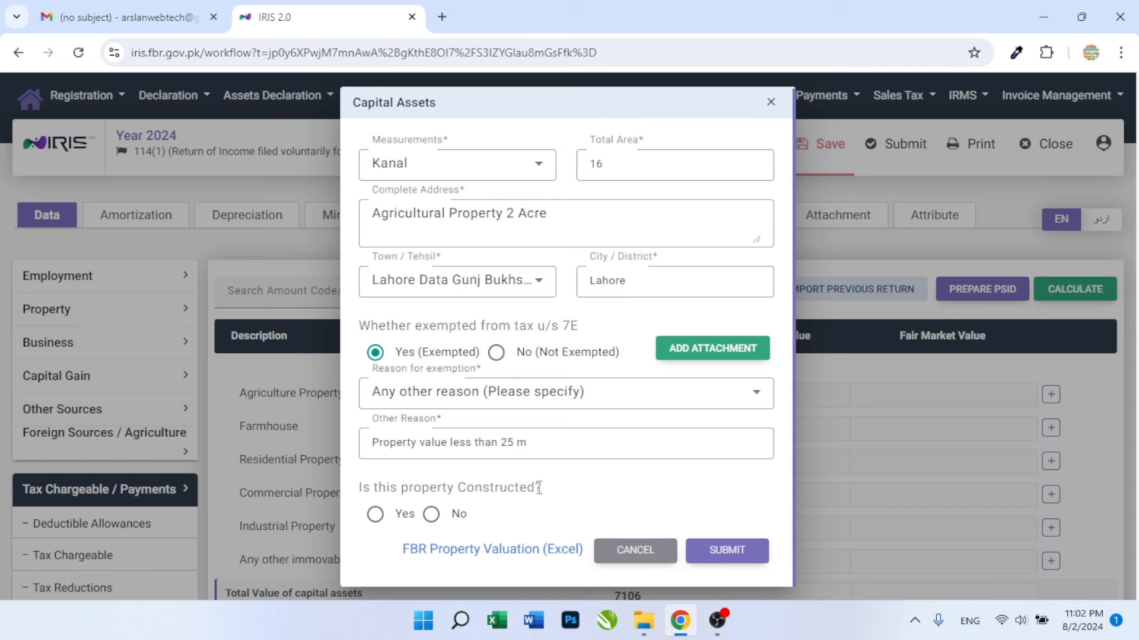
Mark the agricultural property as not constructed and submit its Capital Assets entry.
left_click(375, 516)
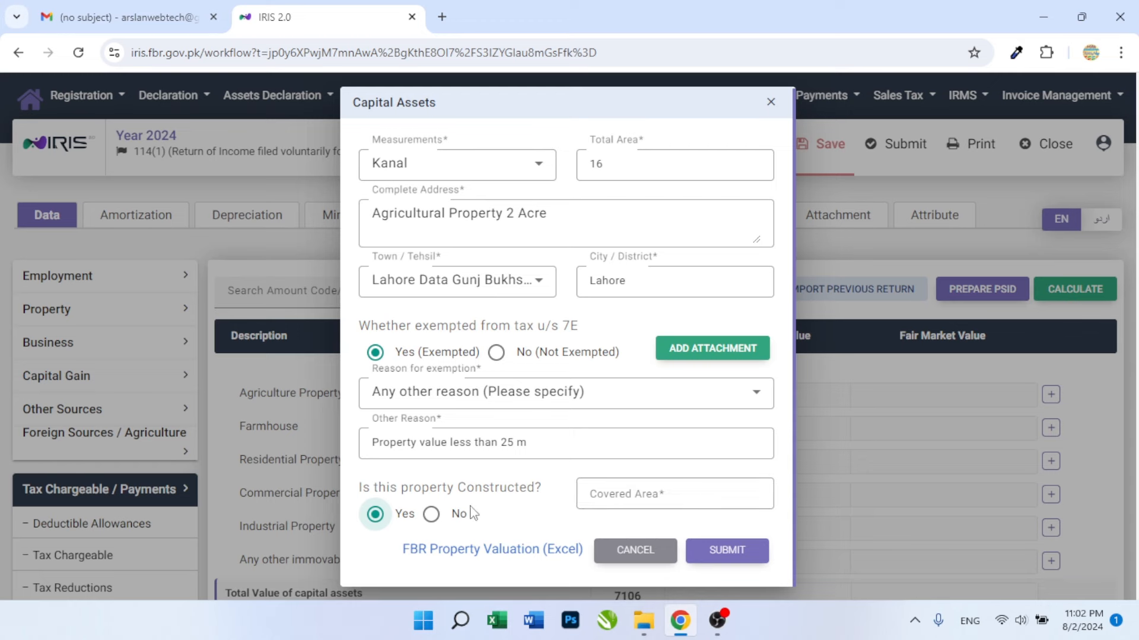
left_click(431, 514)
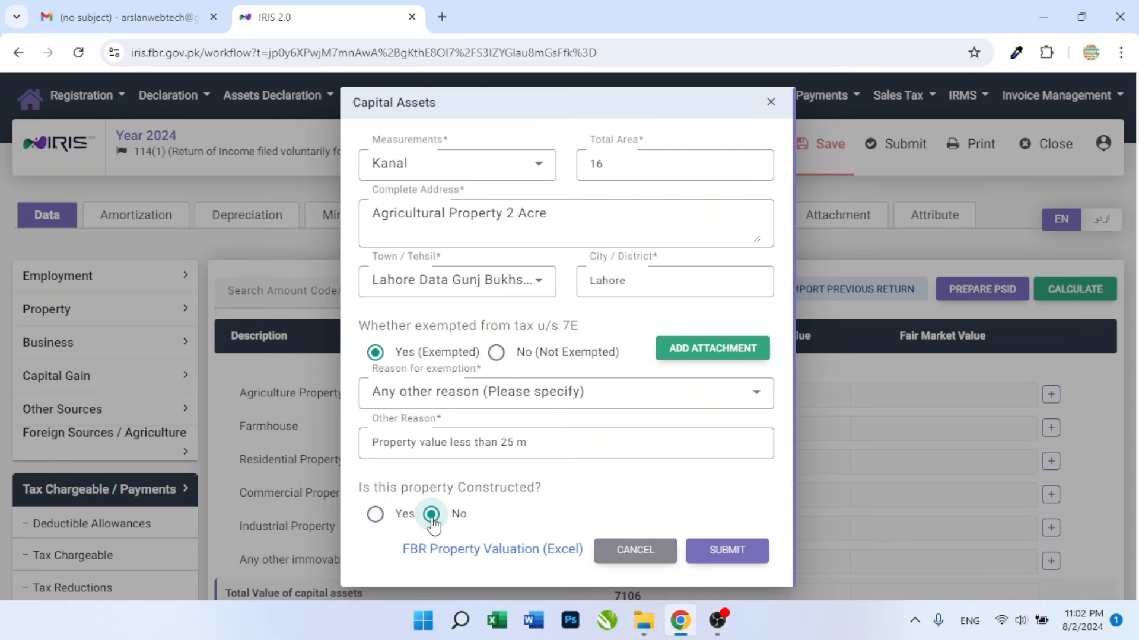
left_click(729, 550)
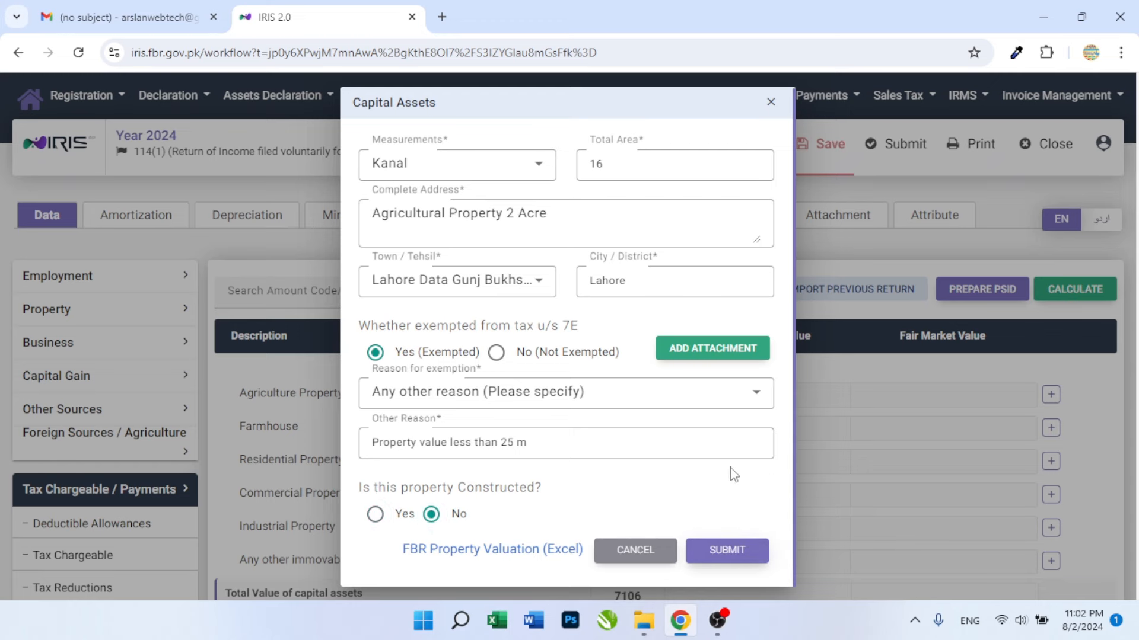
Set both the Cost / Declared Value and Fair Market Value of the agricultural property to 4,000,000 and recalculate the return.
scroll(815, 451, "down", 2)
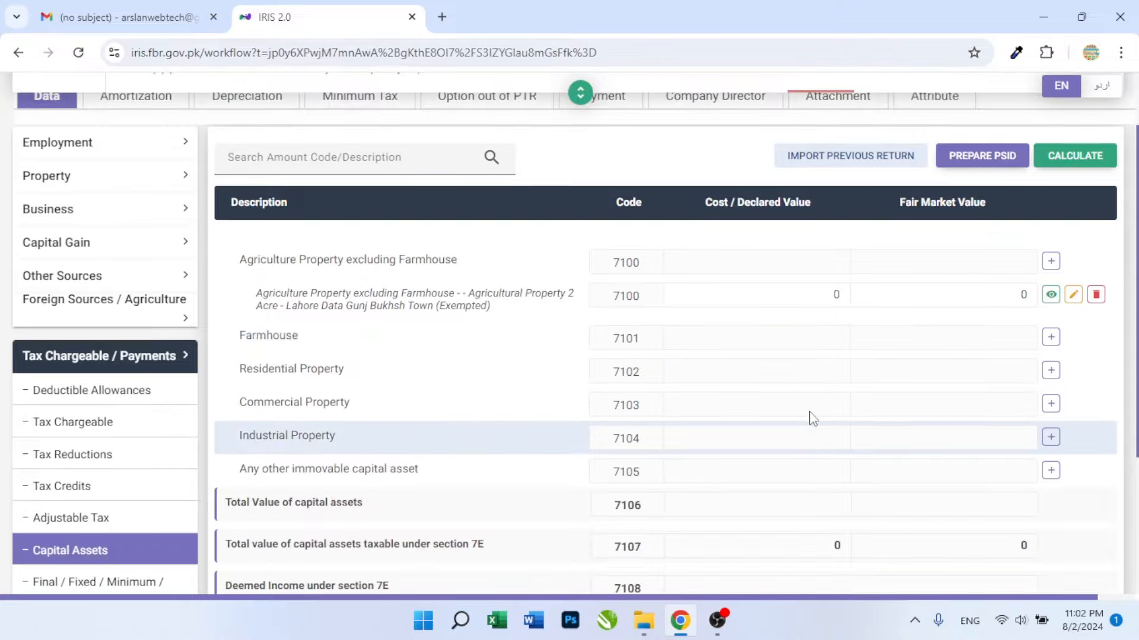
left_click(822, 297)
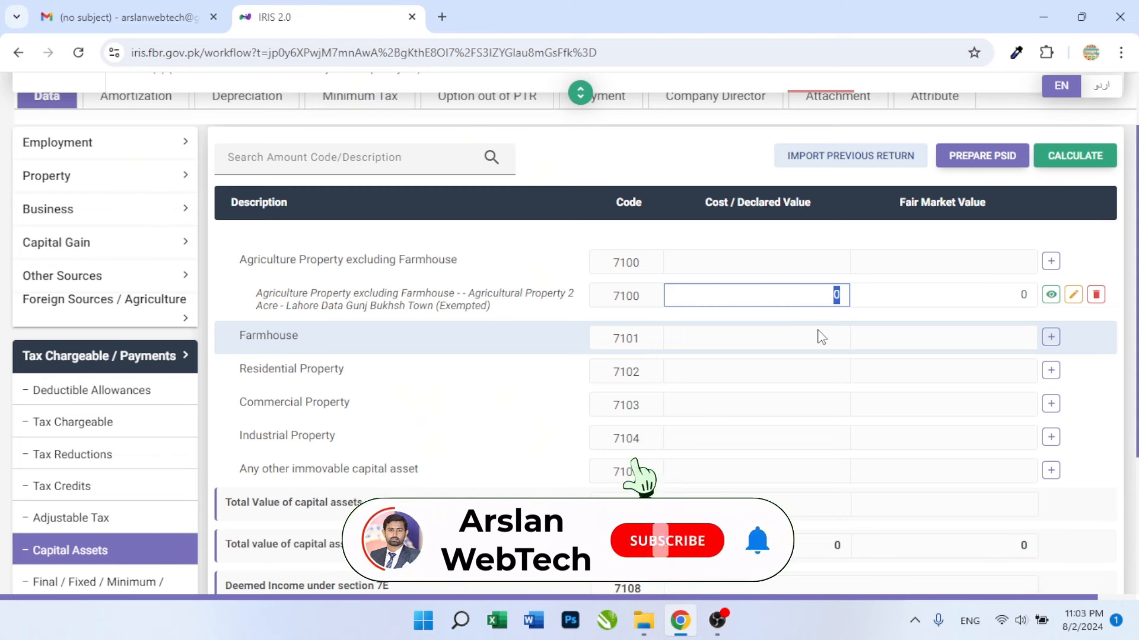
type("4,000,000")
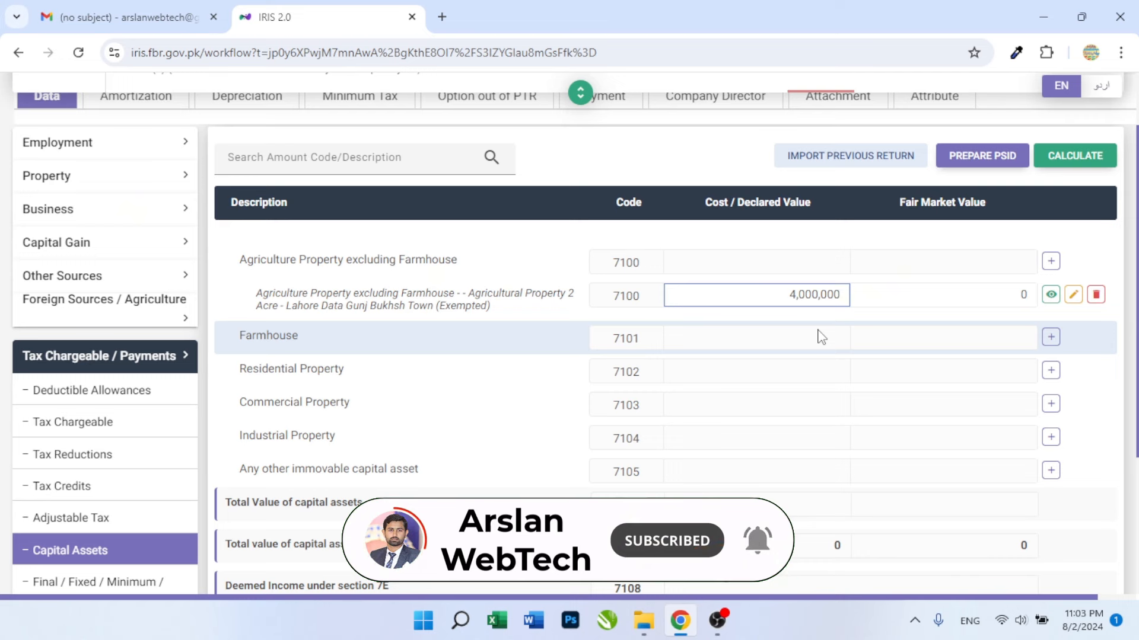
left_click_drag(775, 298, 854, 315)
key("ctrl+c")
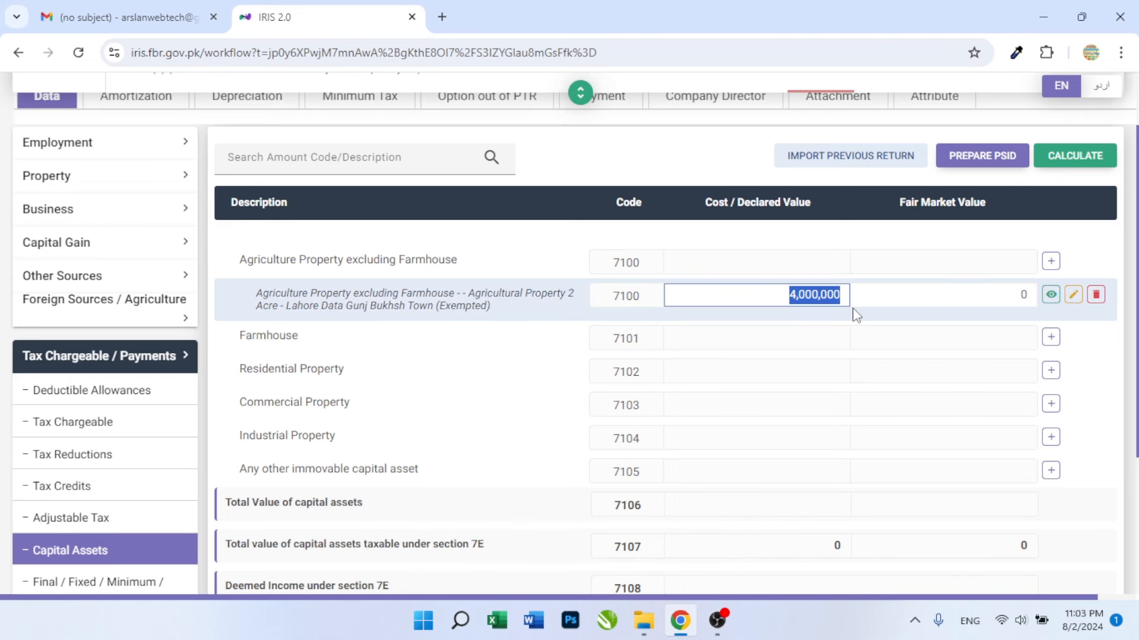
left_click_drag(982, 301, 1037, 302)
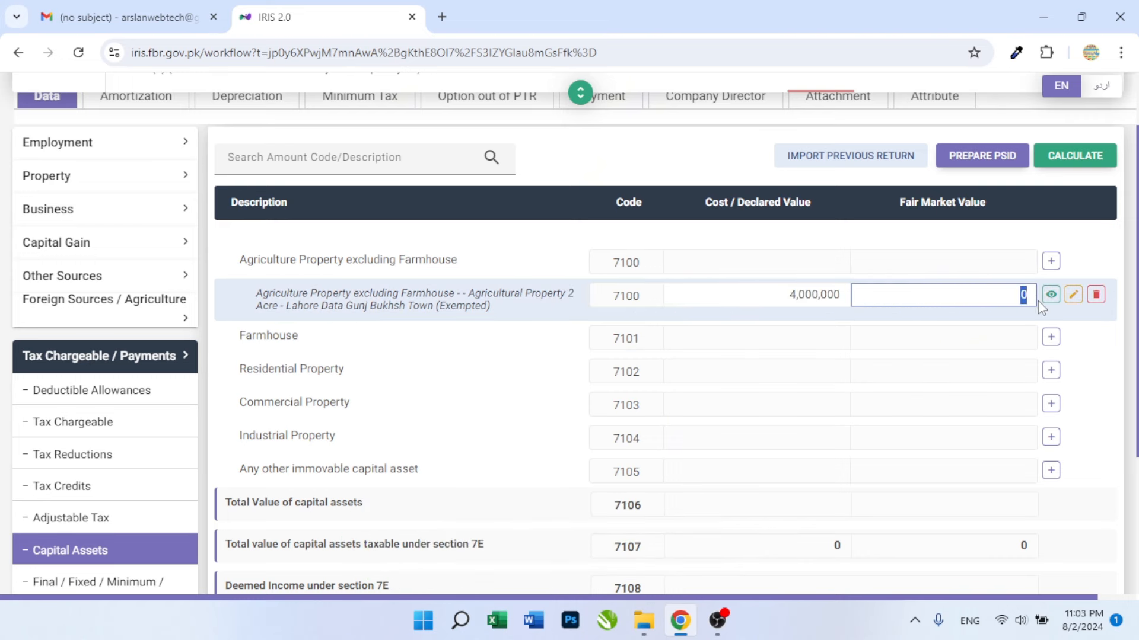
key("ctrl+v")
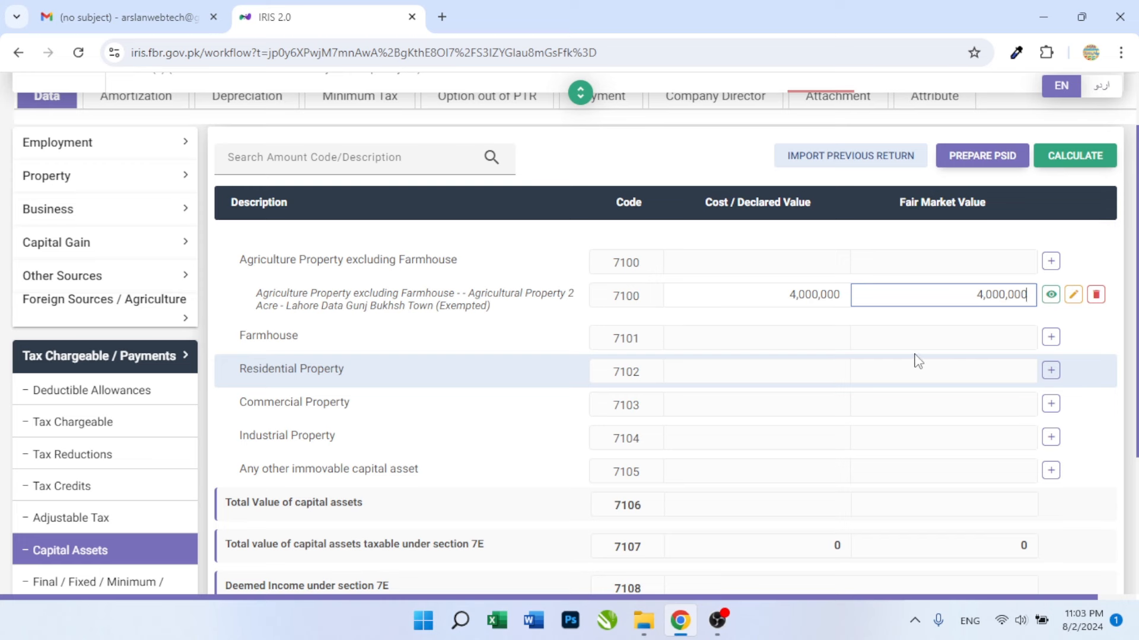
left_click(1075, 156)
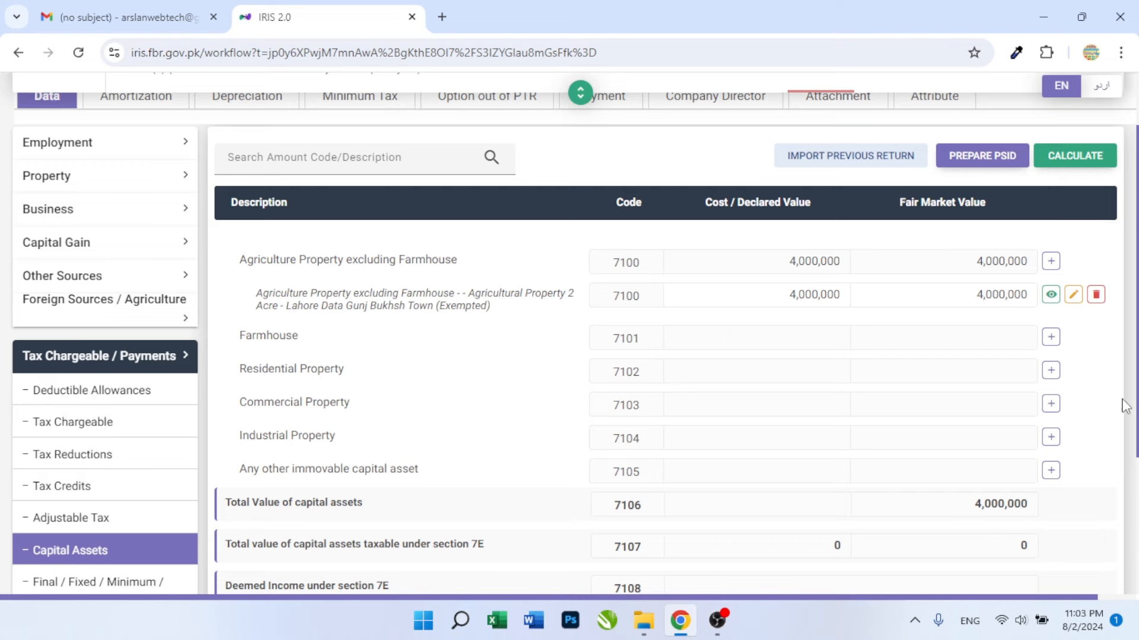
Open a blank Residential Property entry to review its required fields, and close it without submitting.
left_click(1051, 370)
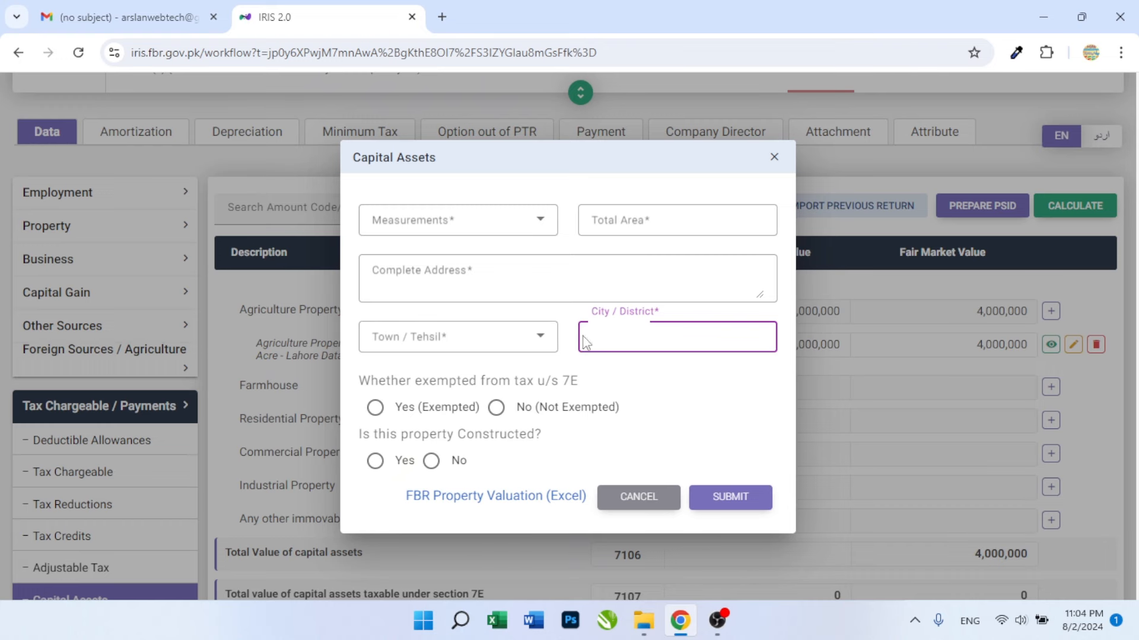
left_click(774, 157)
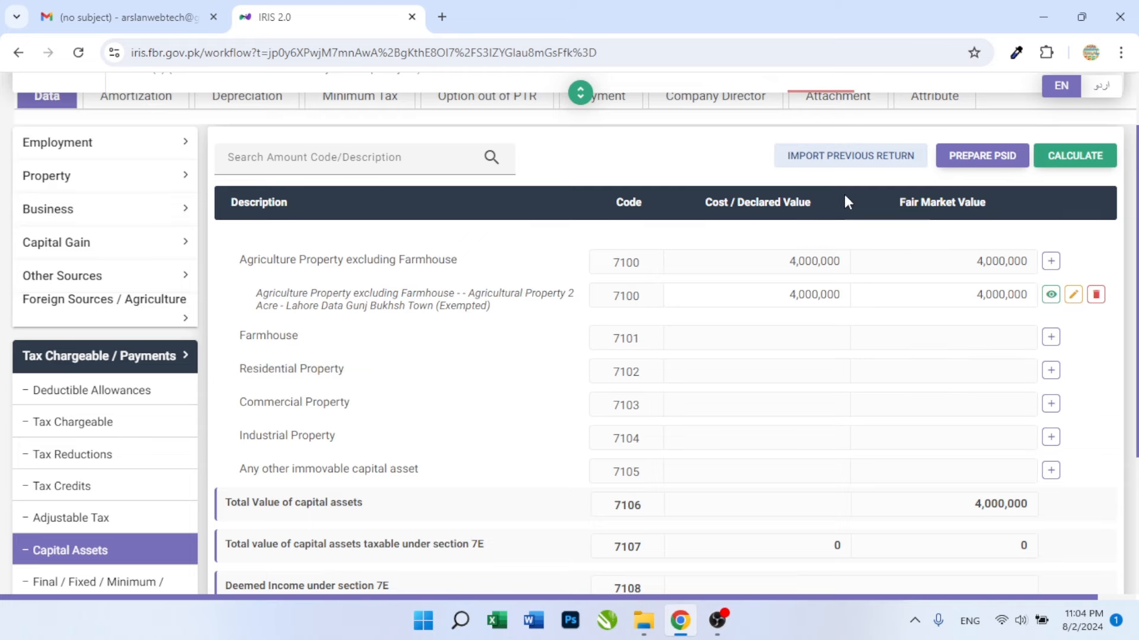
Save the 2024 return with the declared capital assets.
scroll(845, 201, "up", 3)
left_click(832, 149)
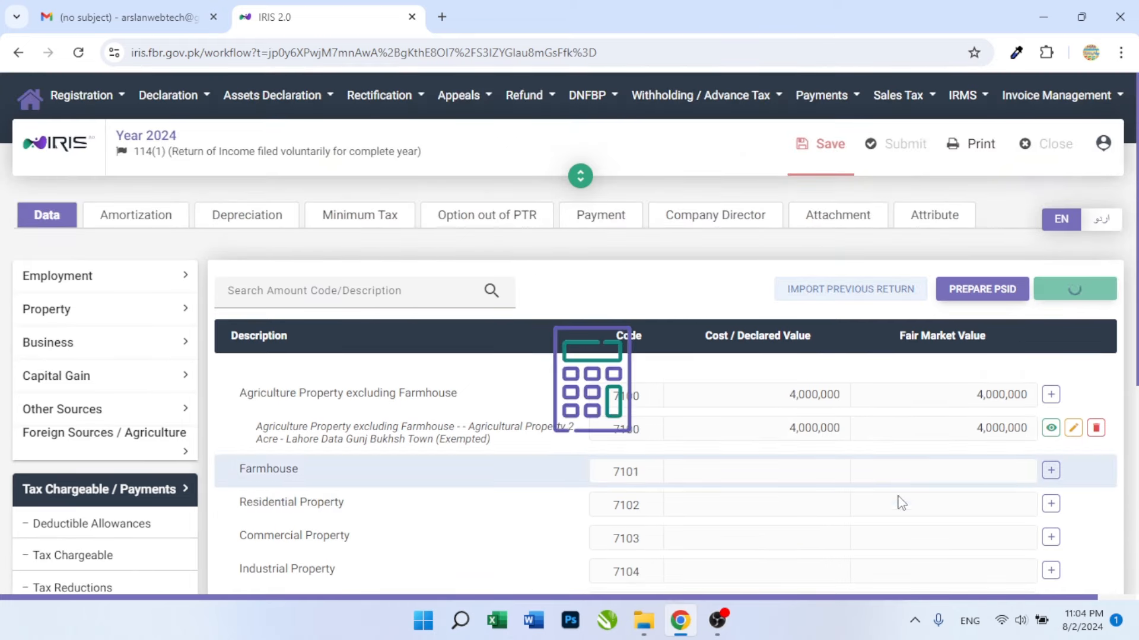
scroll(1098, 547, "down", 5)
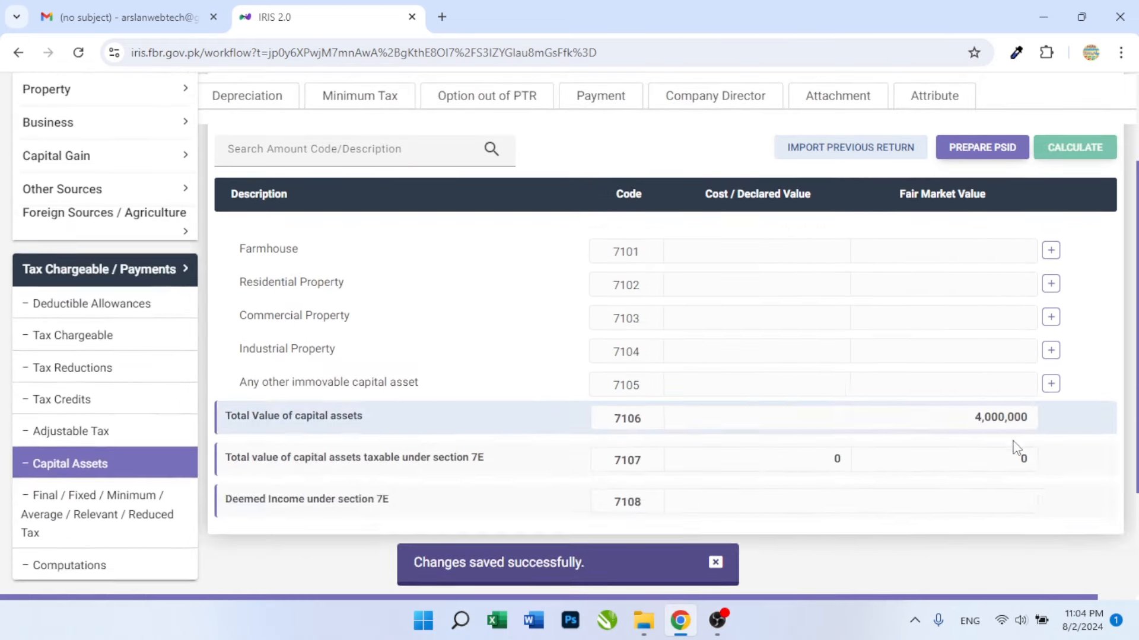